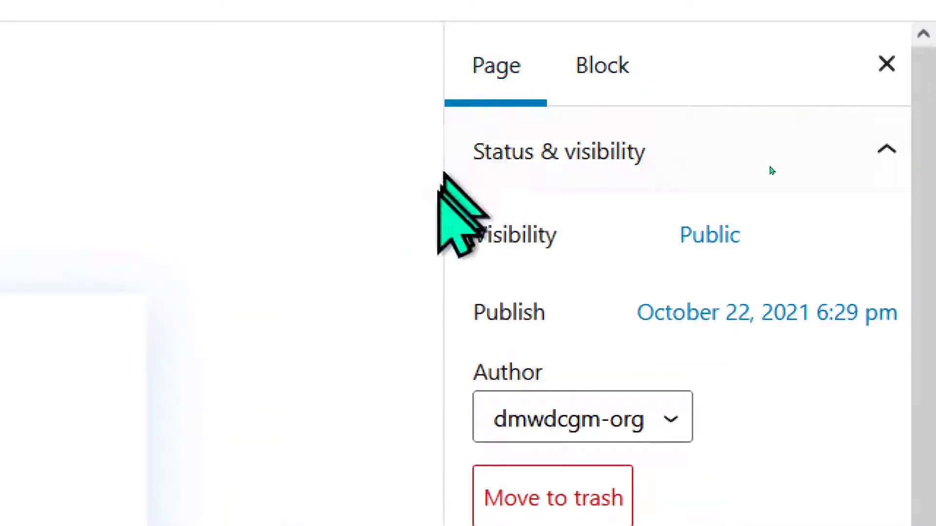
Update the CONTACT US page and start building it from scratch in the Divi Builder
scroll(777, 163, down, 8)
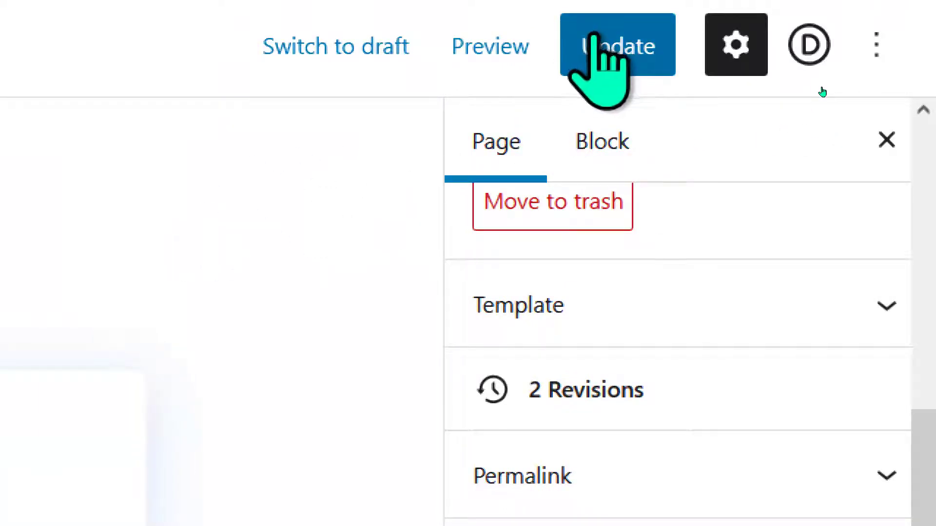
click(607, 46)
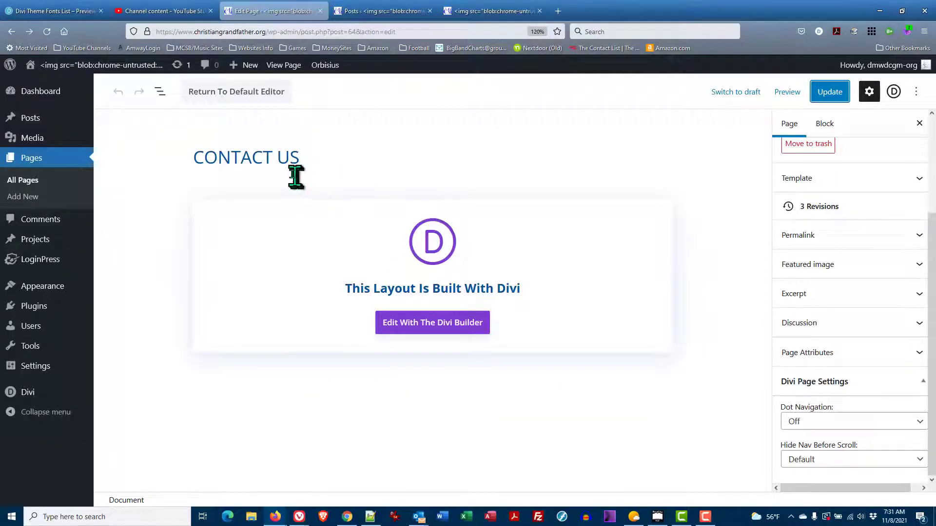
click(430, 326)
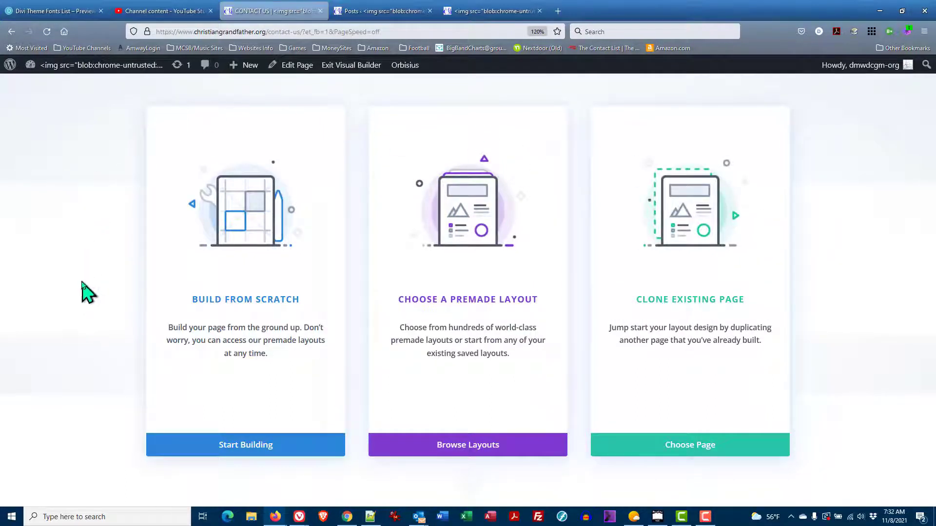
click(247, 282)
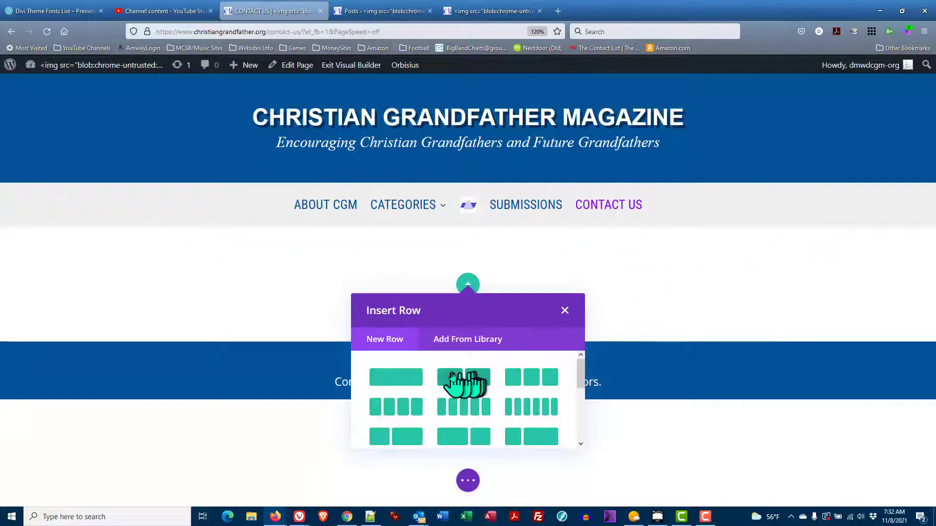
Insert a single-column row and add a Text module to it
click(396, 378)
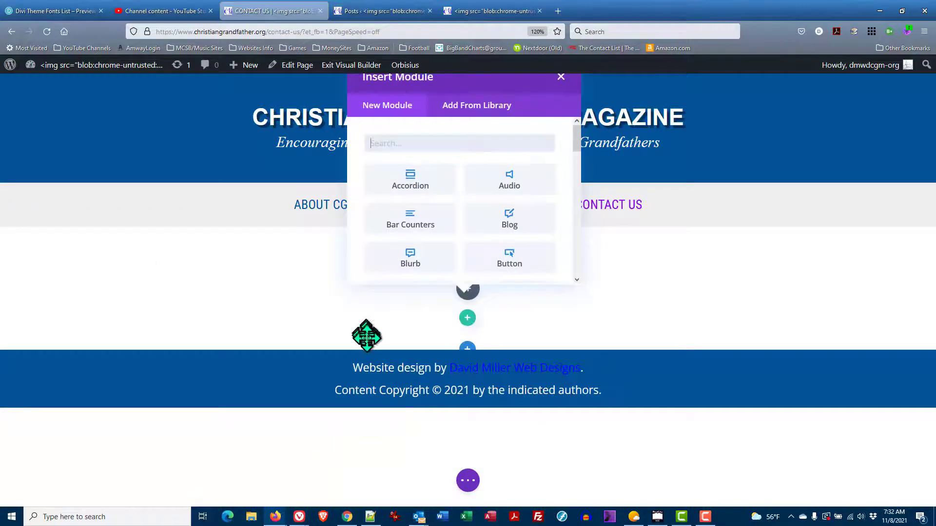
text(text)
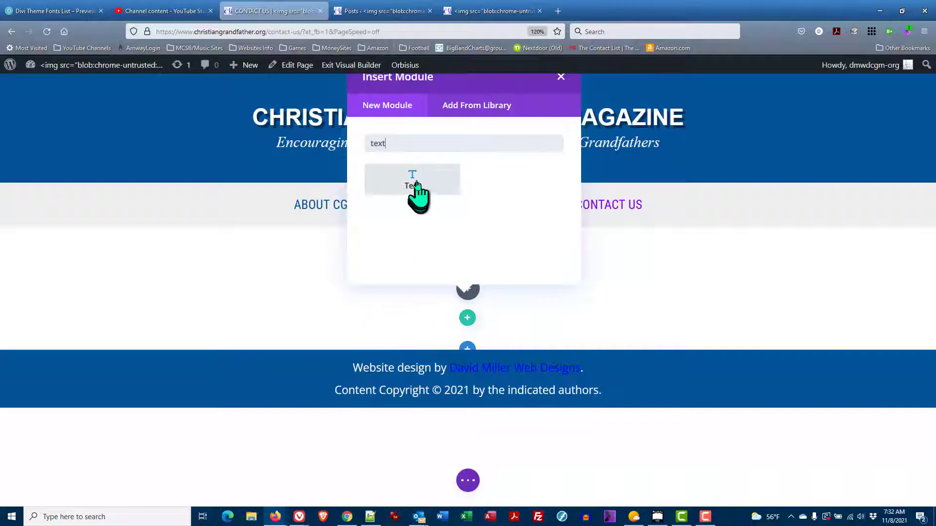
click(413, 181)
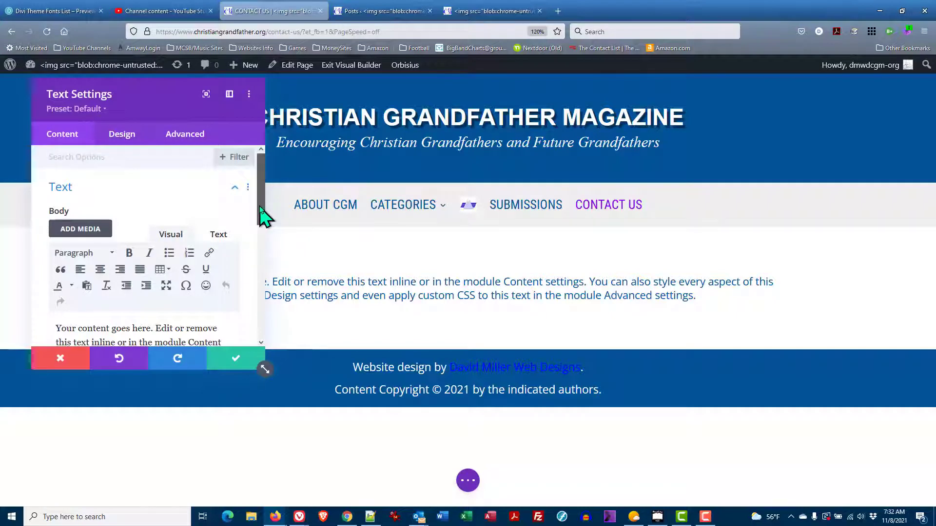
Replace the Text module's placeholder body with "CONTACT US"
scroll(158, 267, down, 2)
triple_click(156, 264)
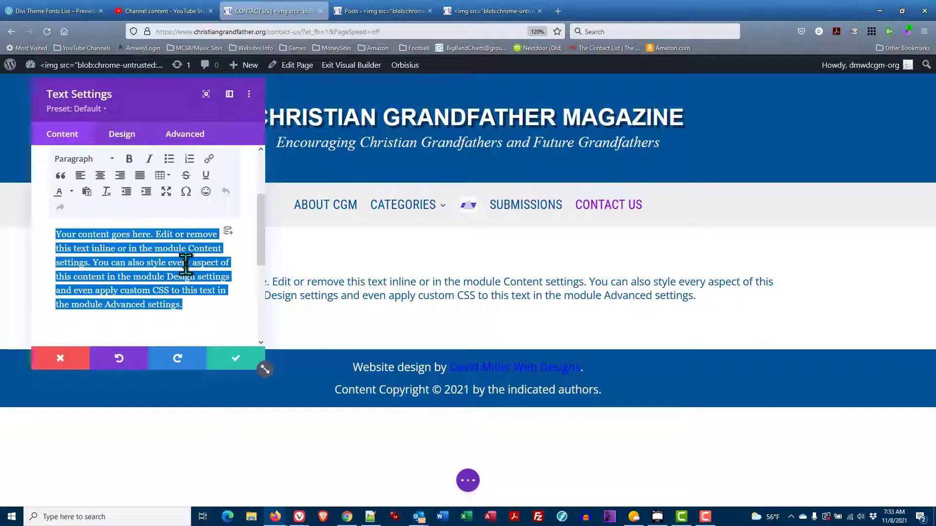
text(CONTACT US)
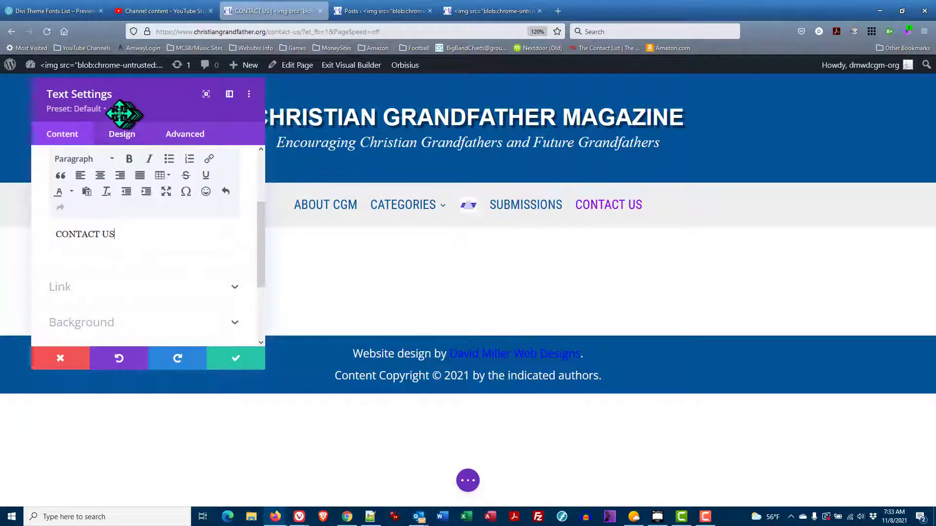
Set the module's text font to Roboto and its font weight to Bold
drag(121, 98, 196, 347)
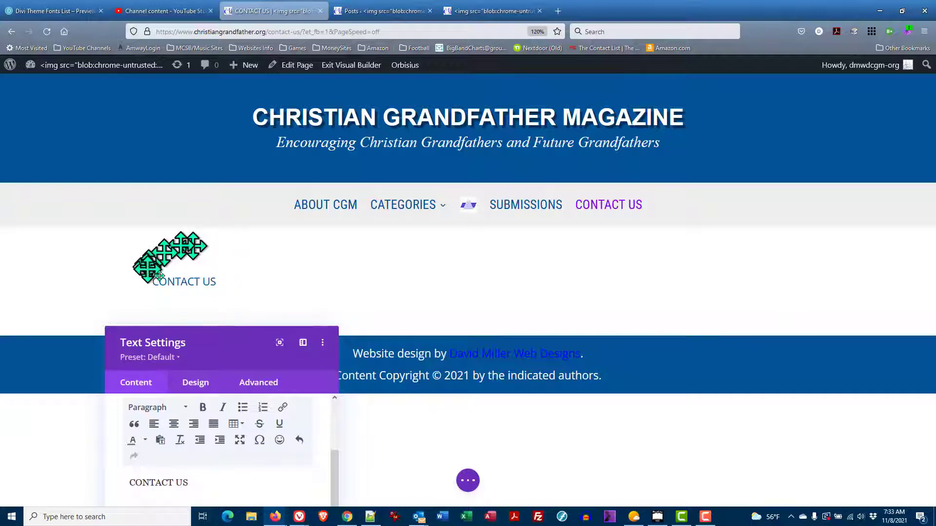
drag(197, 337, 519, 161)
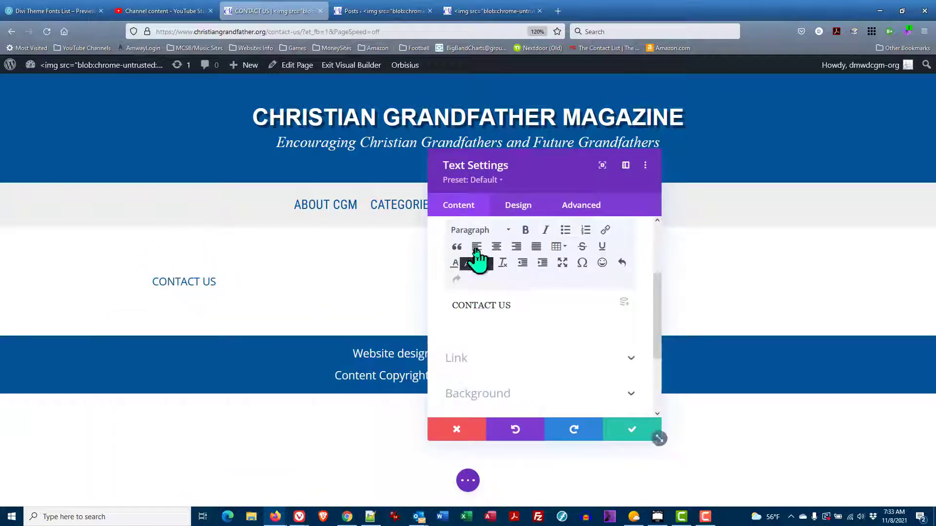
click(520, 207)
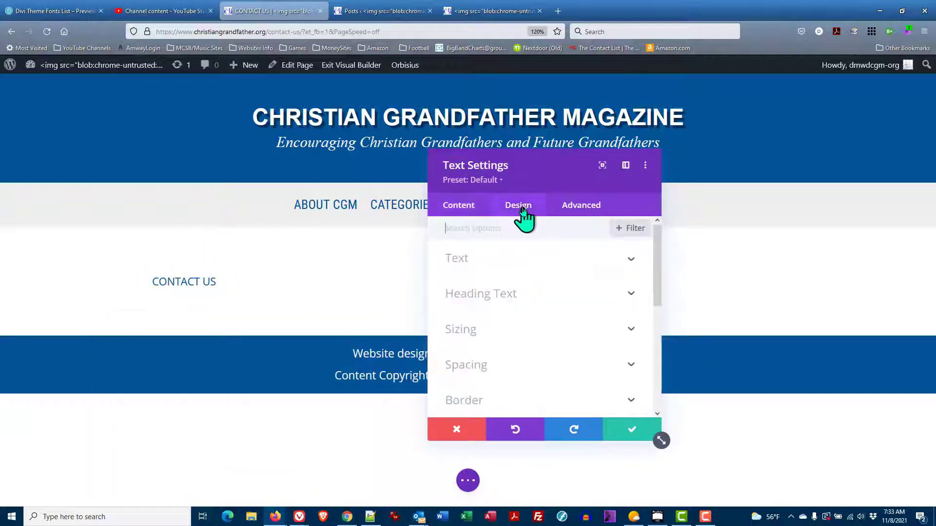
drag(518, 168, 361, 157)
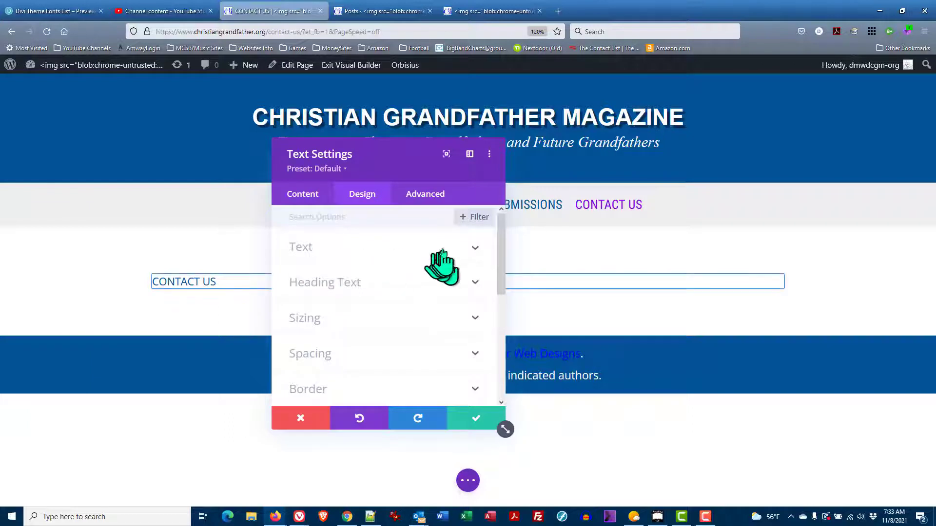
click(476, 251)
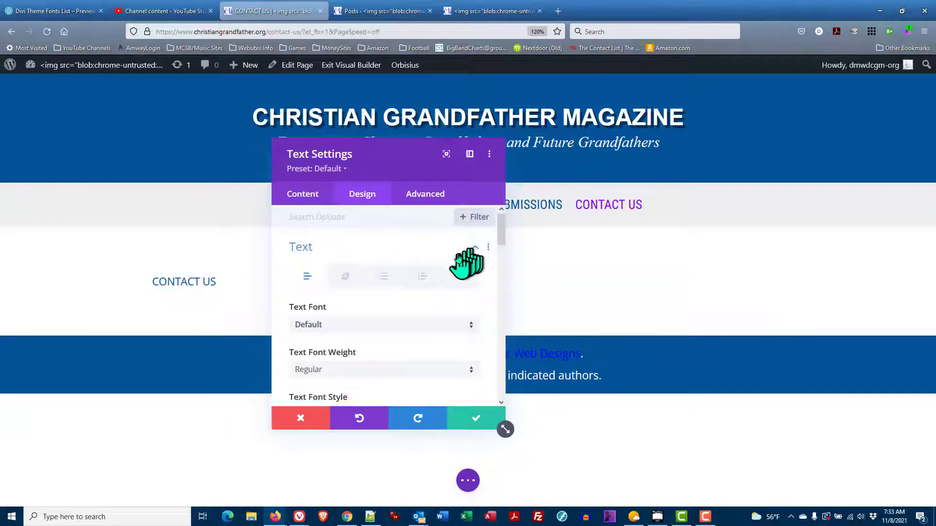
click(349, 326)
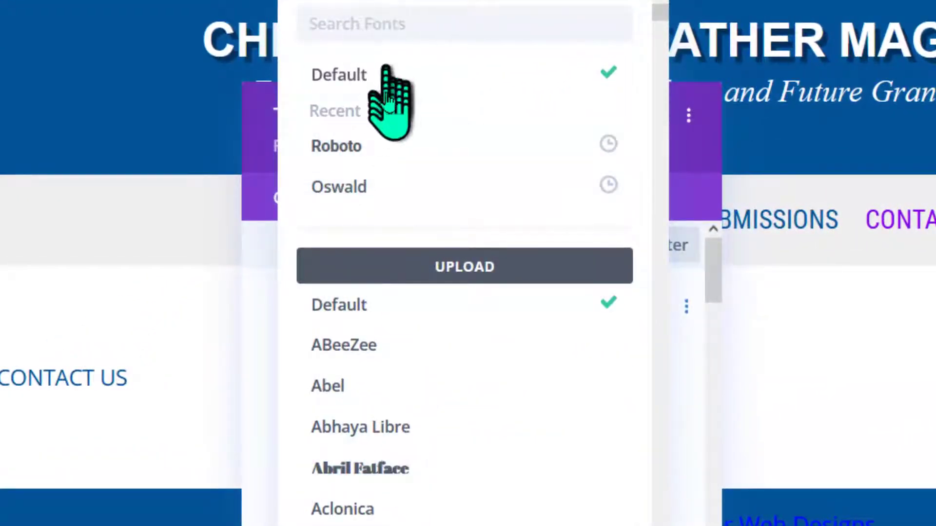
click(336, 147)
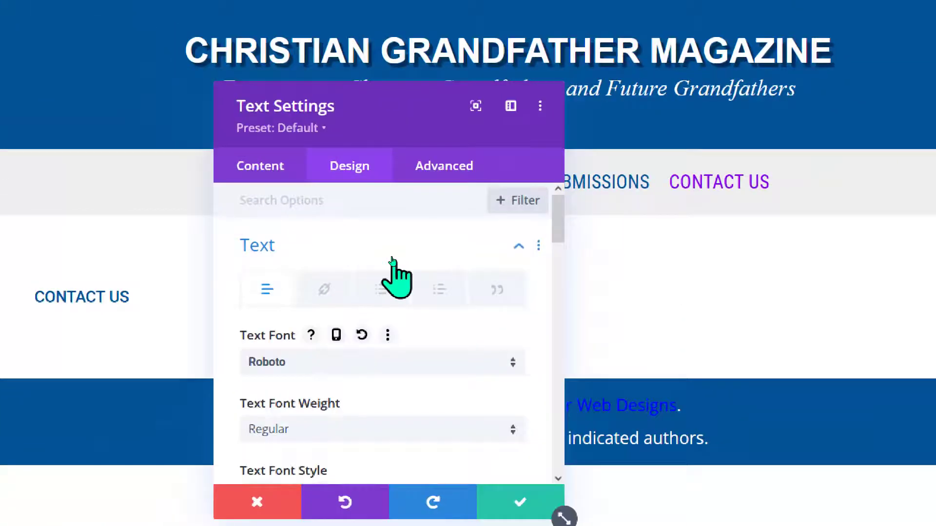
scroll(386, 276, down, 4)
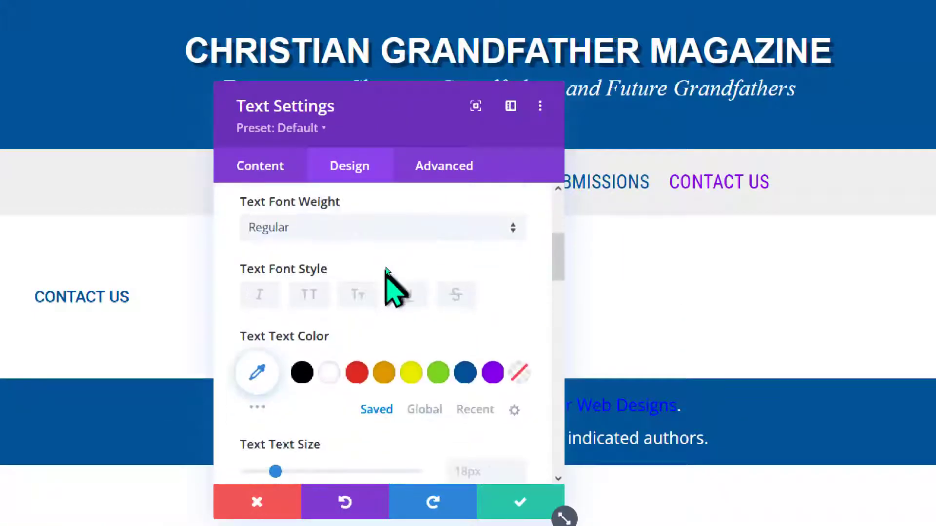
click(471, 240)
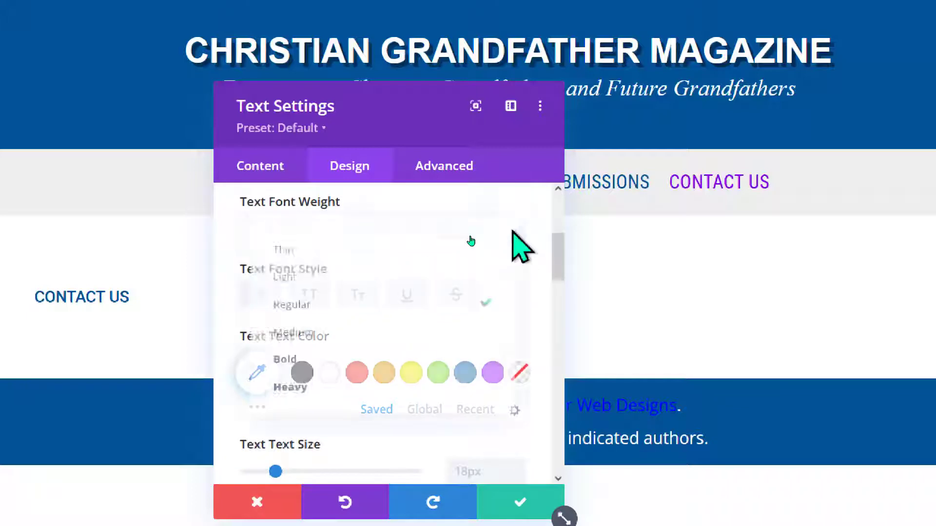
click(283, 363)
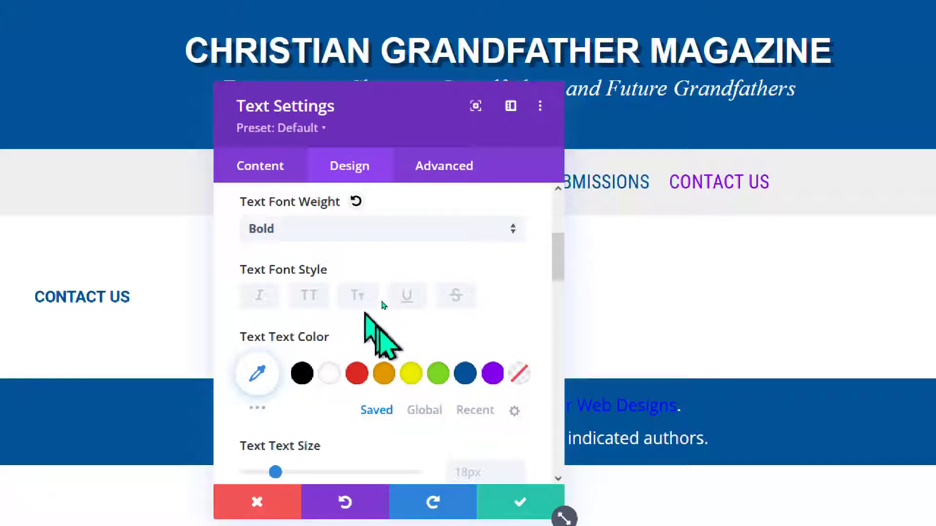
Set the text color to the saved dark blue and desaturate it to the grayish blue #7b8996
click(463, 379)
click(257, 373)
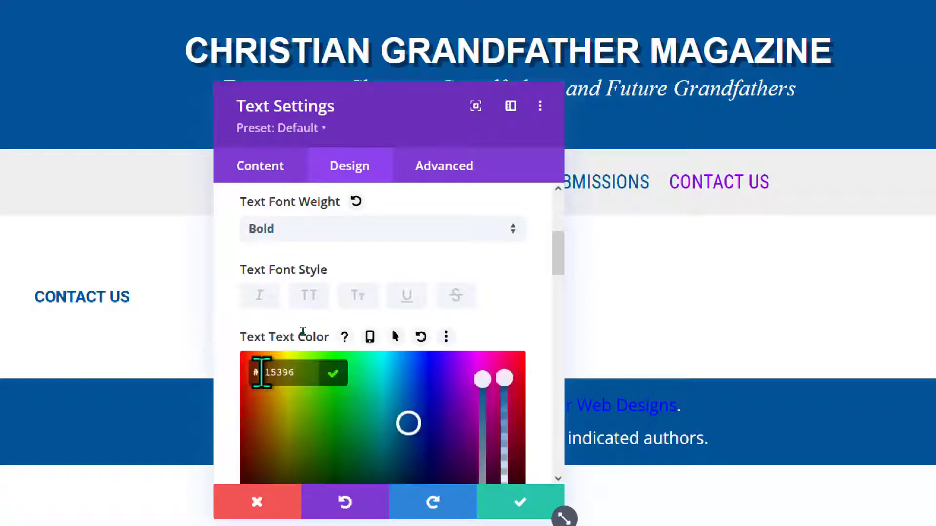
scroll(436, 302, down, 2)
drag(450, 282, 444, 345)
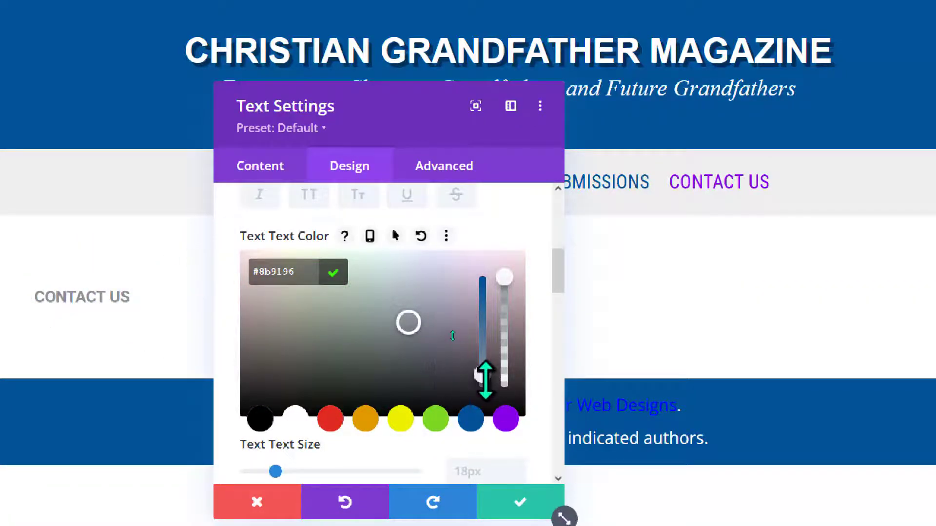
mouse_move(485, 375)
mouse_down()
mouse_move(483, 343)
mouse_move(484, 363)
mouse_up()
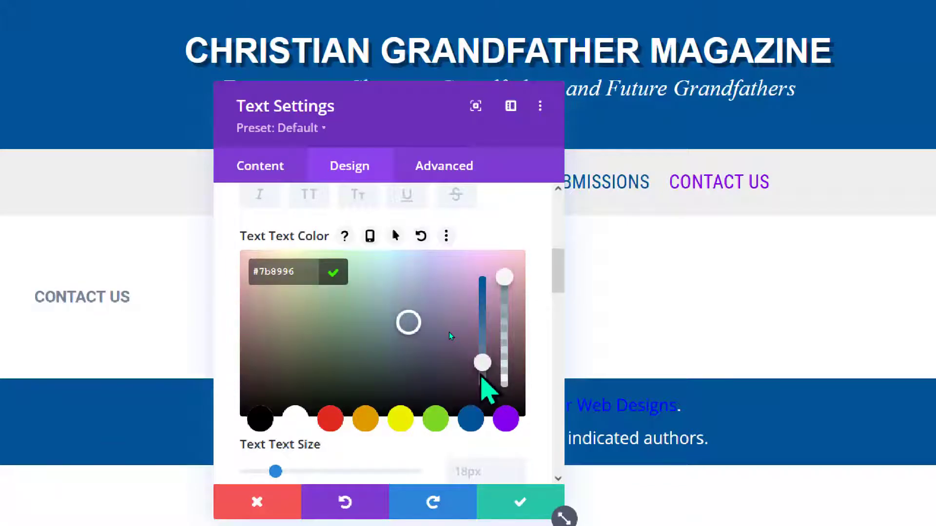
Enlarge the CONTACT US text to roughly two and a half times its size
scroll(434, 283, down, 4)
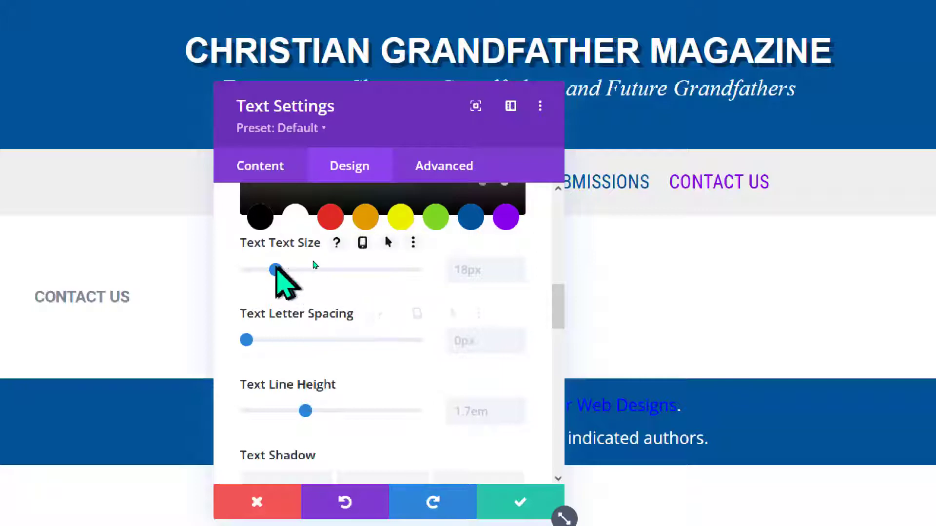
scroll(287, 281, down, 2)
drag(275, 269, 320, 237)
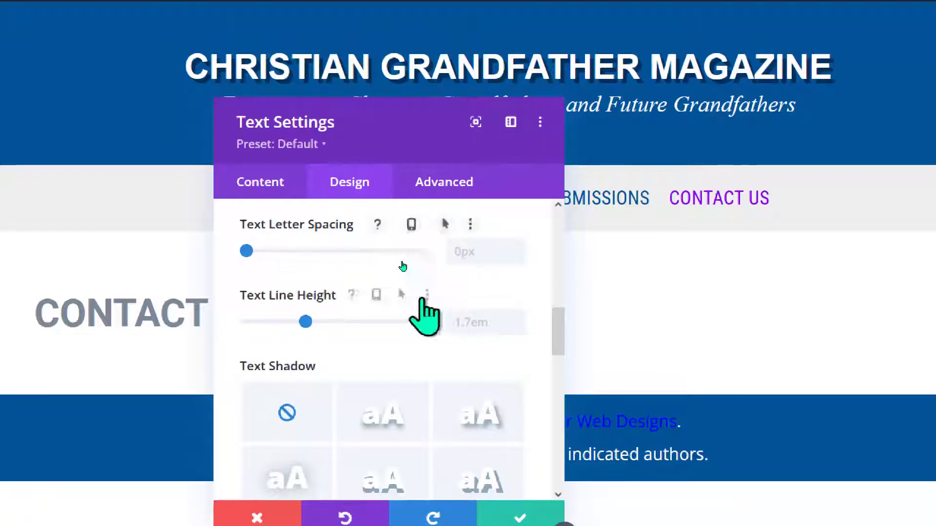
Center-align the CONTACT US text and move the settings dialog aside to uncover the heading
scroll(376, 282, down, 4)
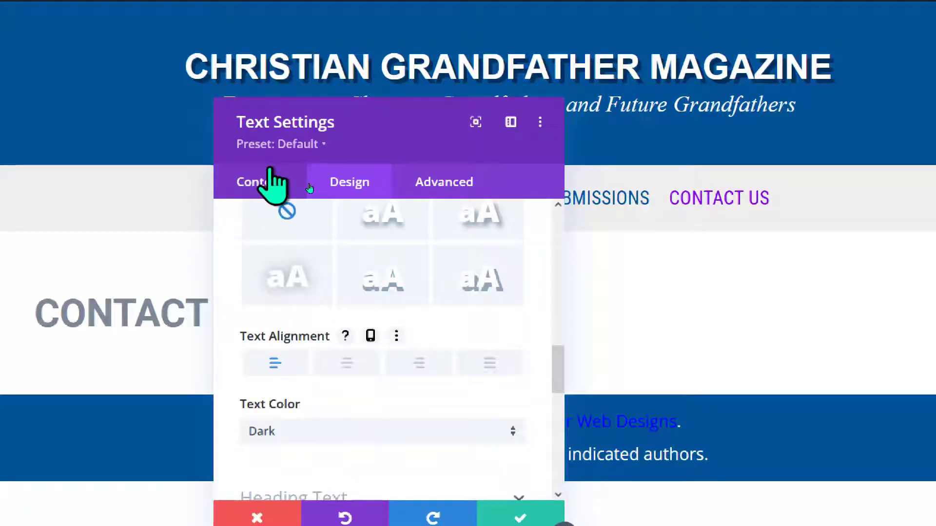
click(346, 363)
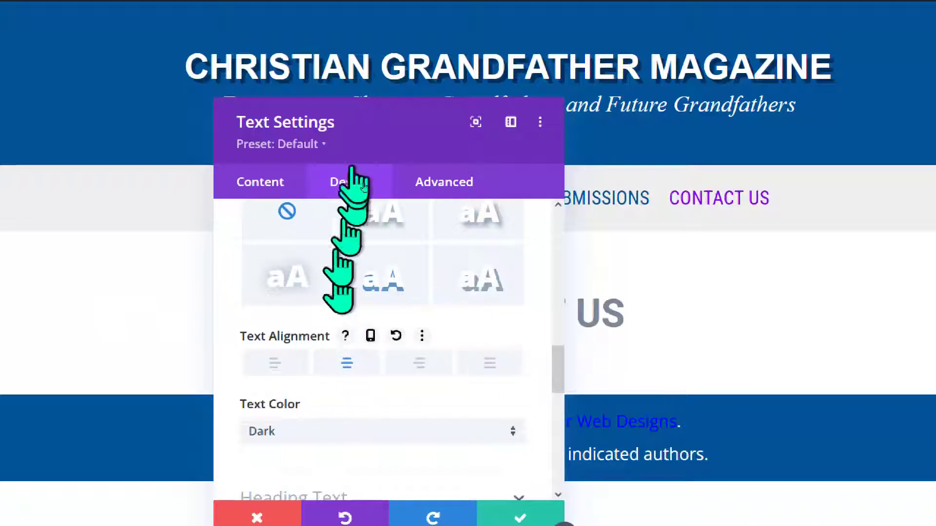
drag(393, 125, 192, 88)
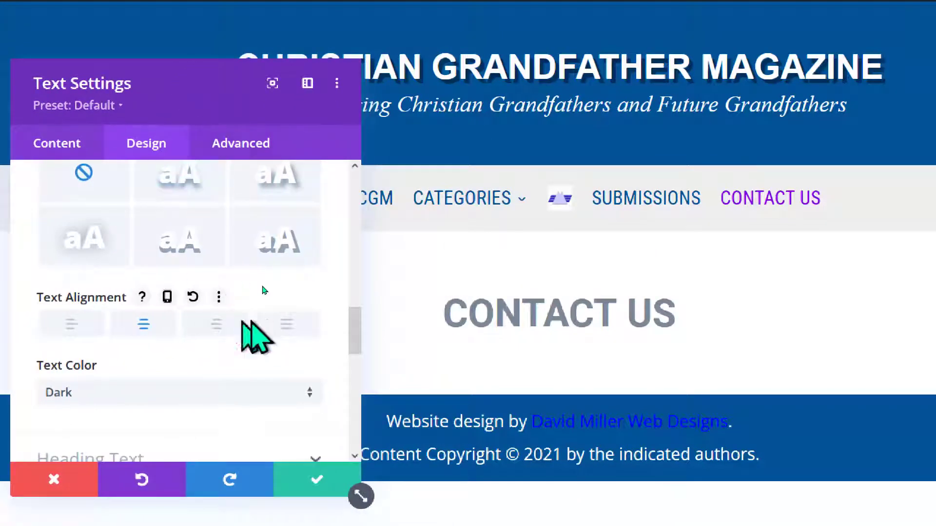
Set the Text module's top, bottom, left and right margins to 0px, linking the opposite sides
scroll(272, 266, down, 4)
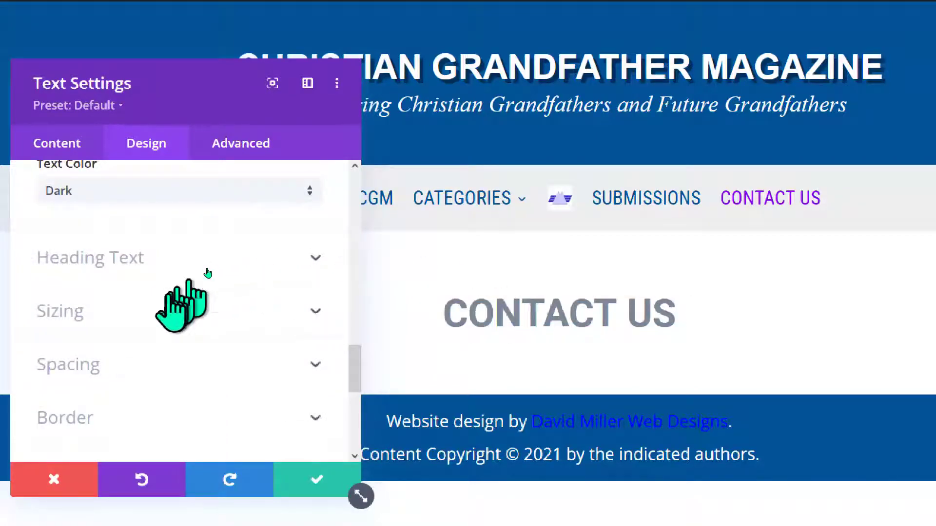
click(316, 365)
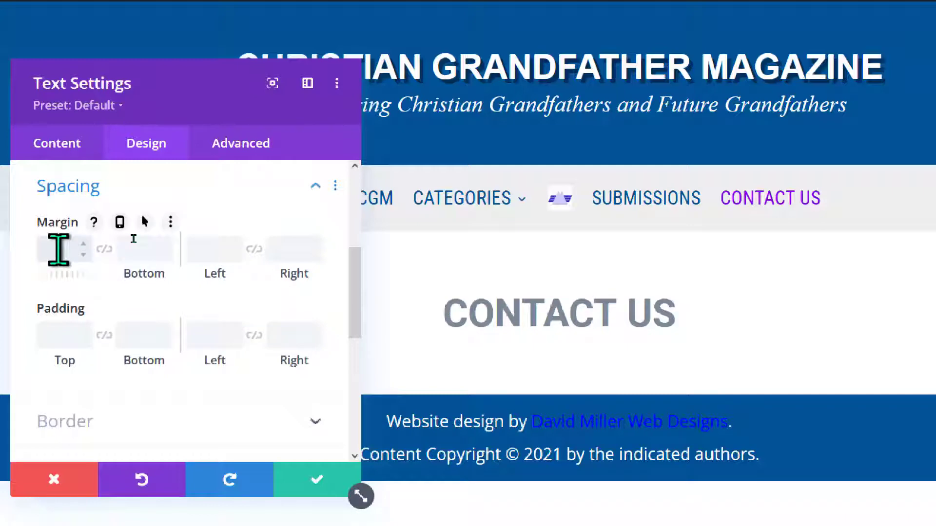
click(104, 249)
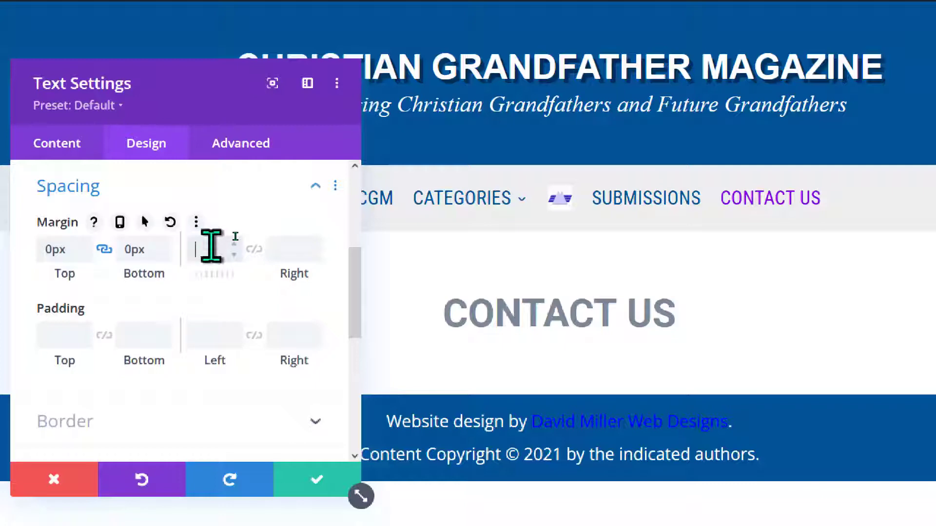
click(263, 239)
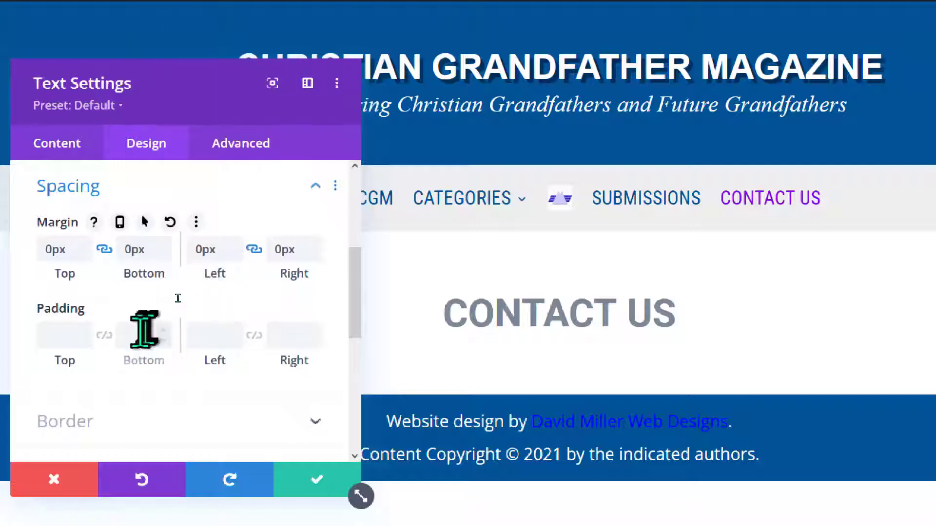
Set the Text module's top, bottom, left and right padding to 0px, linking the opposite sides
text(0)
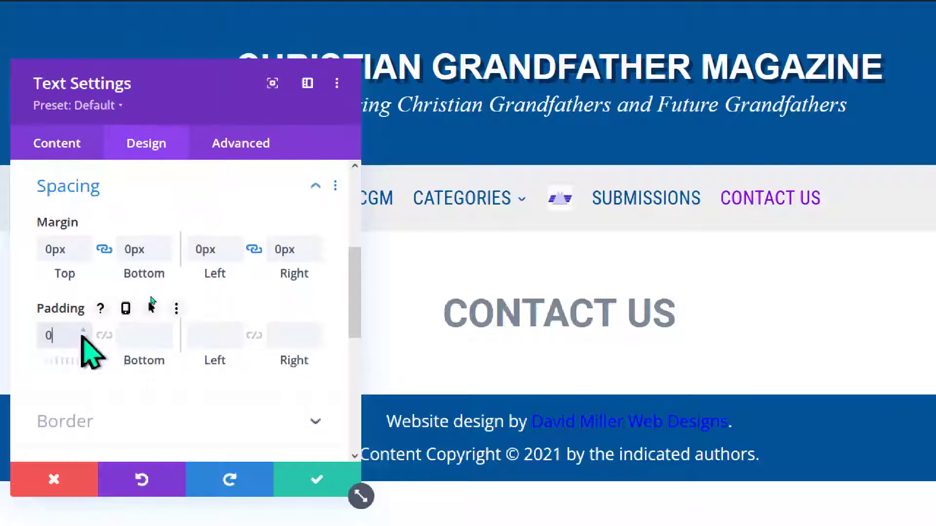
click(104, 335)
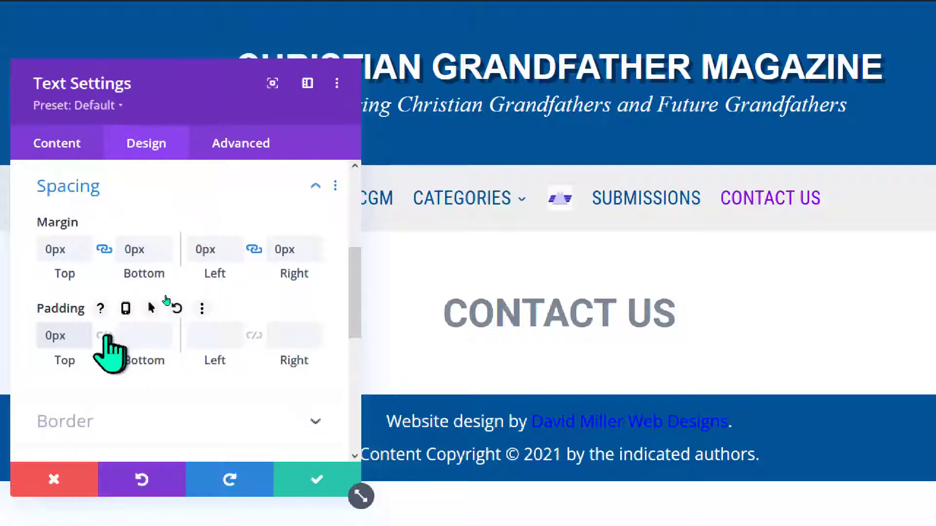
click(204, 337)
text(0)
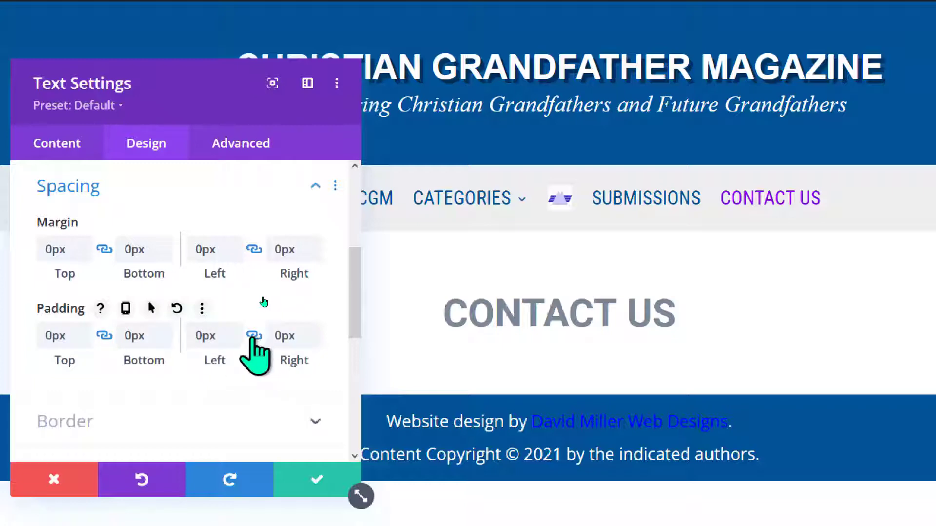
right_click(252, 337)
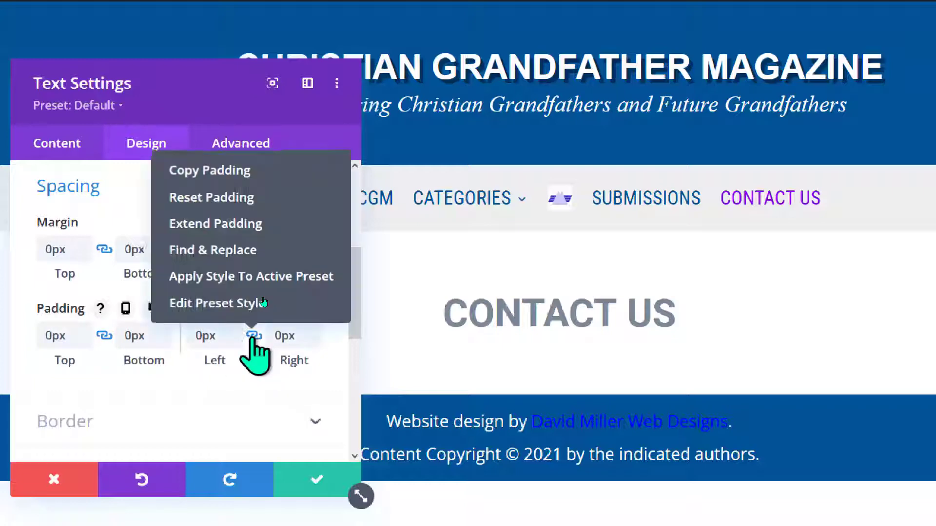
Apply the Text module's settings and save the CONTACT US page
click(317, 480)
click(318, 480)
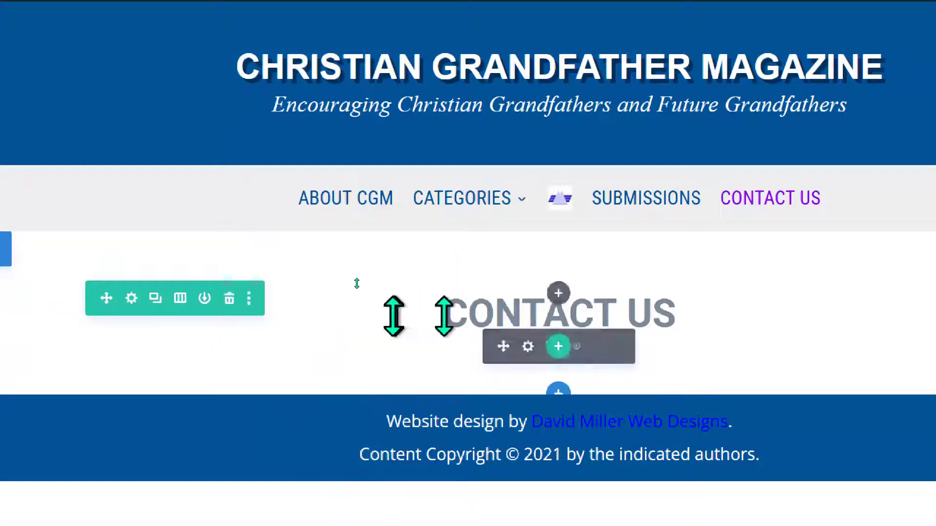
scroll(579, 502, down, 3)
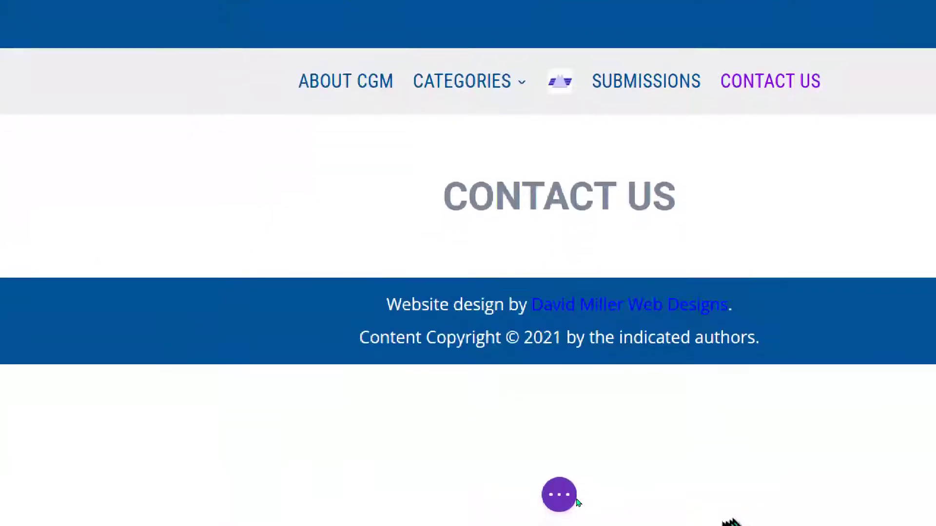
click(561, 495)
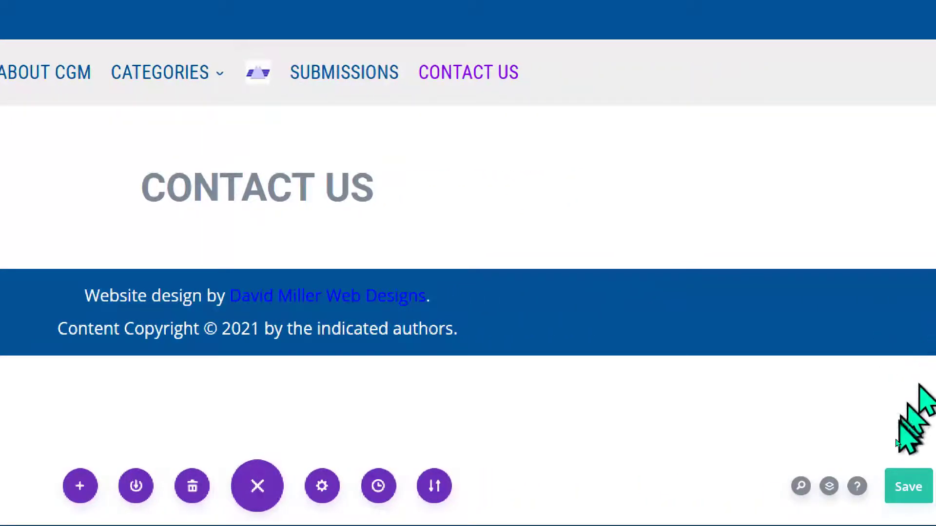
click(905, 482)
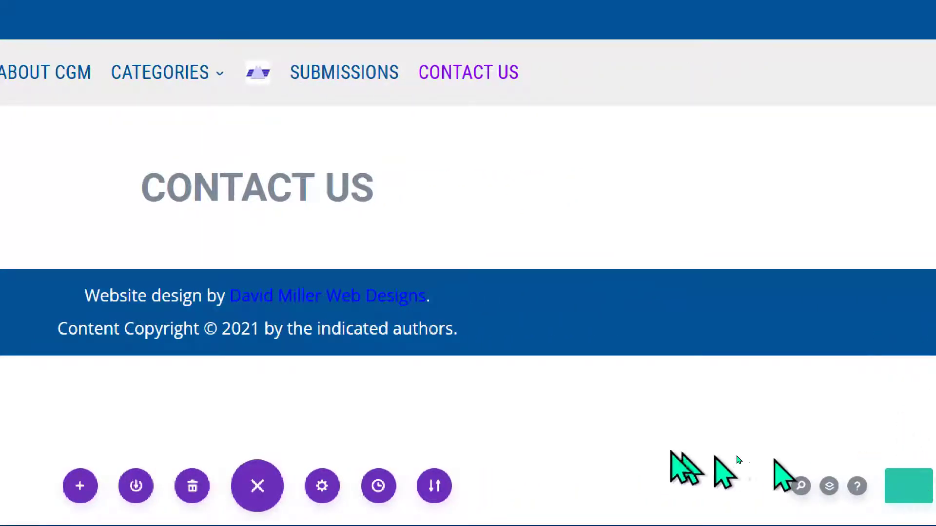
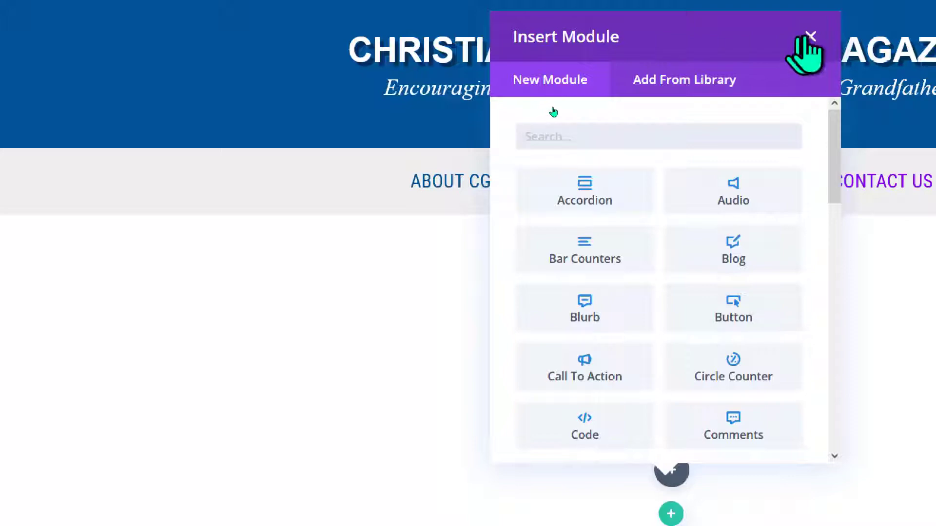
Dismiss the module insertion dialog and add a background gradient to the section that holds the CONTACT US heading
click(811, 36)
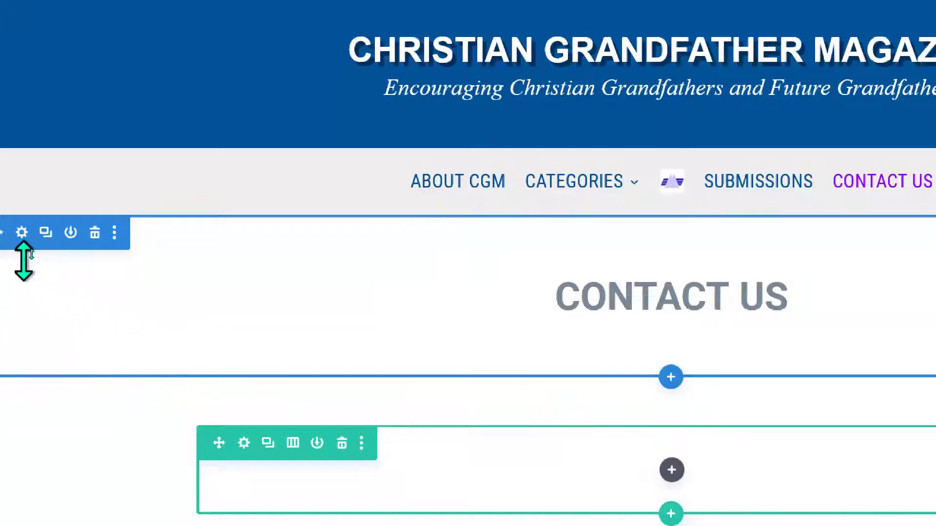
click(22, 233)
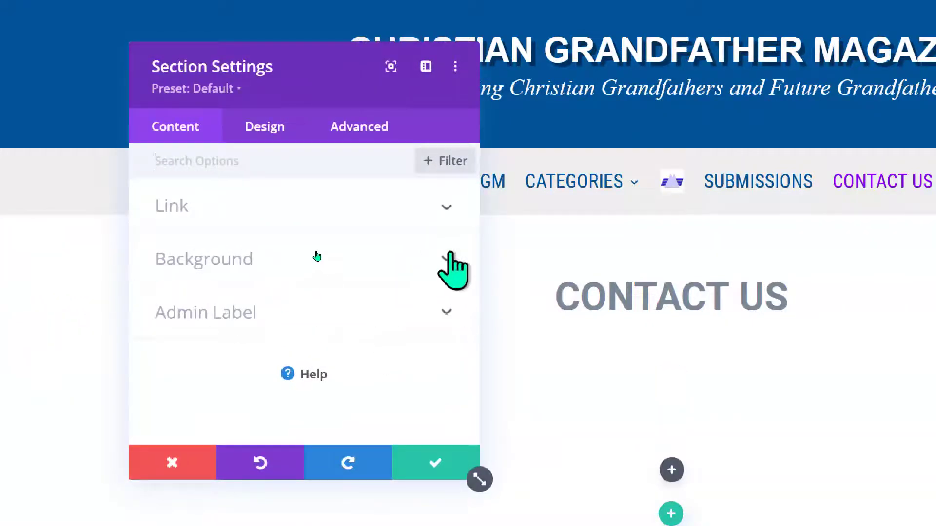
click(446, 258)
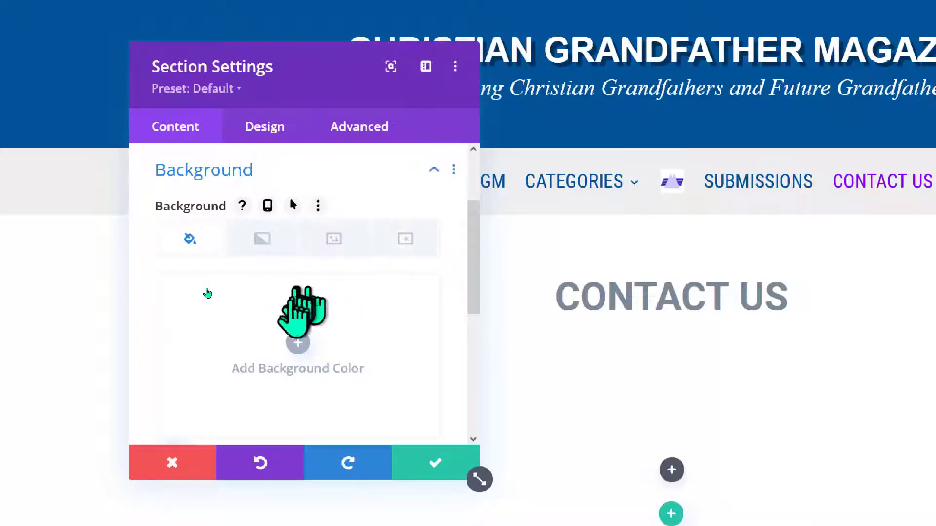
click(264, 239)
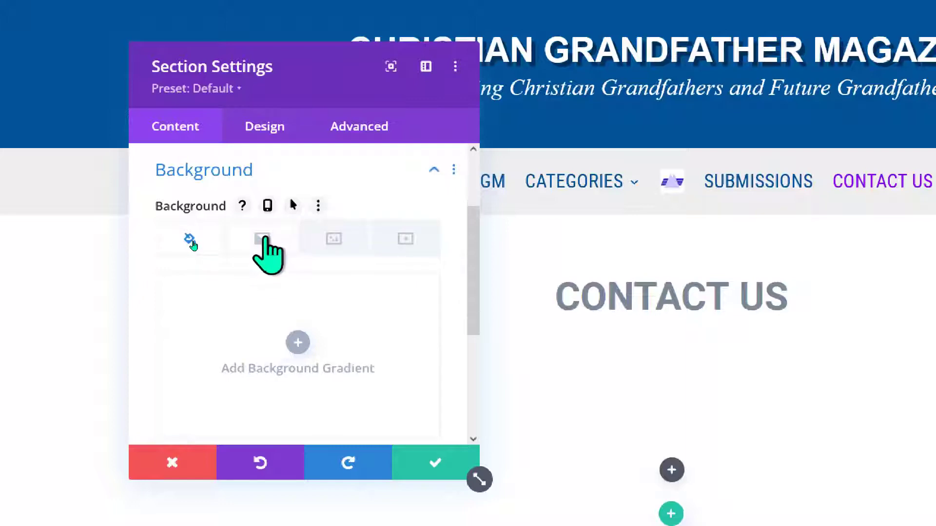
click(297, 342)
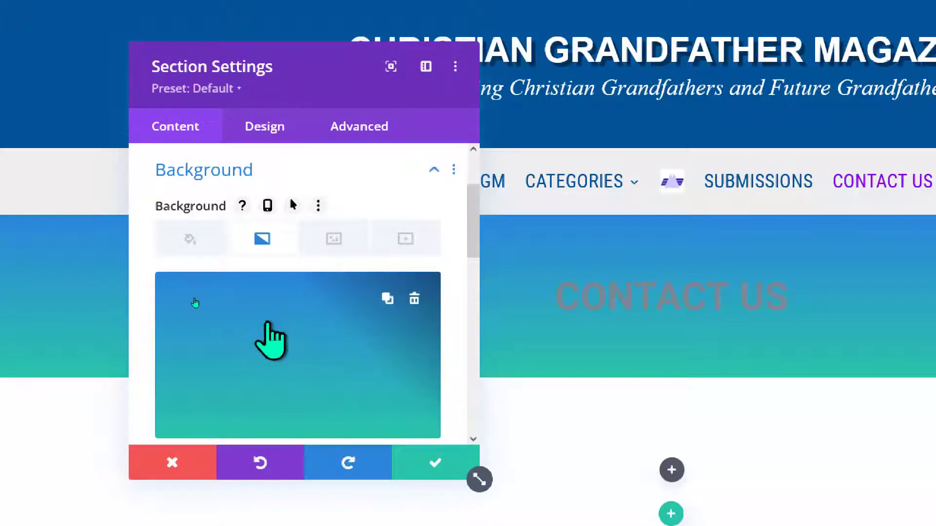
Set the section gradient's first color to the saved dark blue, #015396
scroll(202, 305, down, 2)
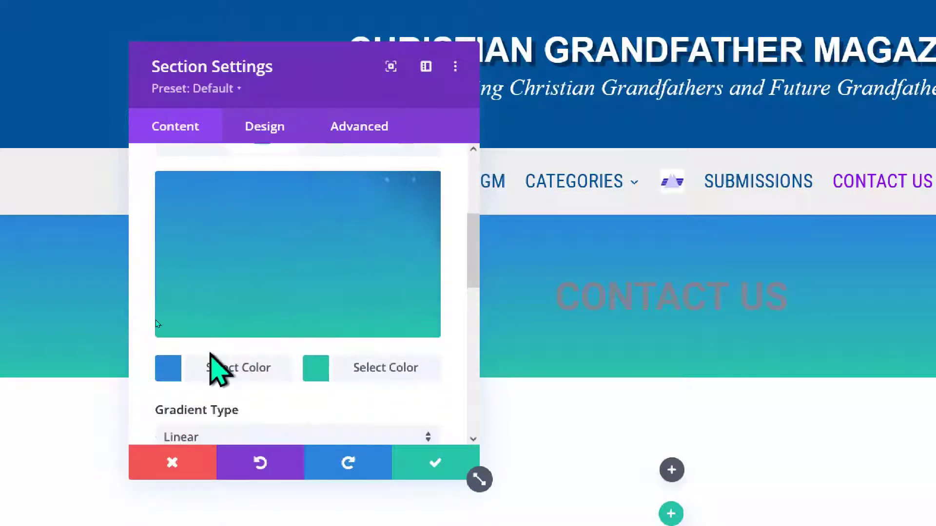
click(167, 368)
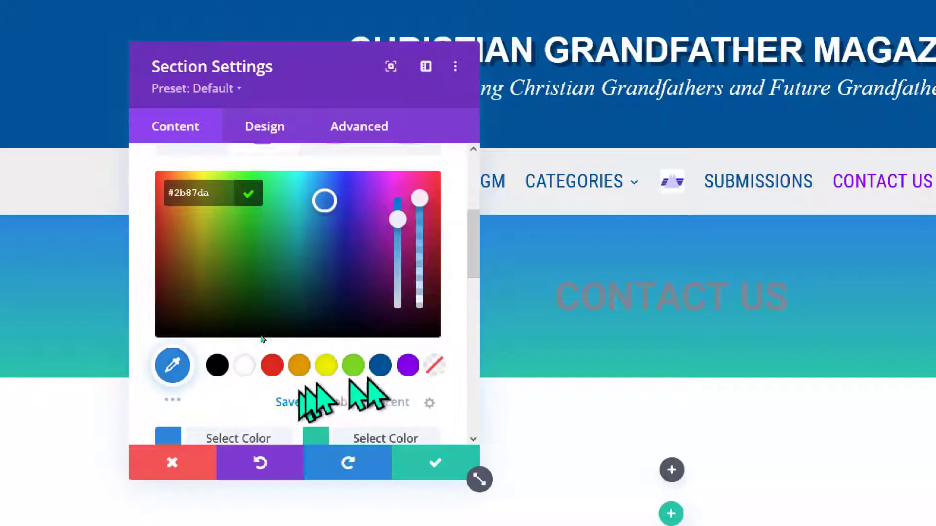
click(380, 366)
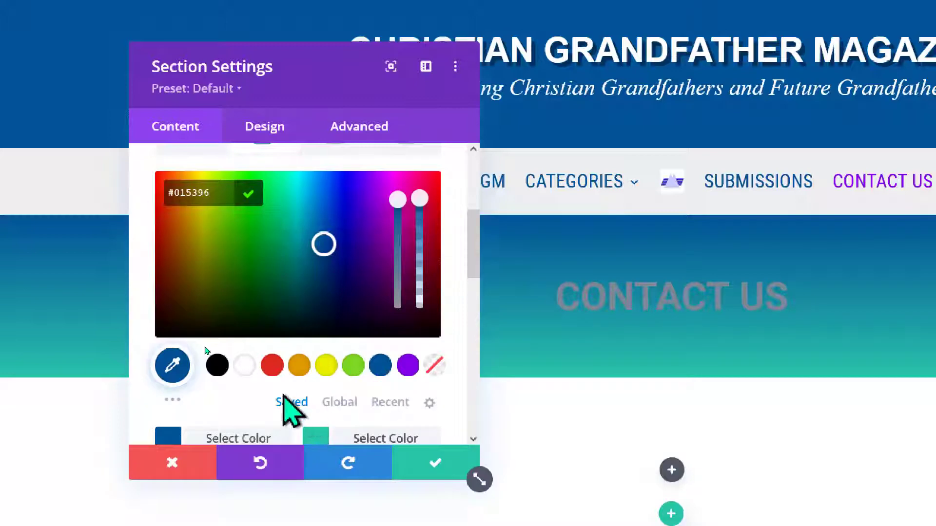
click(249, 193)
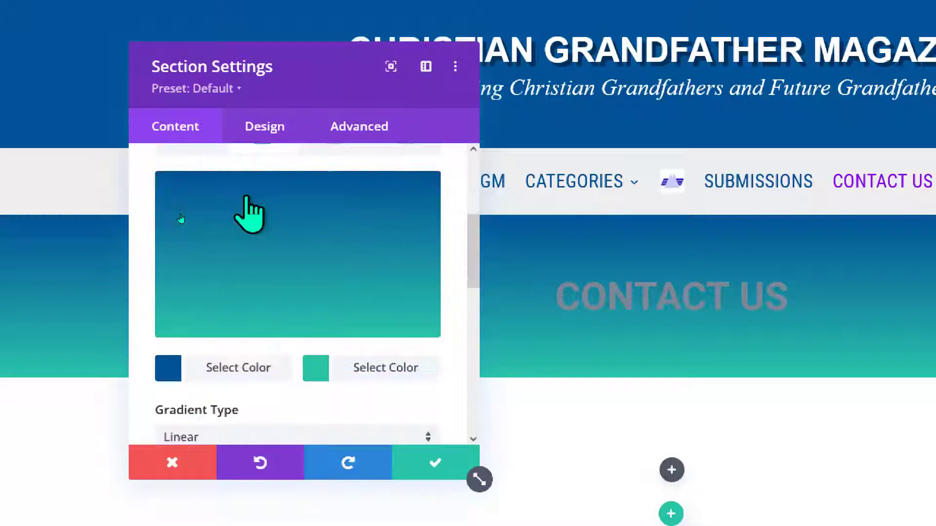
Set the section gradient's second color to purple #ad00f2, starting from the saved purple, and apply the section settings
click(320, 370)
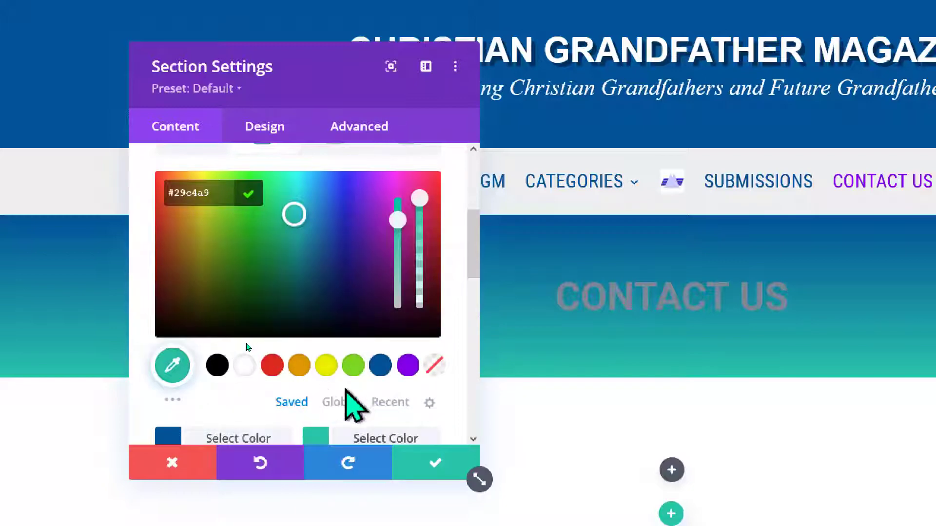
click(408, 365)
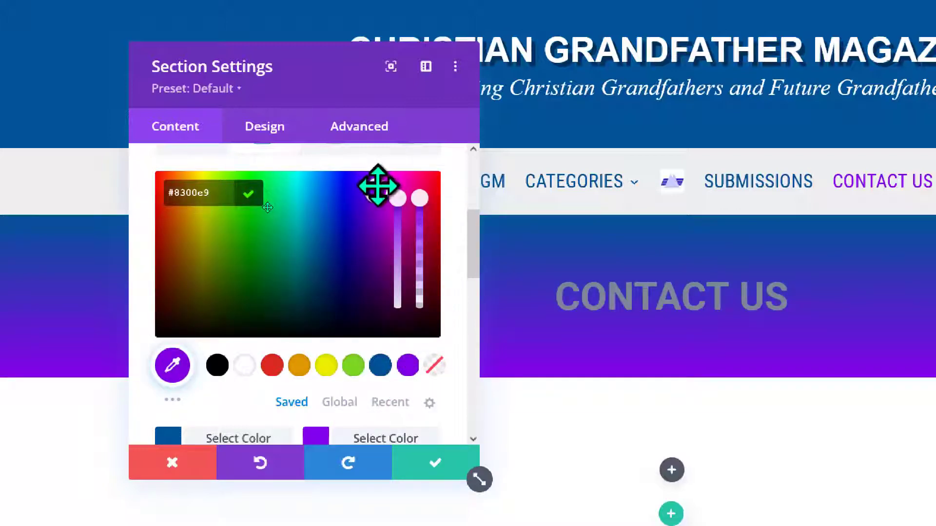
drag(378, 186, 385, 180)
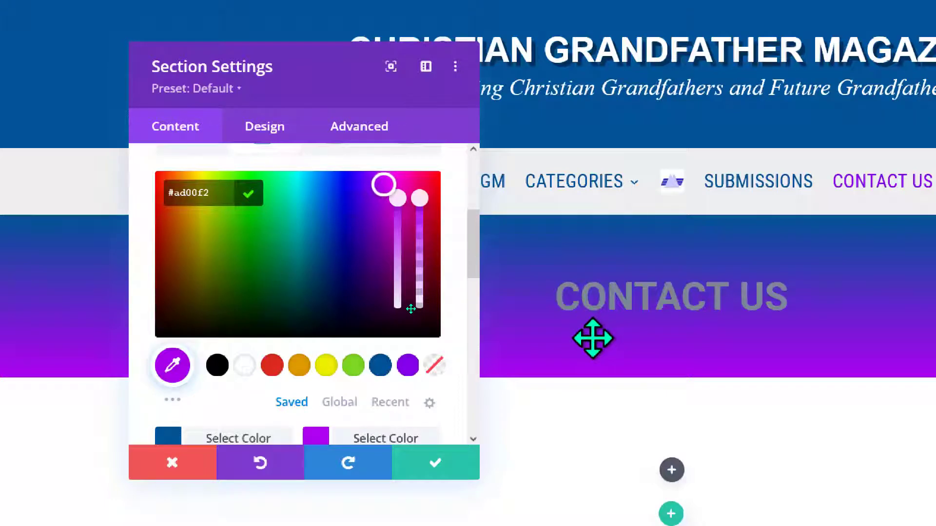
click(247, 193)
mouse_move(246, 191)
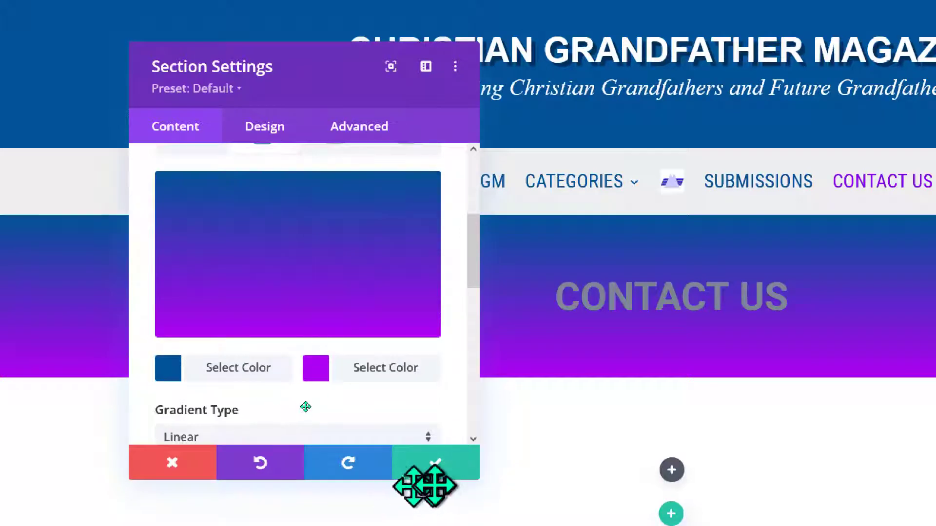
click(433, 466)
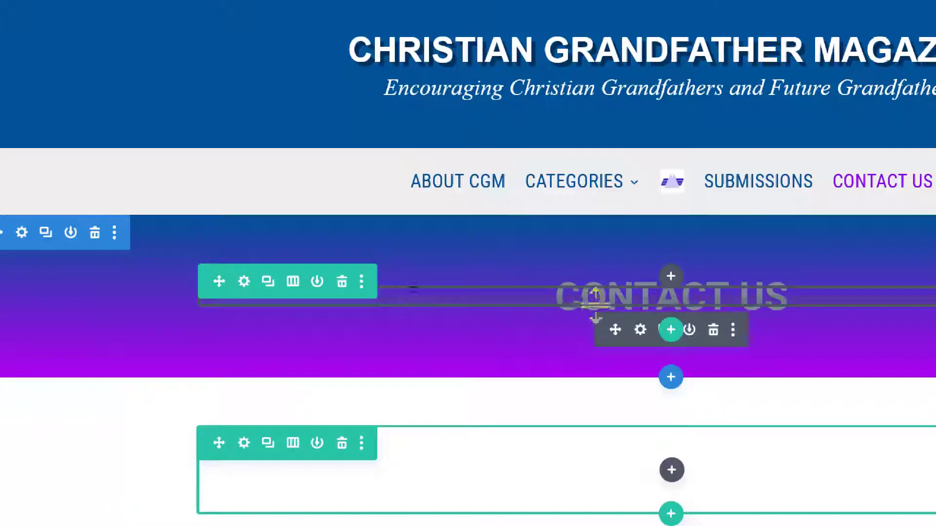
Change the CONTACT US heading's text color to white and apply the Text module's settings
click(640, 330)
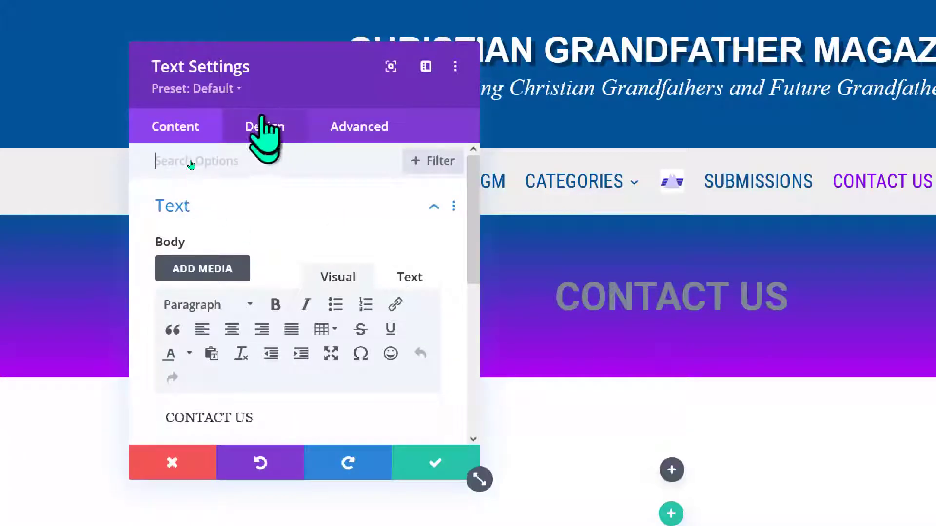
click(264, 128)
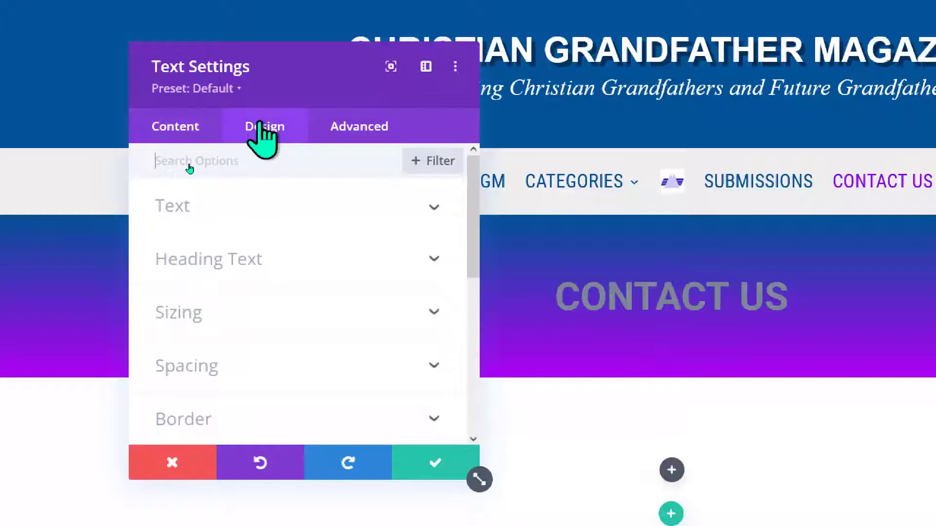
click(310, 224)
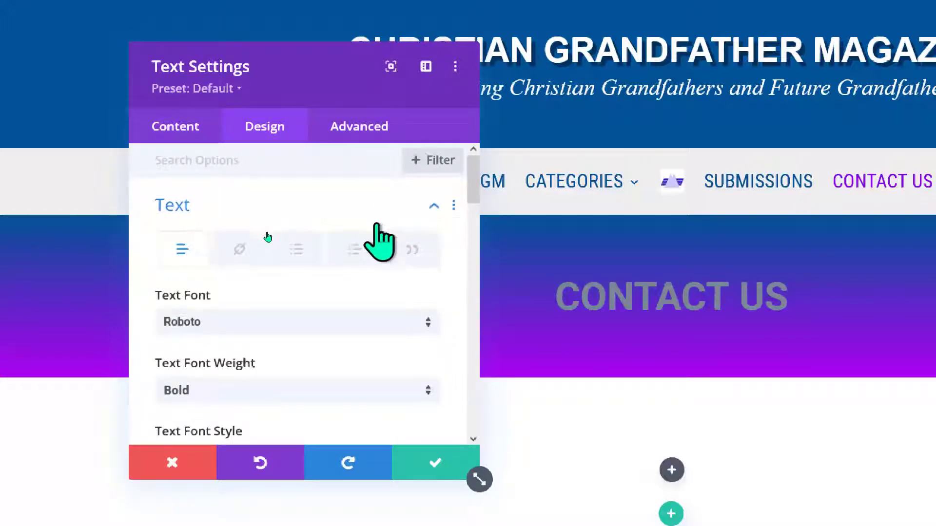
scroll(269, 236, down, 4)
scroll(380, 229, down, 2)
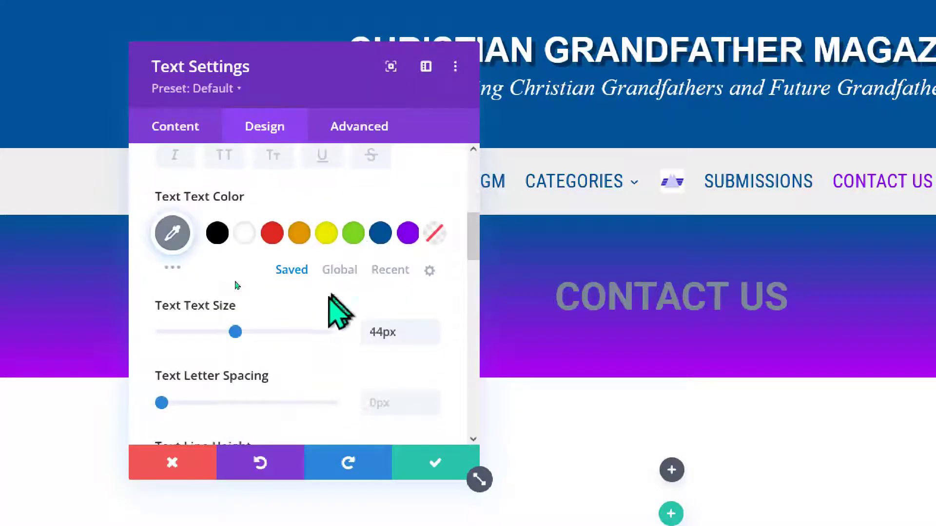
click(244, 233)
click(429, 461)
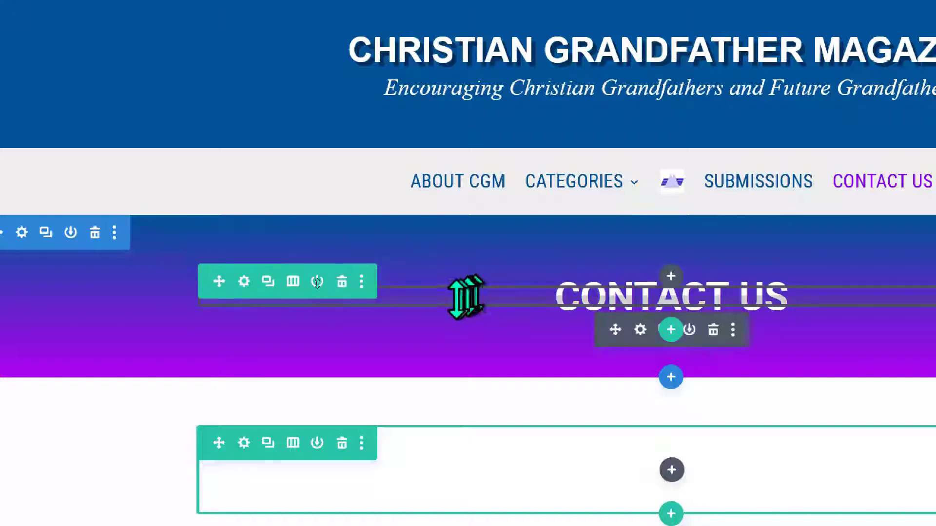
Reduce the row and section padding above and below the CONTACT US heading so the gradient band fits closely around it
drag(445, 370, 462, 314)
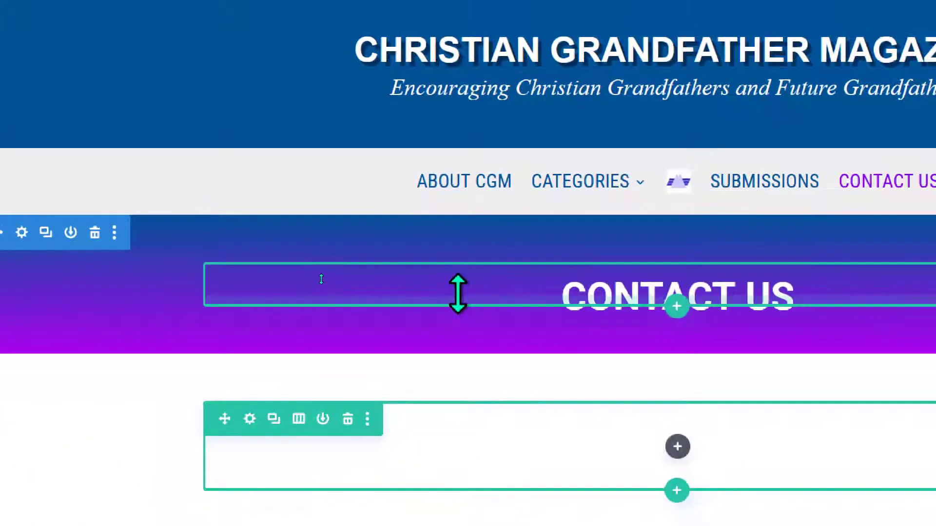
drag(322, 280, 320, 268)
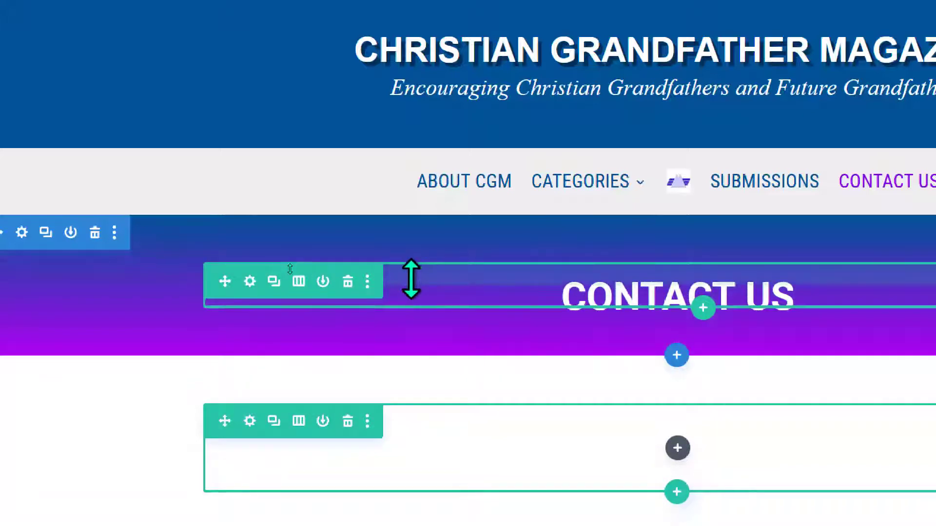
drag(290, 270, 289, 250)
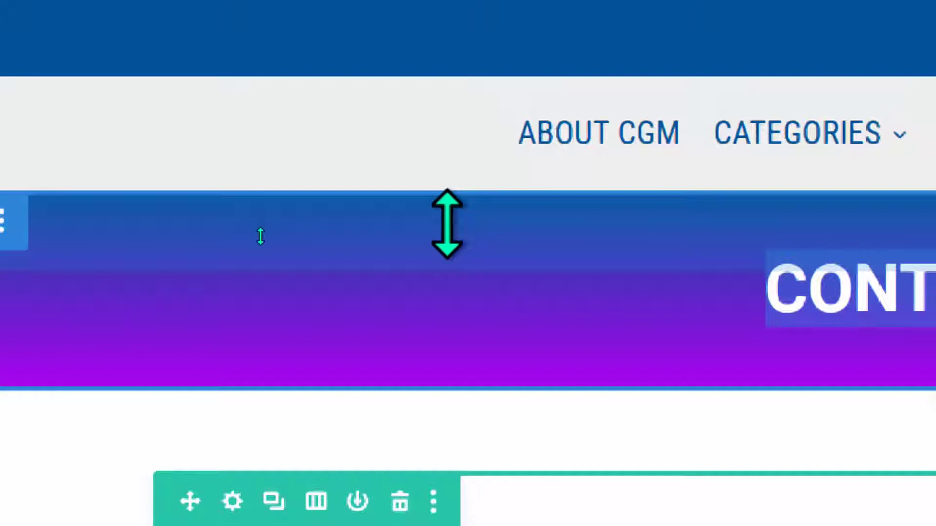
drag(259, 257, 268, 224)
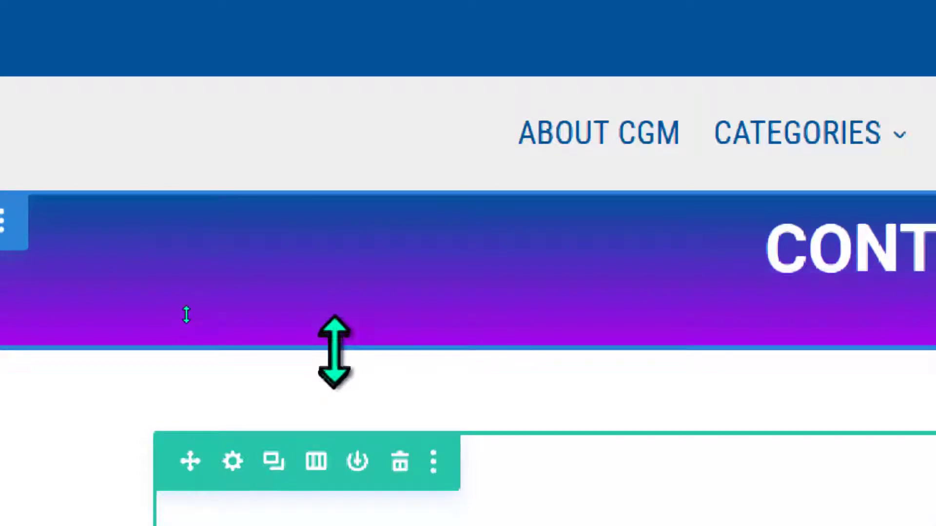
drag(345, 317, 354, 281)
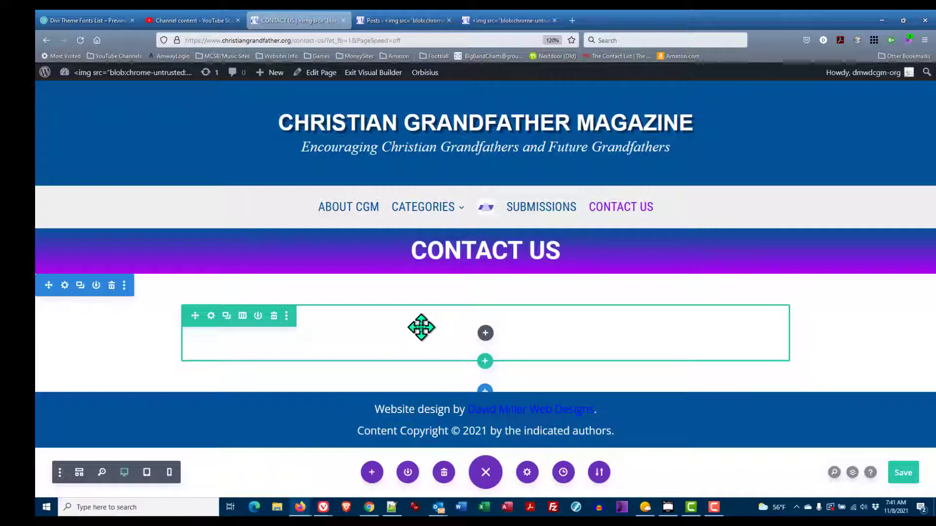
Insert a Text module into the empty row below the CONTACT US banner
click(485, 336)
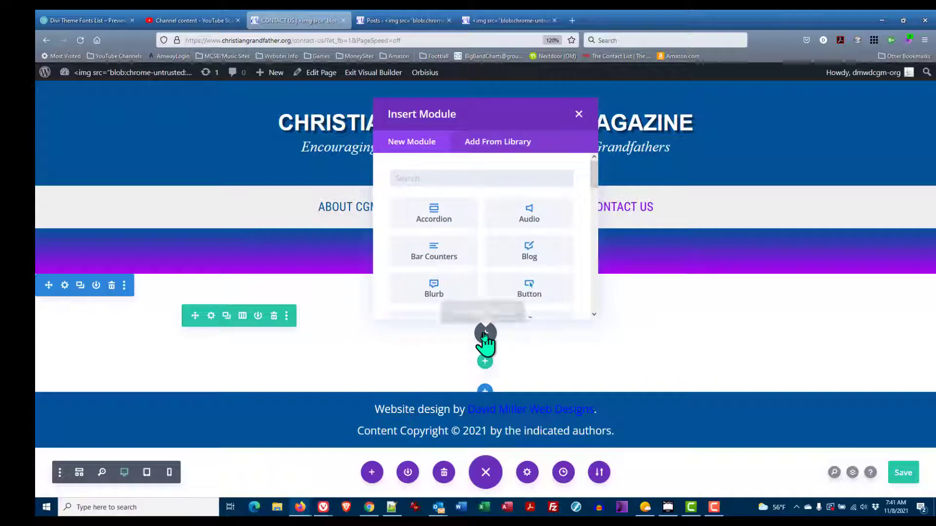
text(text)
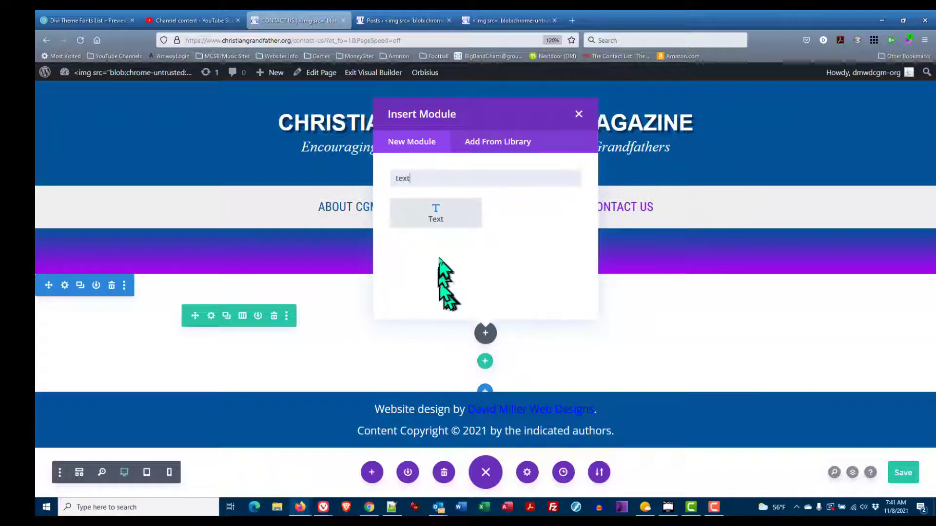
click(436, 217)
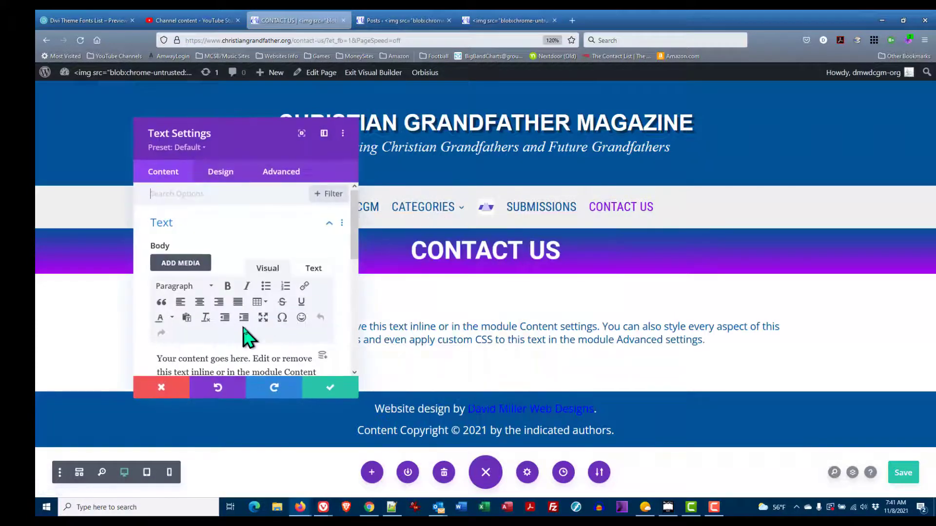
Replace the placeholder body with an invitation starting "We would love to hear from you.", pointing to the contact form, promising replies and ending "Have a blessed day."
scroll(239, 277, down, 2)
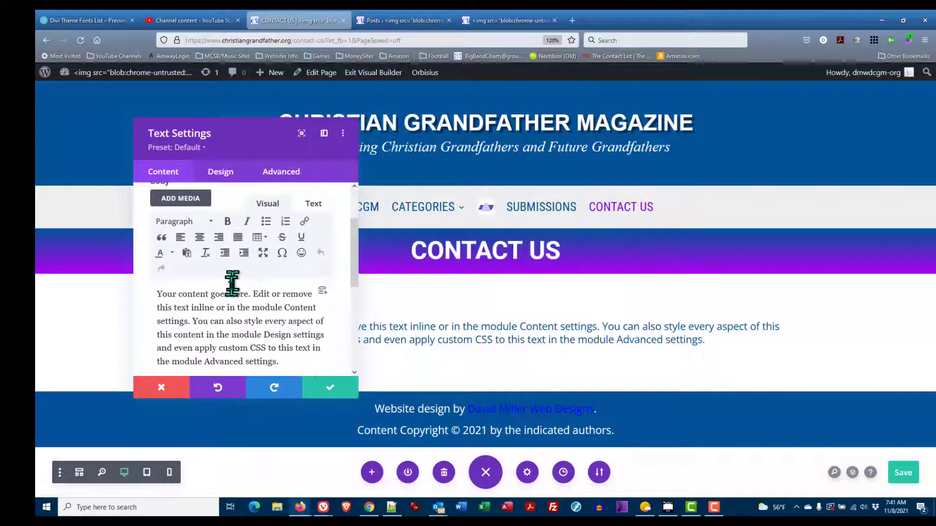
triple_click(233, 320)
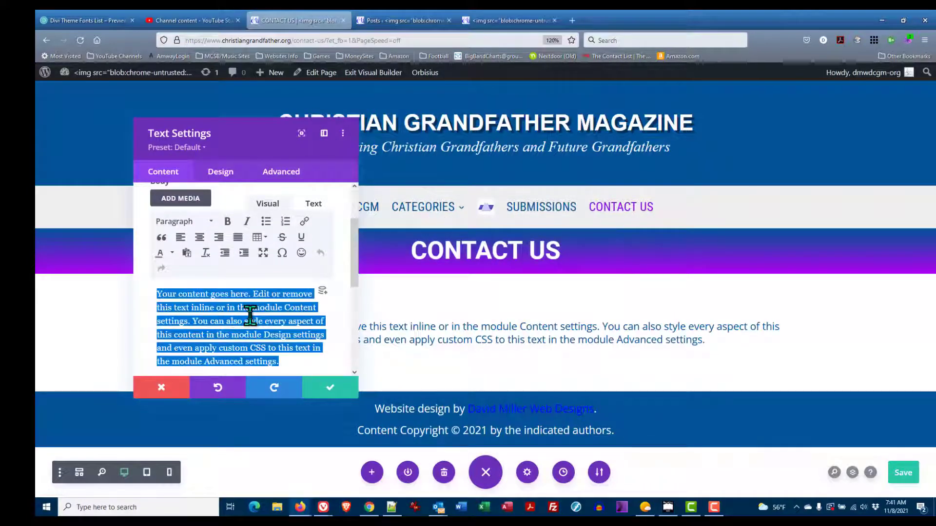
text(We)
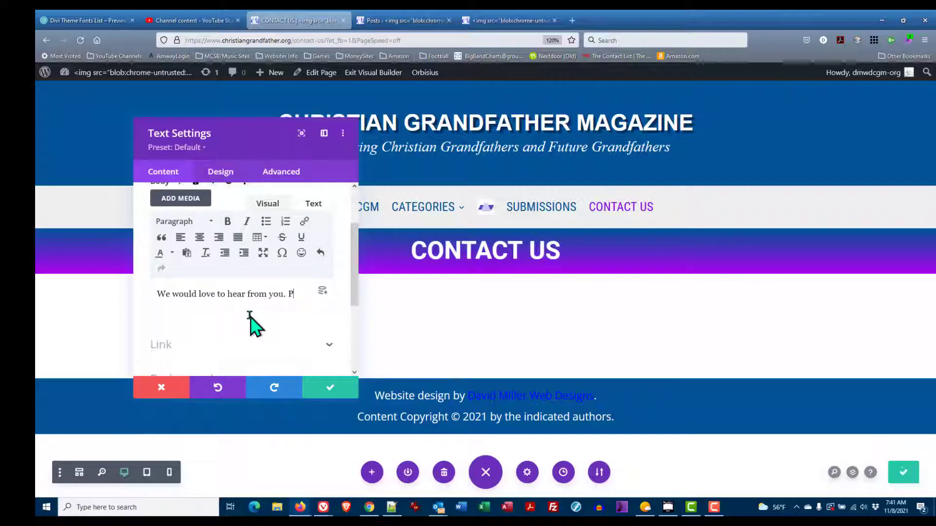
text(ill out the contact form below, and if your)
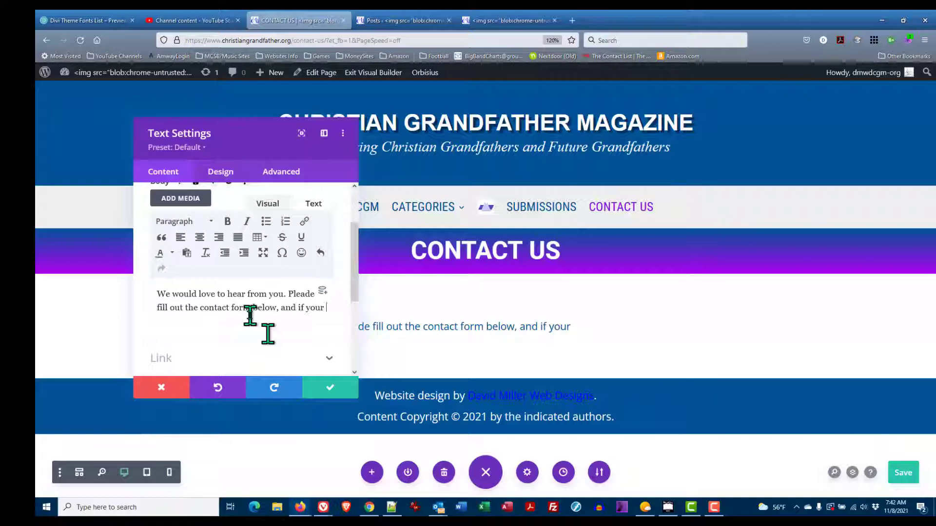
text(message asks for an answer, we)
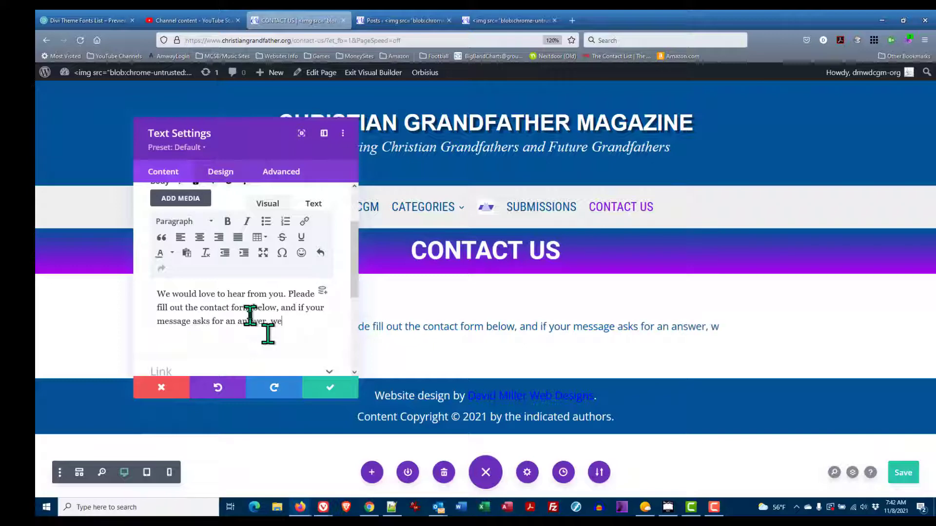
text(back to you as soon as we can! Have a bl)
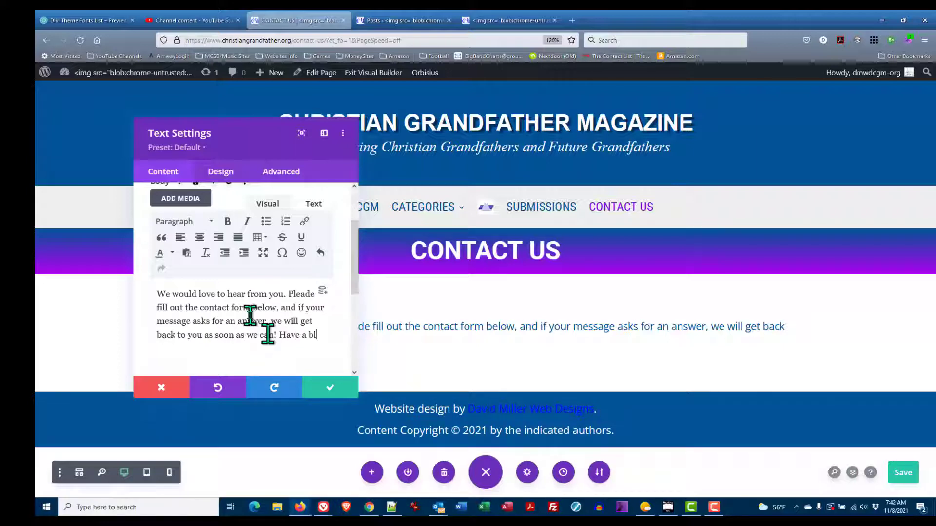
text(essed day.)
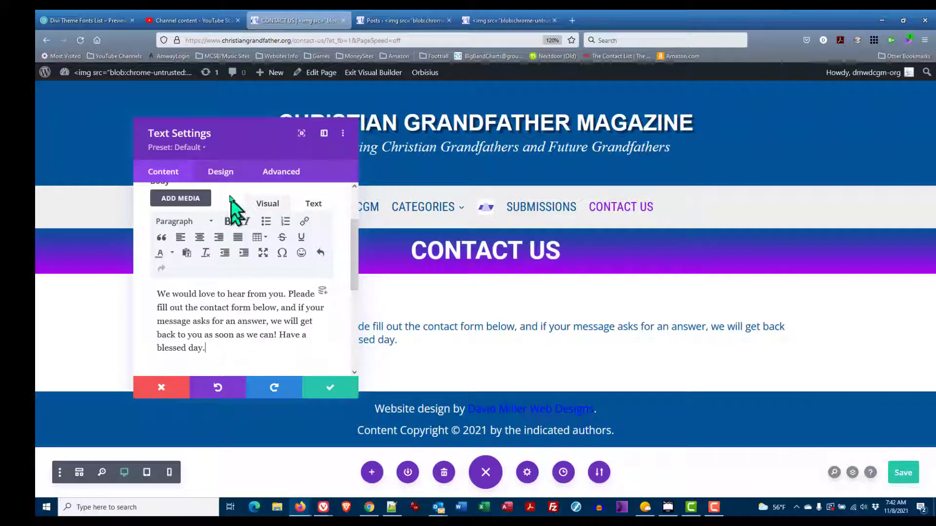
Set the introductory text's color to the saved black in the module's text design settings
click(224, 176)
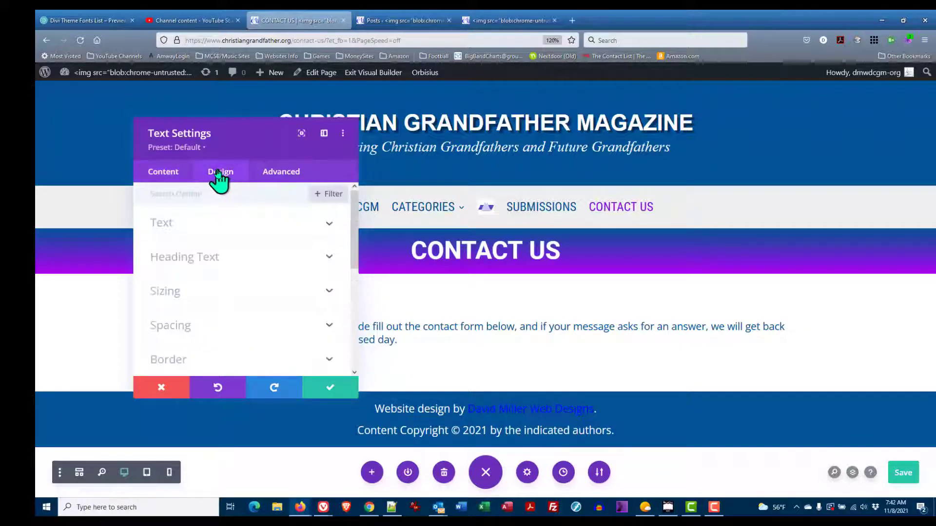
click(330, 225)
scroll(298, 250, down, 3)
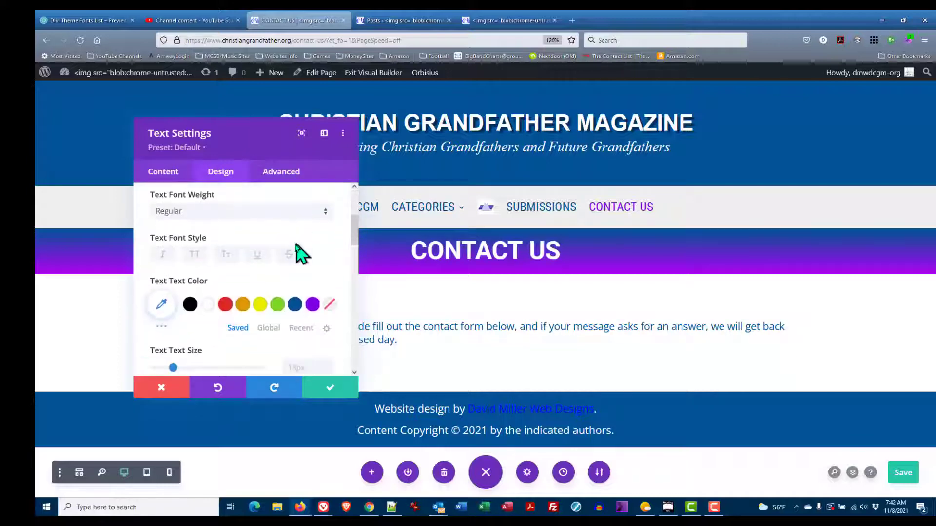
click(190, 305)
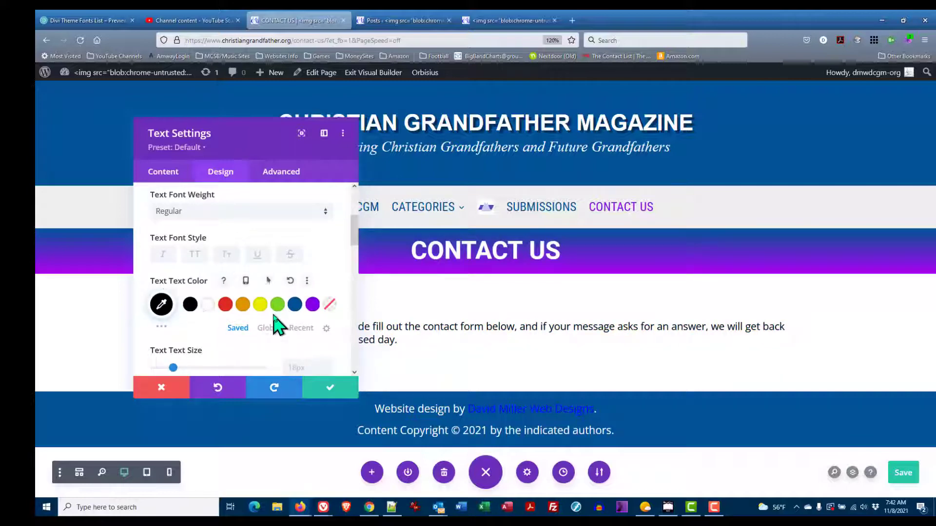
Set the introductory text's size to 23px and line height to 1.8em, save the page and apply the module's settings
scroll(271, 286, down, 3)
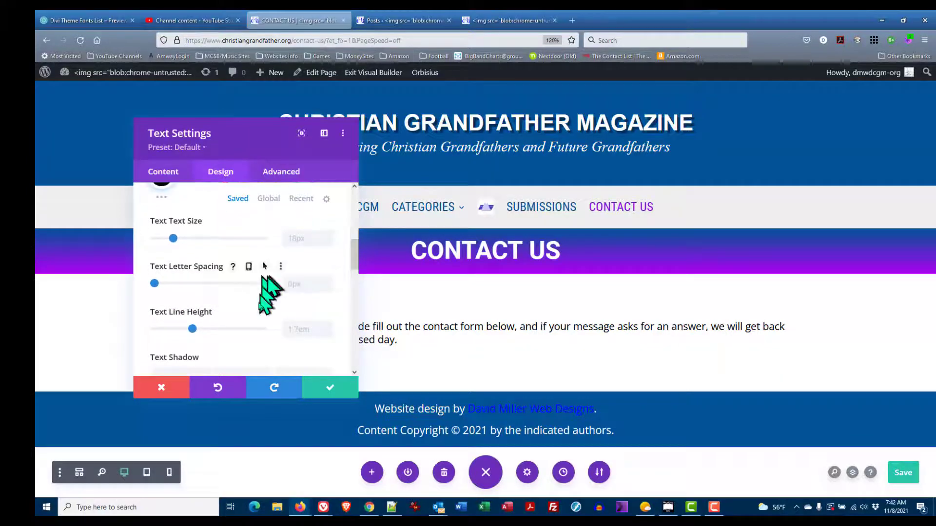
drag(173, 239, 184, 252)
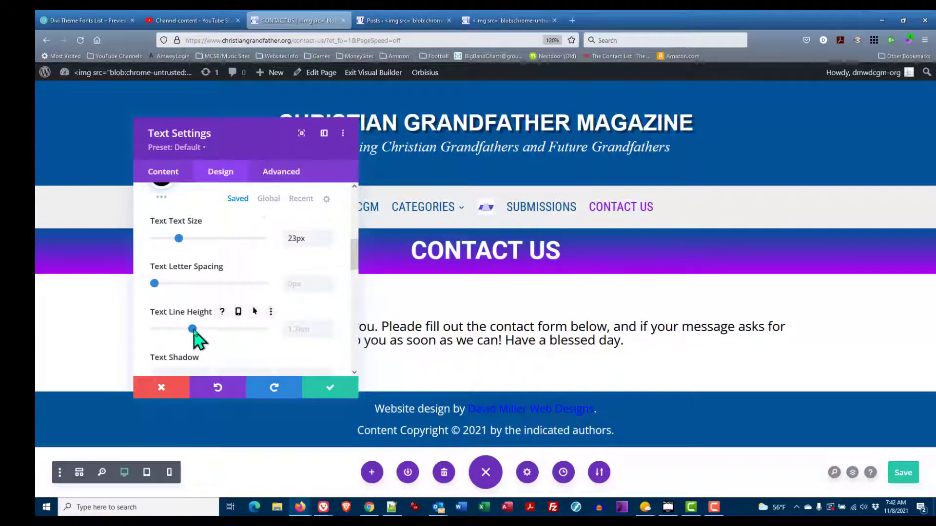
drag(193, 329, 198, 330)
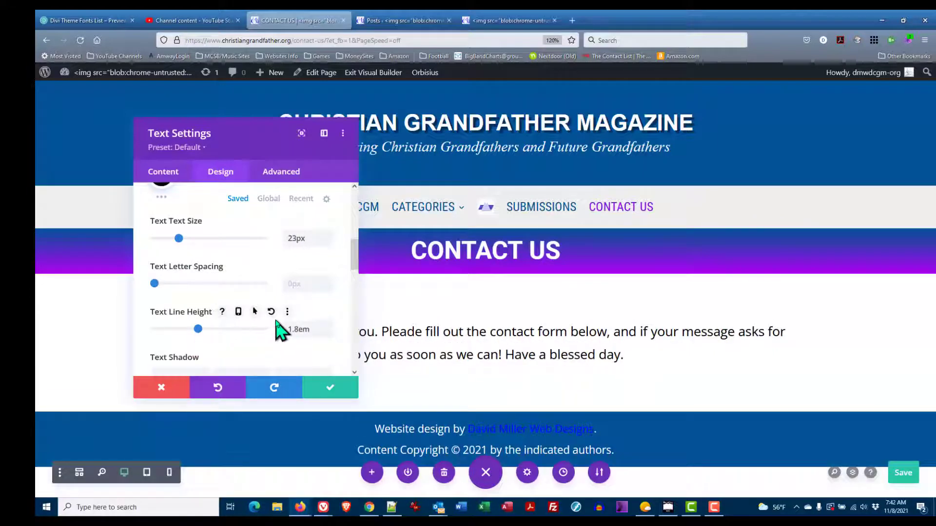
key(ctrl+s)
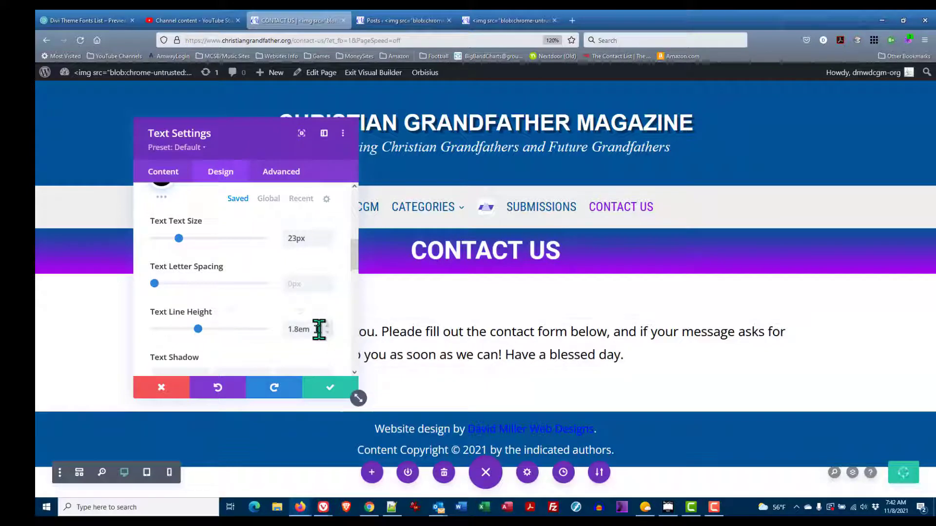
click(329, 393)
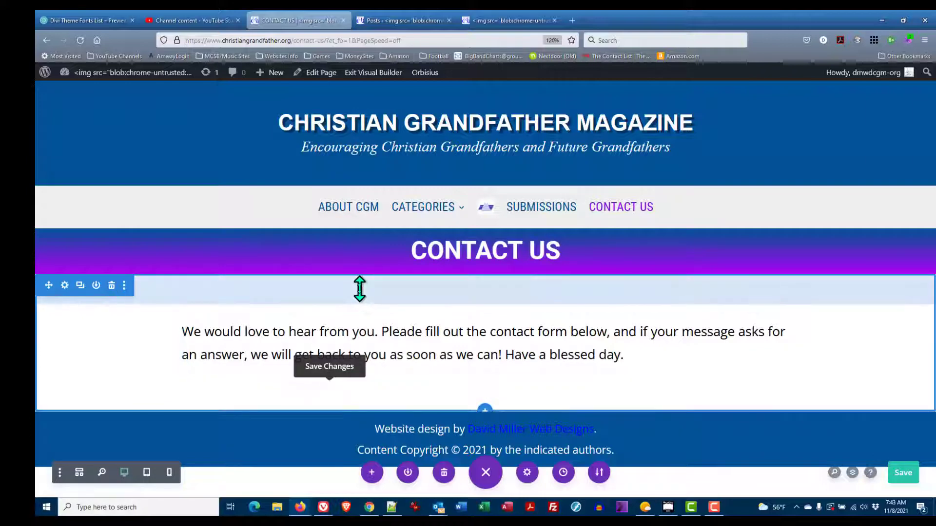
Reduce the section padding above the introductory text and the row padding above and below it
drag(358, 289, 363, 257)
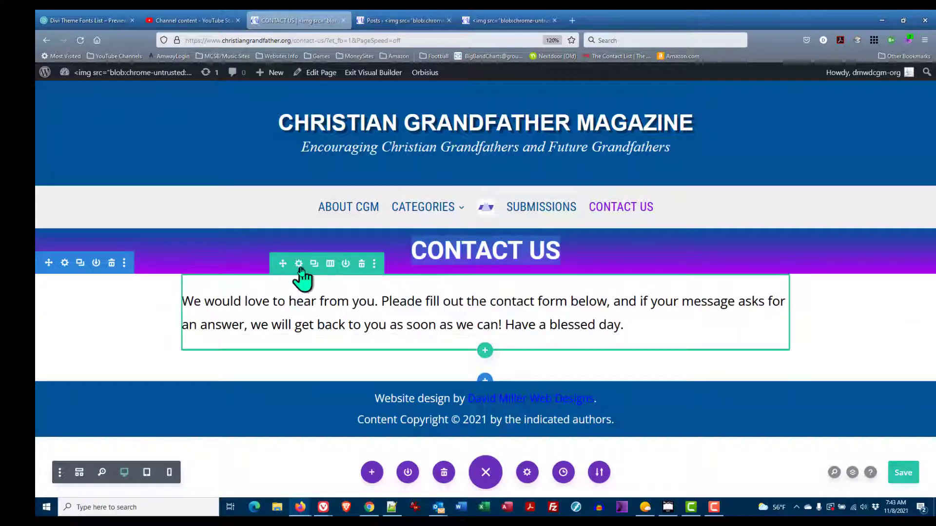
drag(301, 282, 300, 277)
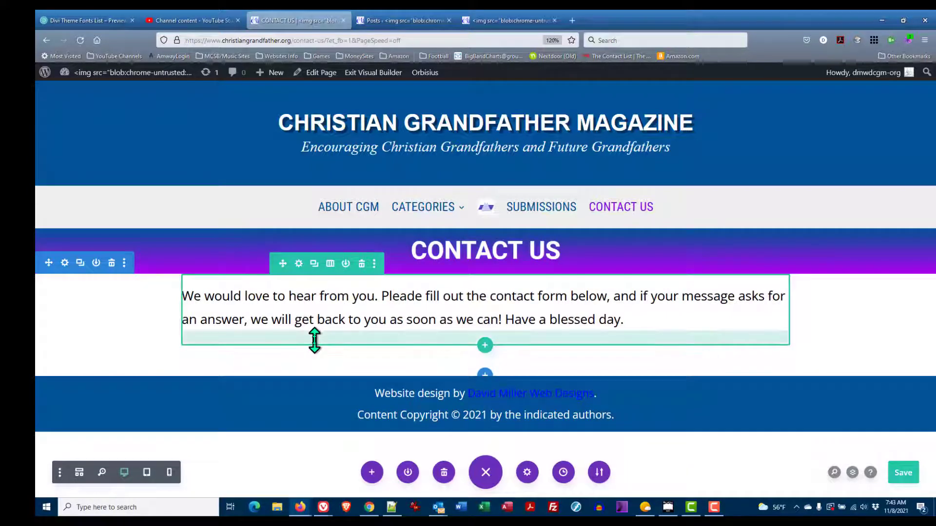
drag(315, 339, 321, 330)
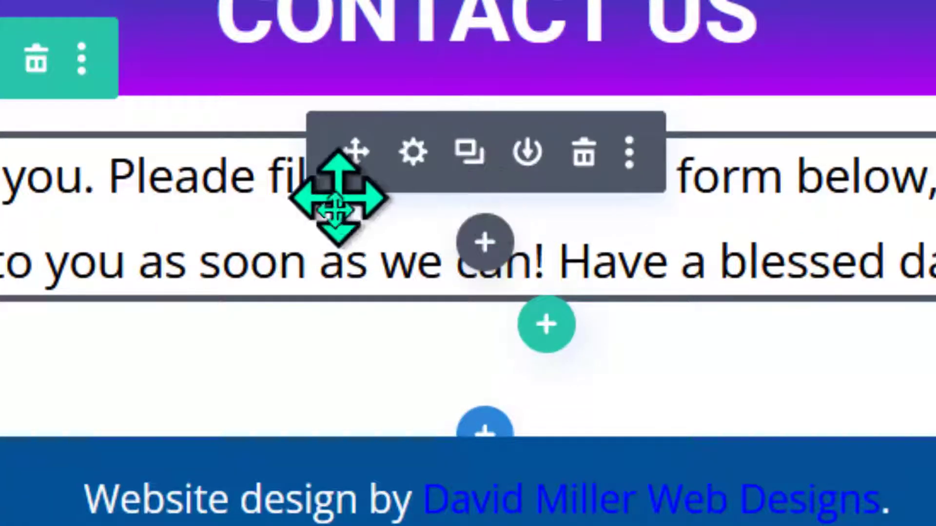
Insert a Contact Form module directly below the introductory text and look over the form's default fields
click(483, 246)
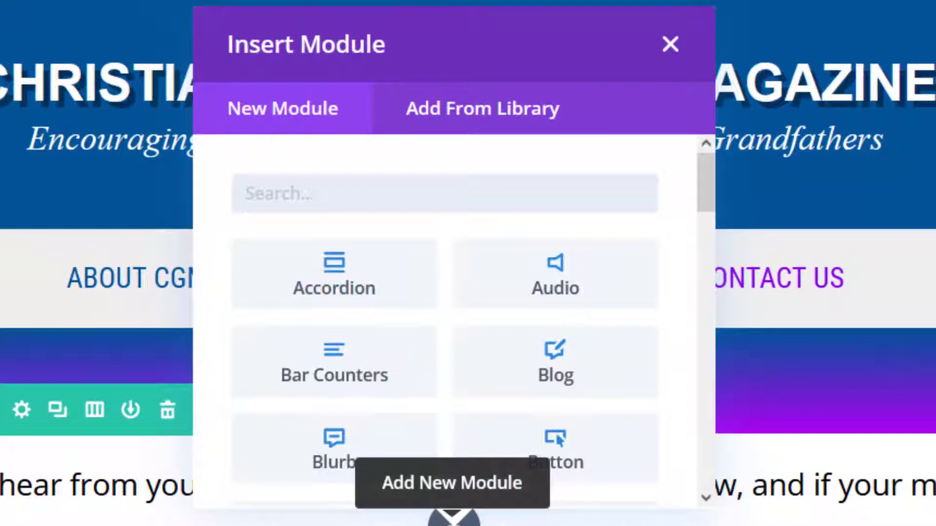
text(cont)
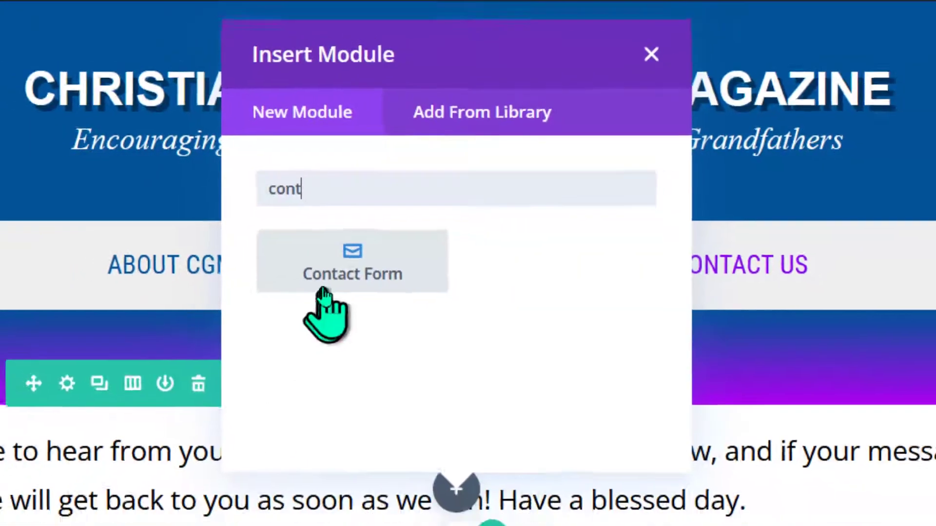
click(339, 277)
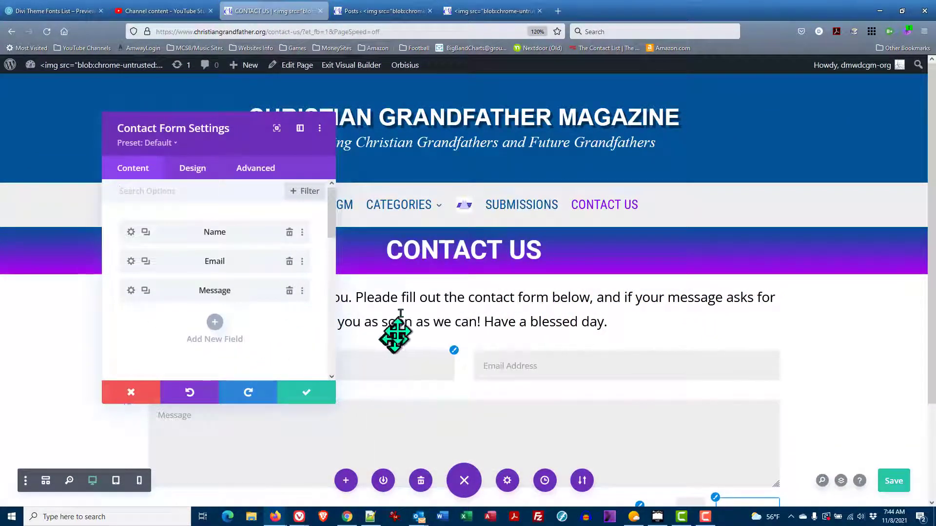
scroll(450, 307, down, 2)
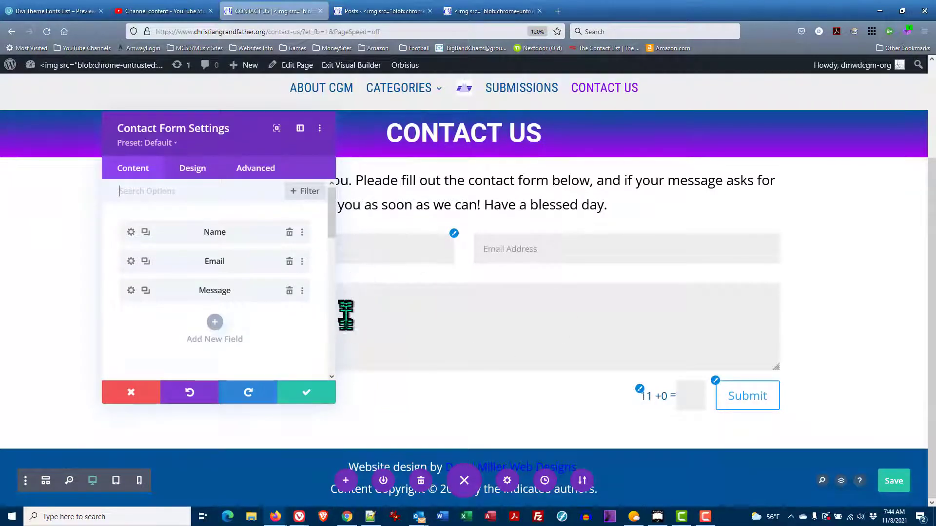
scroll(439, 233, up, 1)
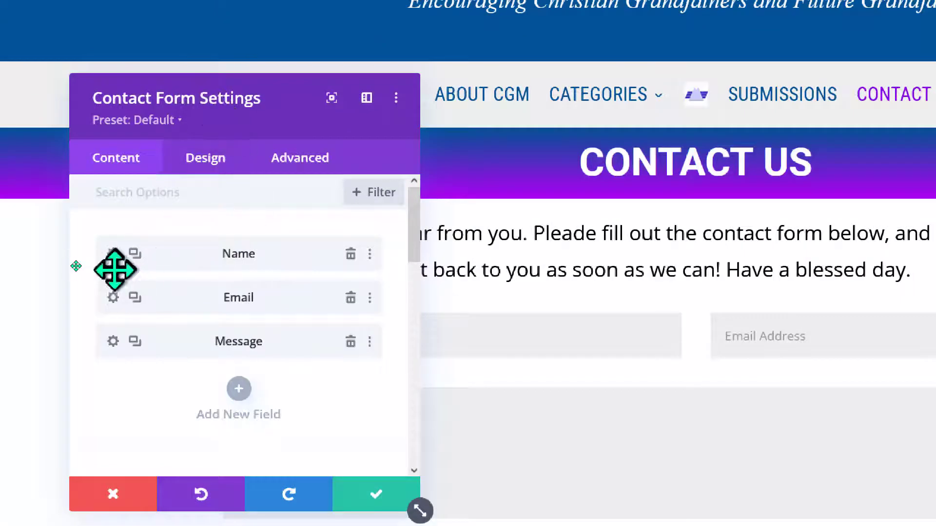
Set the contact form's Name field background color to light blue #badeff, starting from the saved dark blue #015396
click(113, 253)
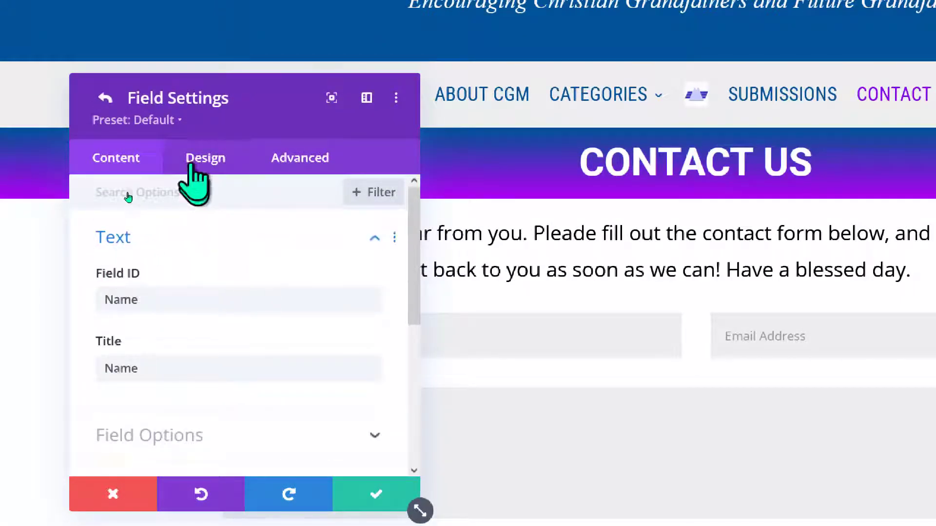
click(206, 158)
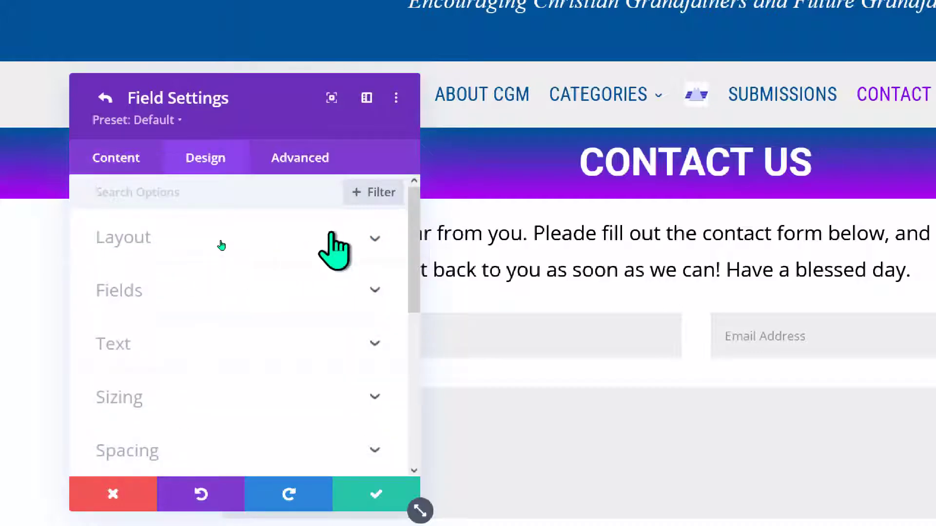
click(167, 287)
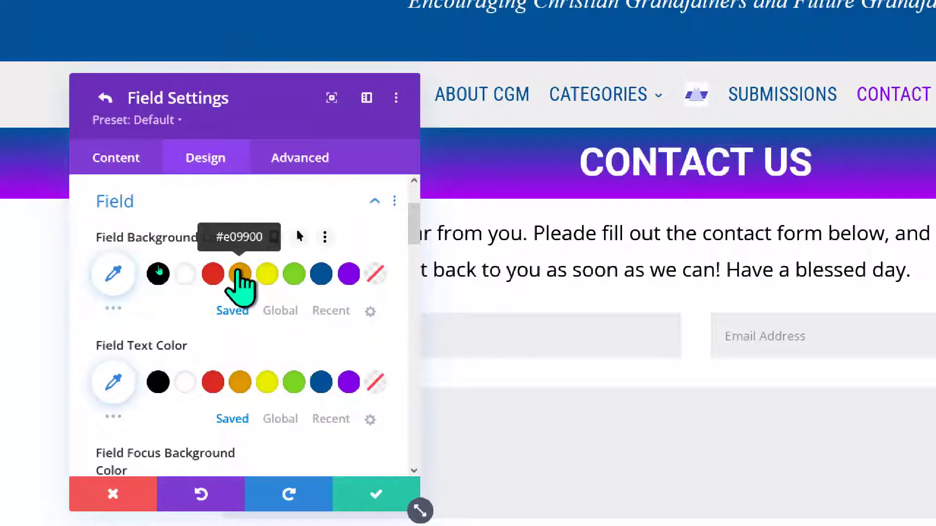
click(214, 277)
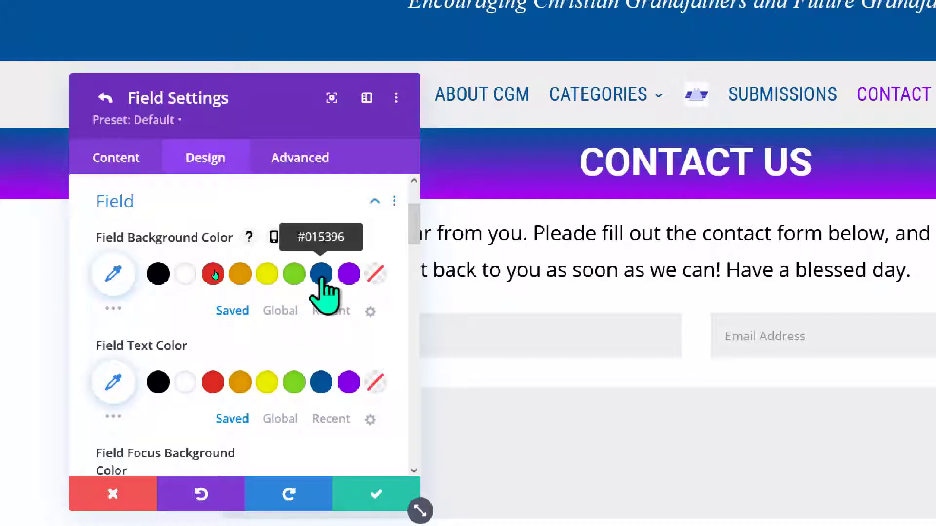
click(321, 276)
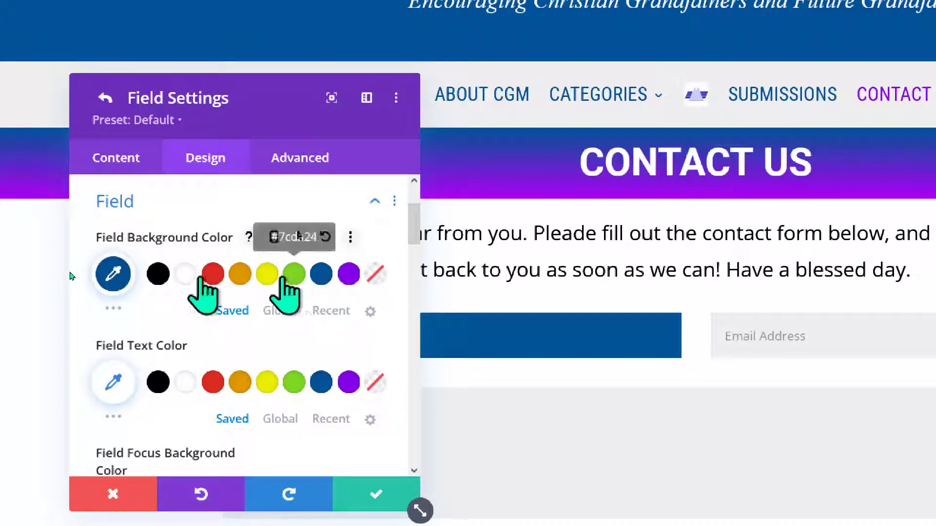
click(112, 273)
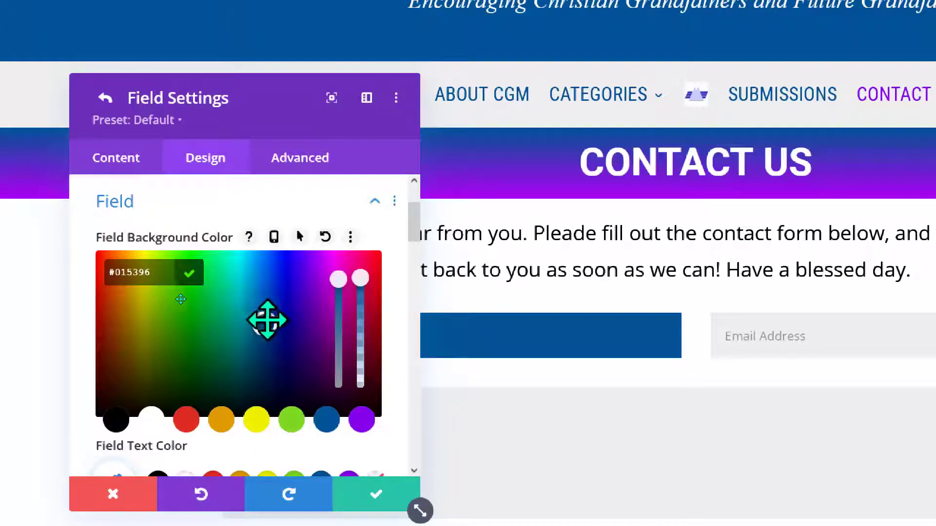
mouse_move(264, 322)
mouse_down()
mouse_move(255, 311)
mouse_move(272, 256)
mouse_up()
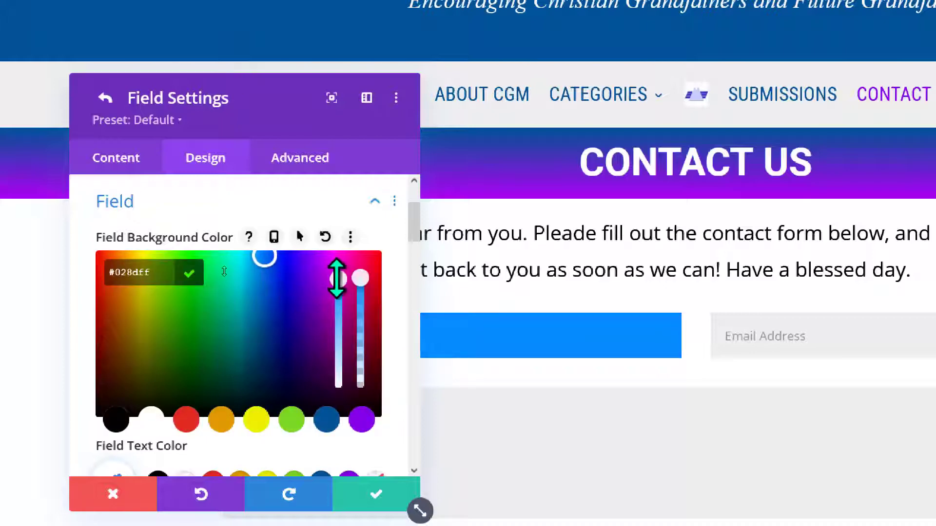
drag(337, 285, 335, 361)
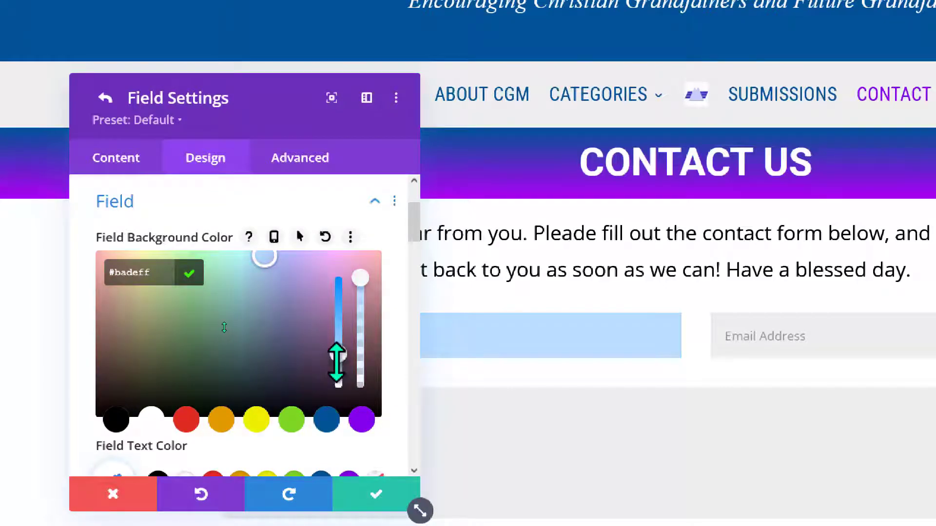
click(190, 275)
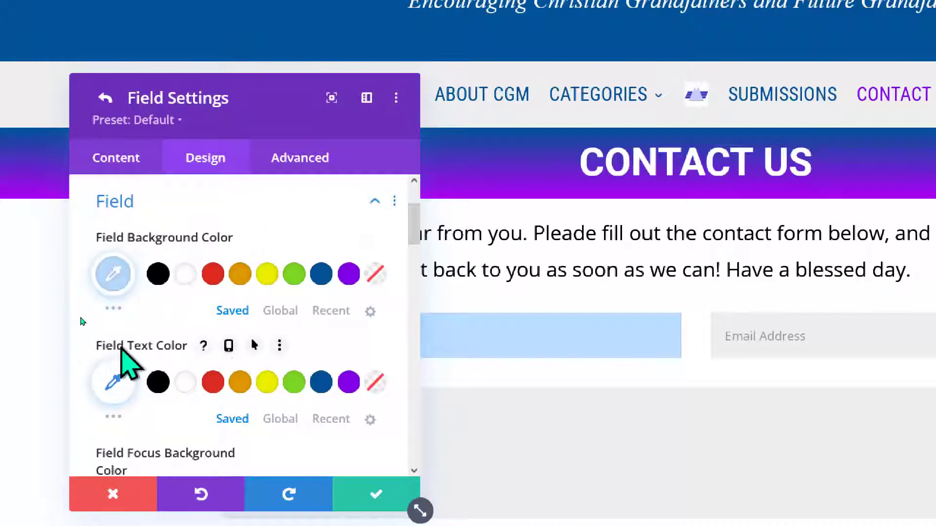
Set the Name field's text color to dark blue #014784, darkening the saved blue #015396
click(321, 384)
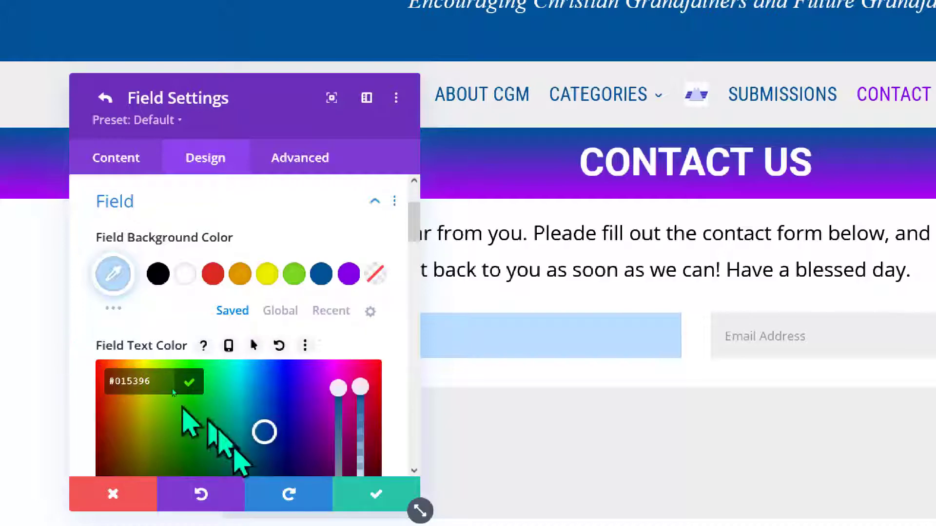
scroll(186, 389, down, 4)
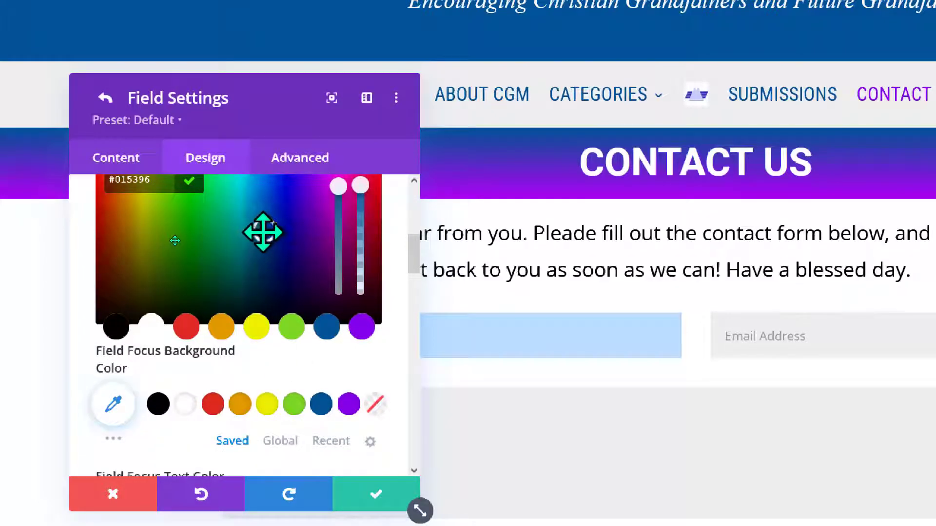
click(263, 244)
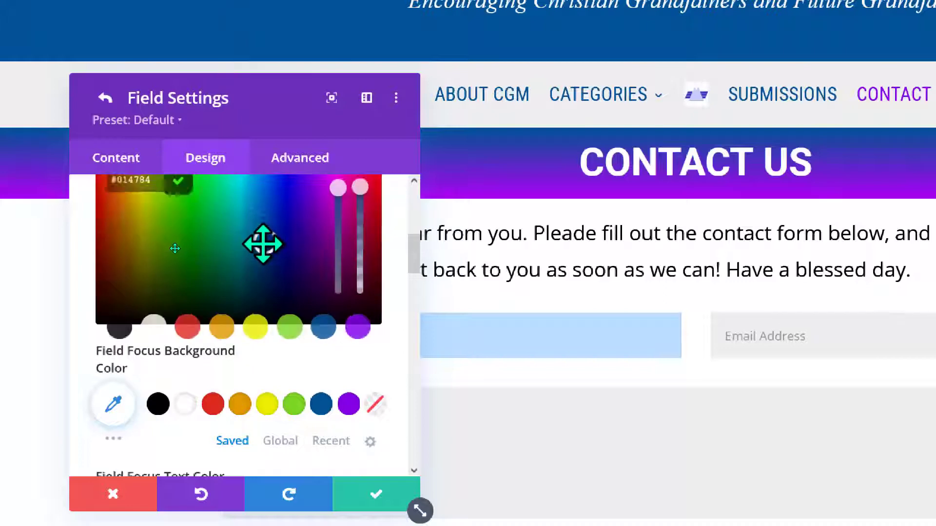
click(191, 184)
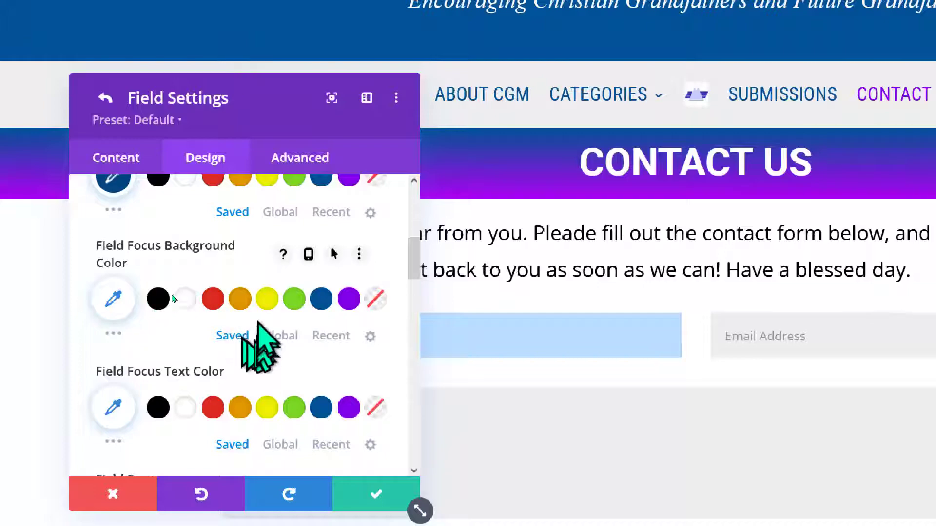
Copy the field background color code #badeff and set the field focus background color to a light purple
scroll(170, 288, up, 6)
scroll(168, 278, down, 2)
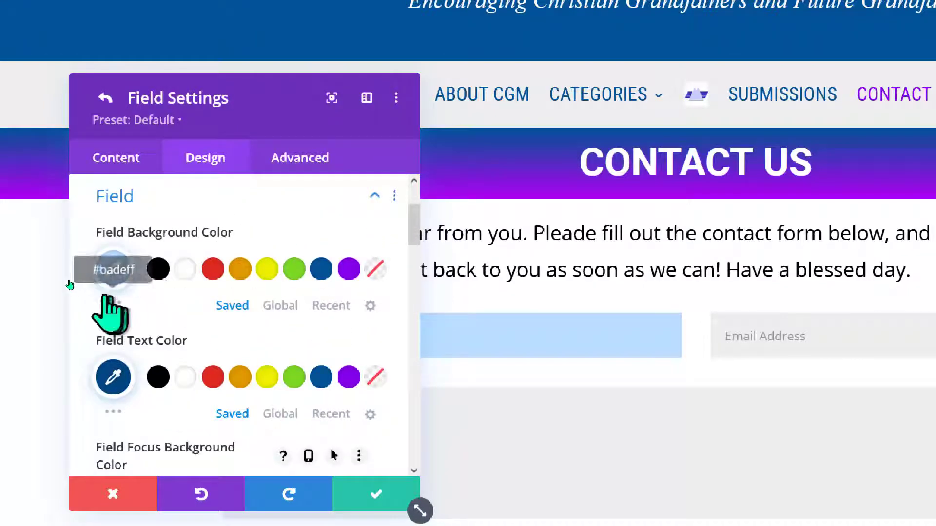
click(112, 270)
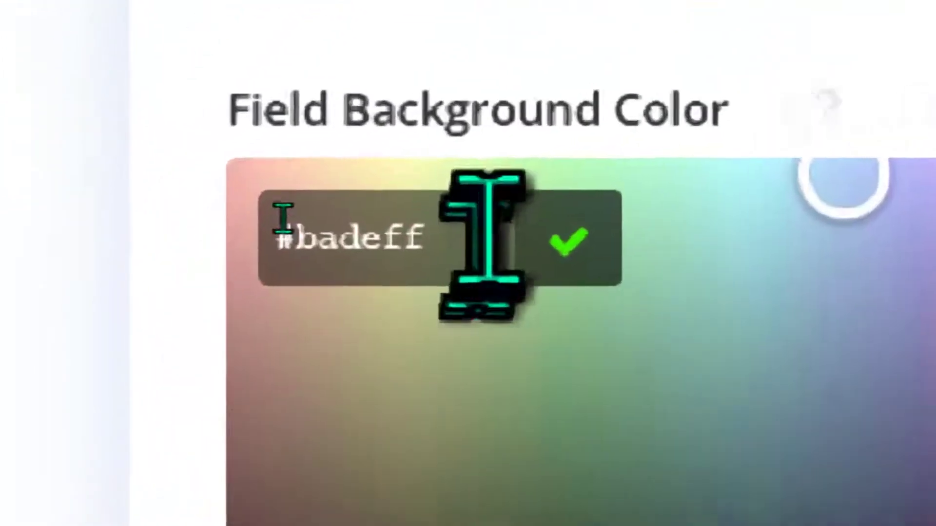
drag(487, 222, 121, 193)
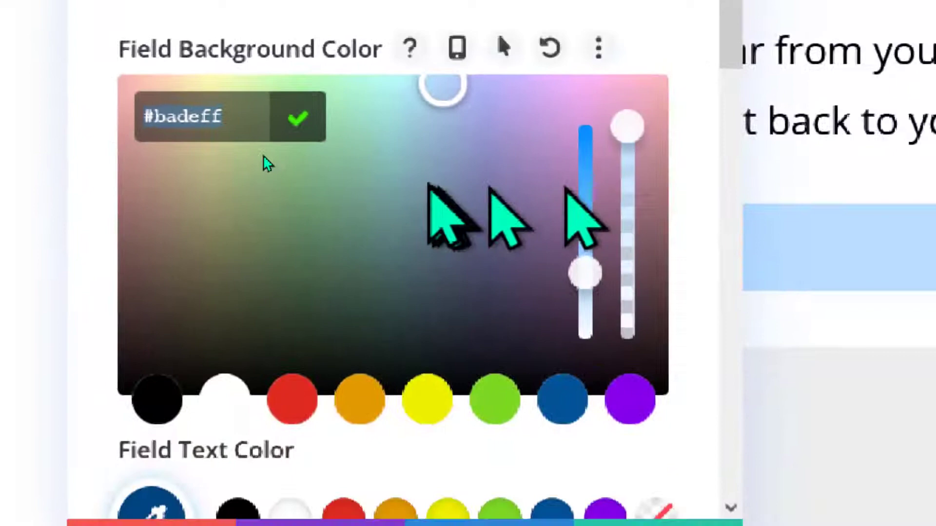
scroll(534, 326, down, 6)
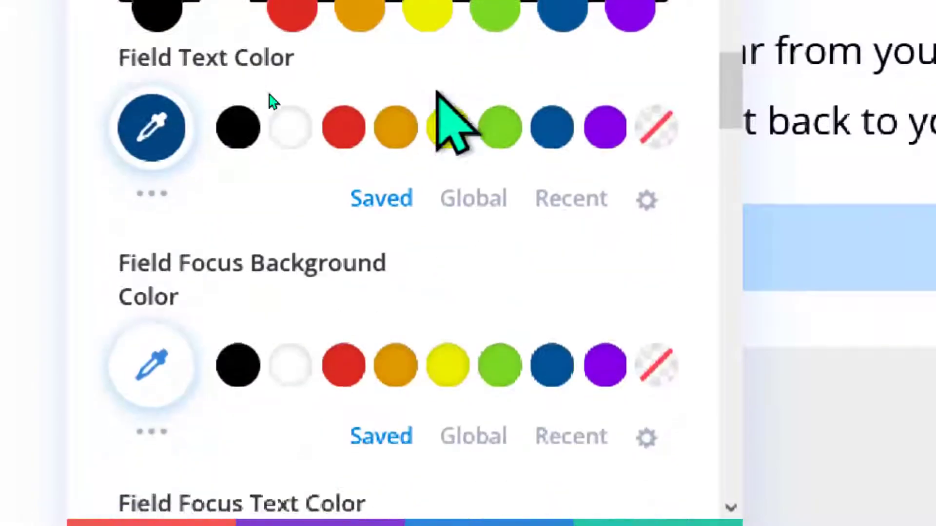
scroll(271, 101, down, 4)
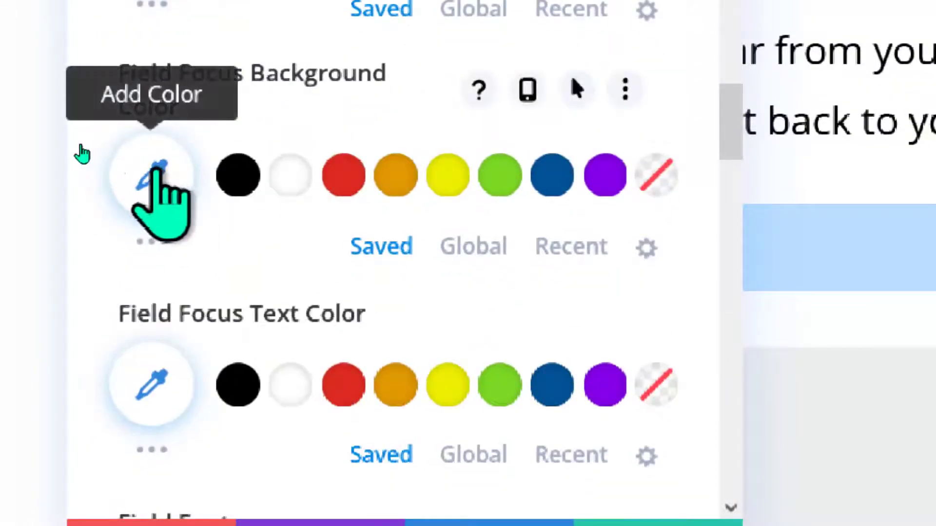
click(155, 173)
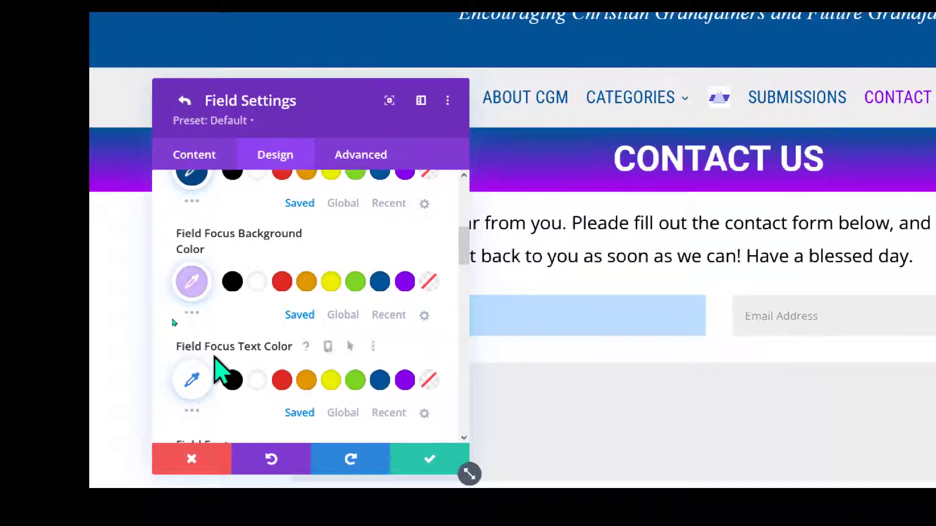
Set the Name field's font to Oswald
scroll(381, 337, down, 2)
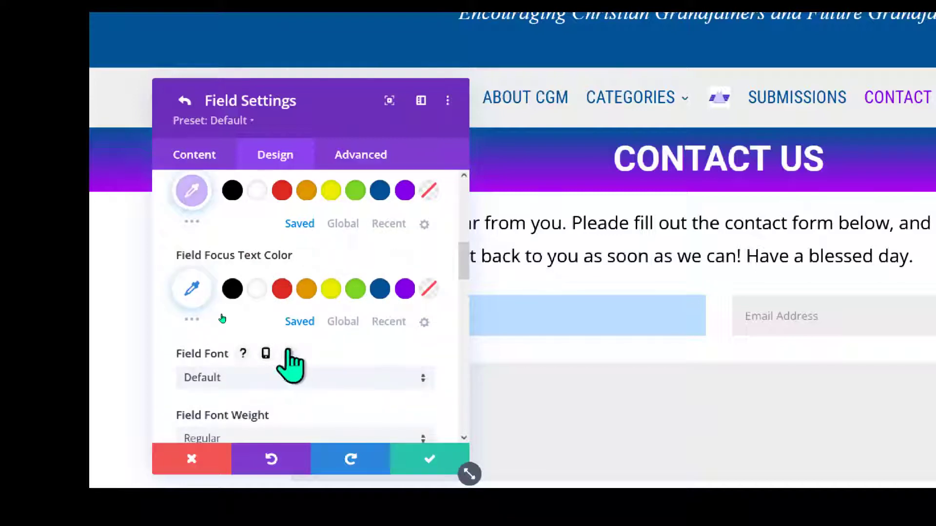
scroll(327, 341, down, 2)
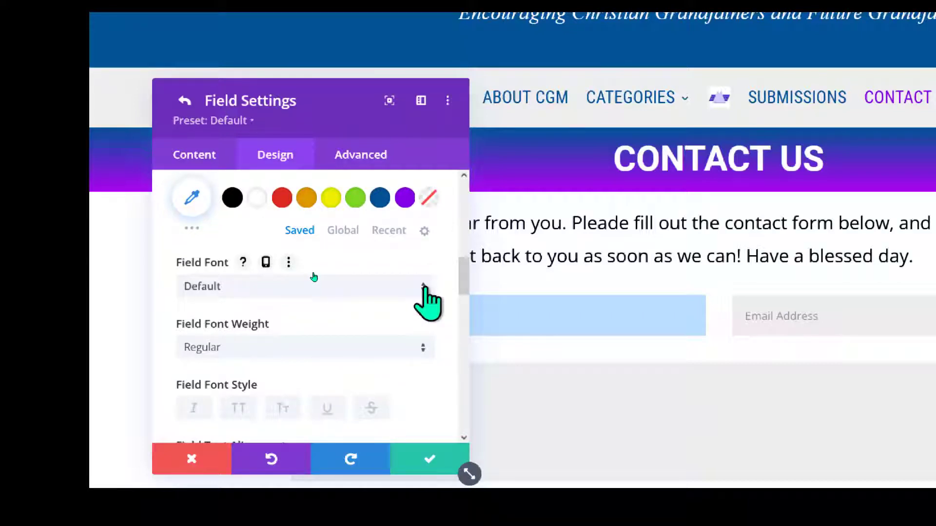
click(314, 280)
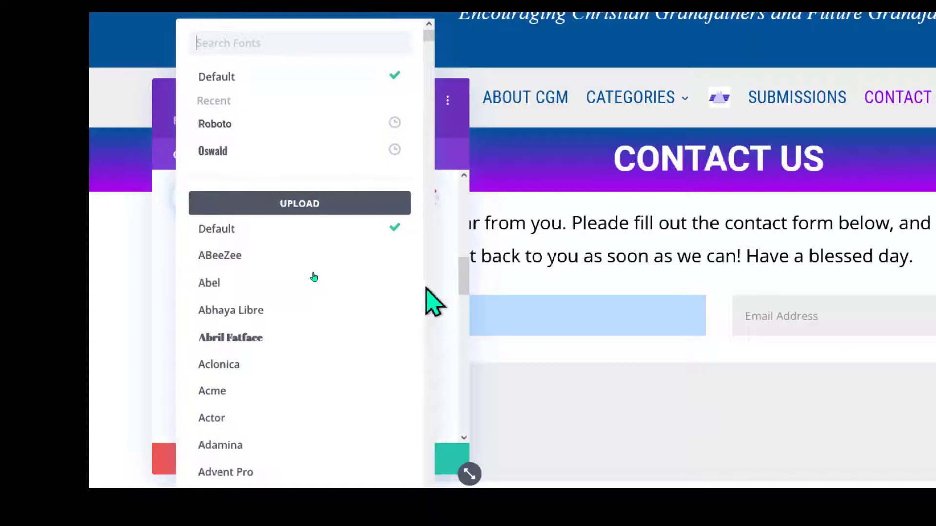
click(213, 152)
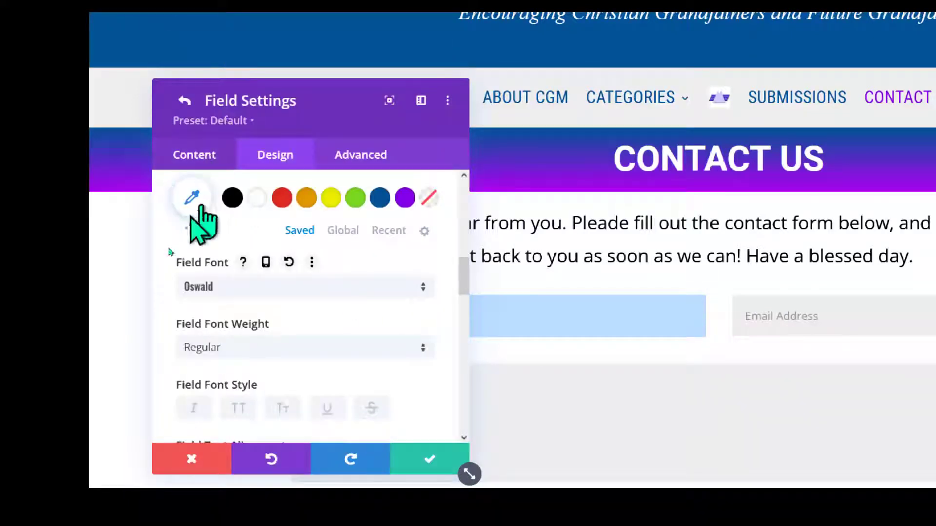
Set the Name field's text size to 16px
scroll(333, 300, down, 2)
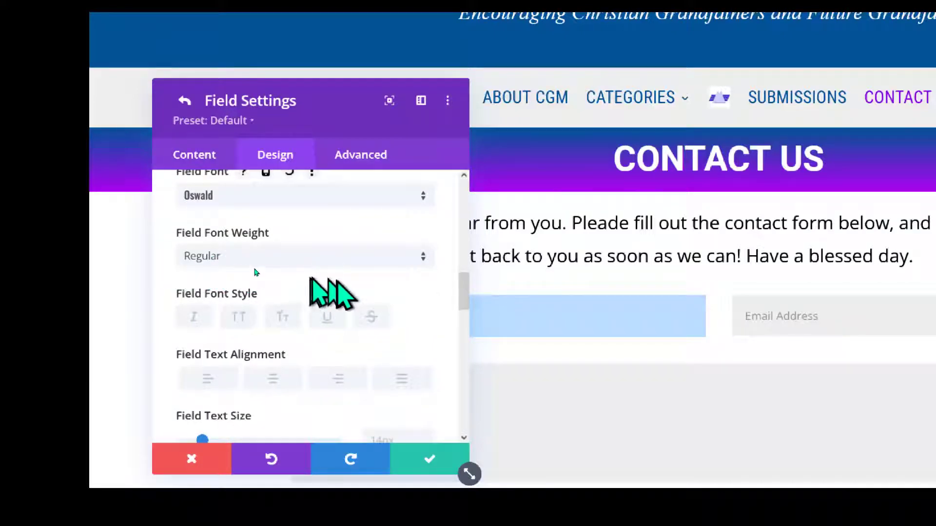
scroll(254, 272, down, 2)
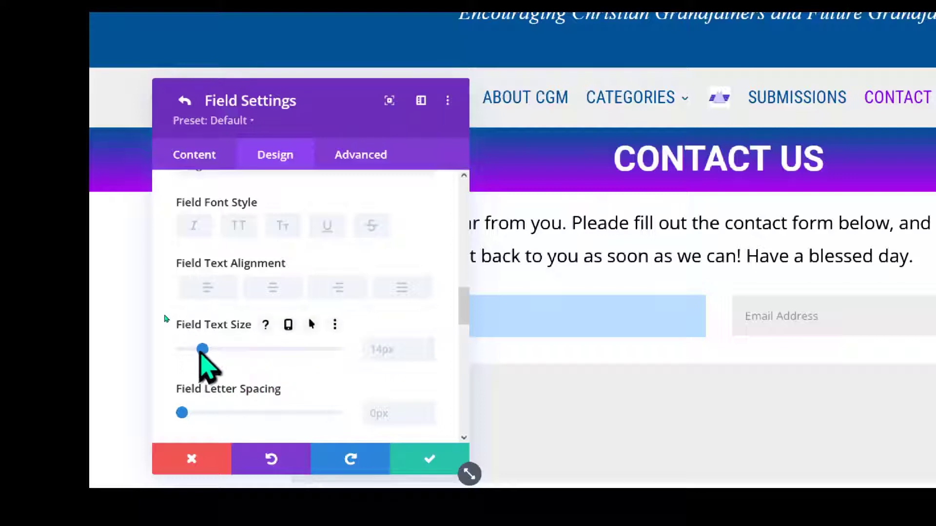
click(396, 349)
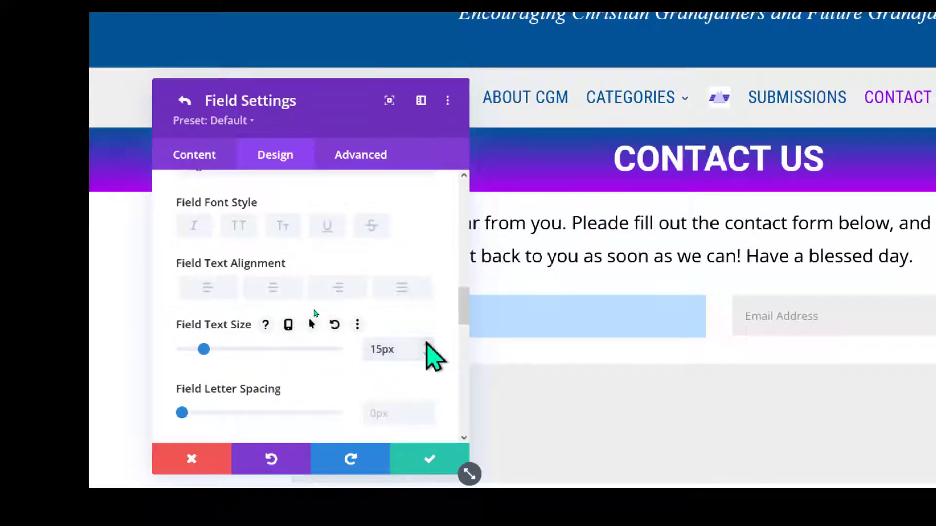
key(Up)
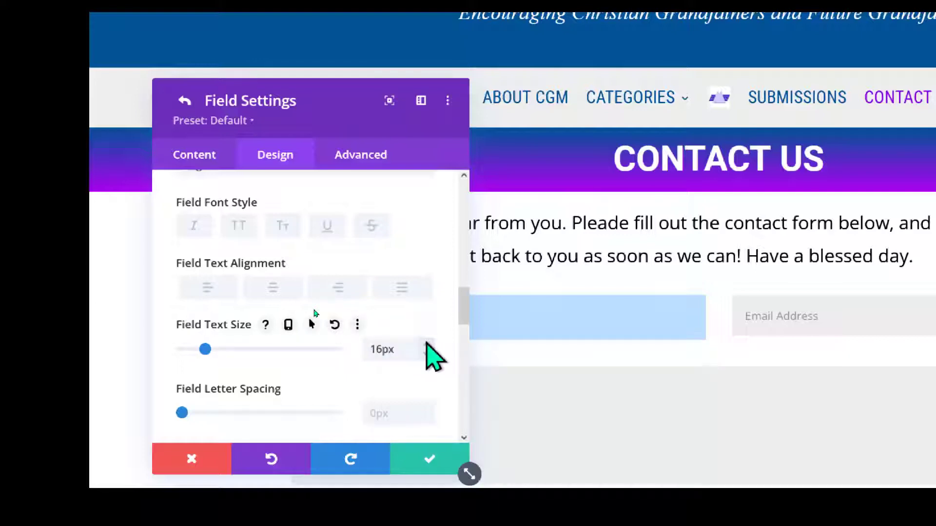
Give the Name field a 1px input border on all sides in the saved dark blue #015396
scroll(243, 327, down, 2)
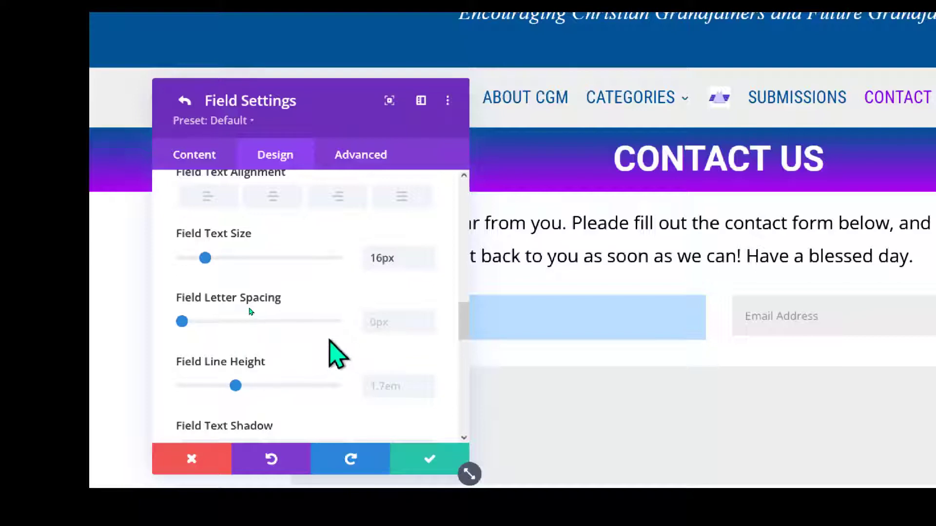
scroll(250, 311, down, 2)
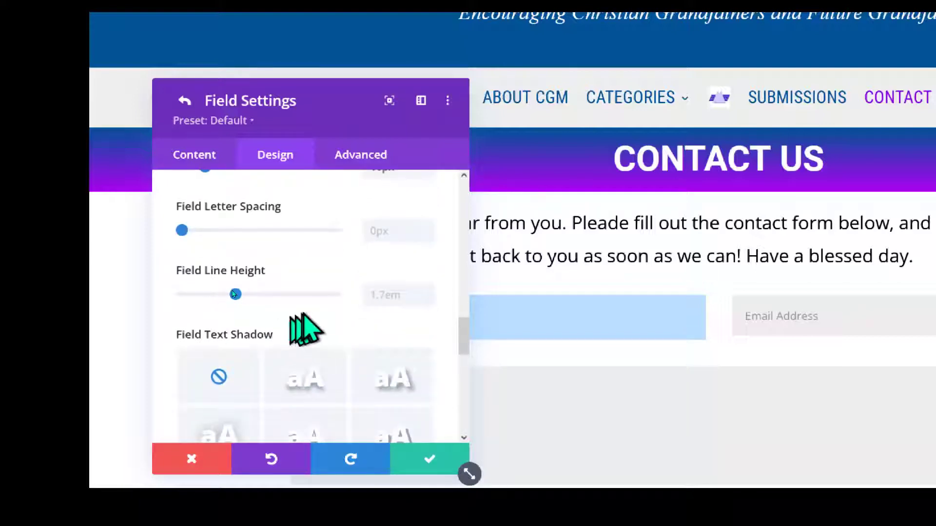
scroll(229, 297, down, 4)
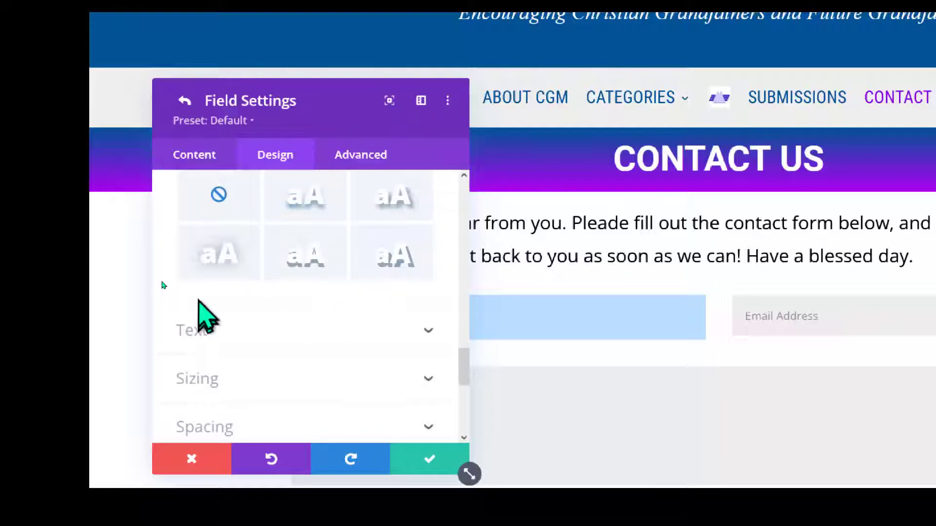
scroll(232, 280, down, 2)
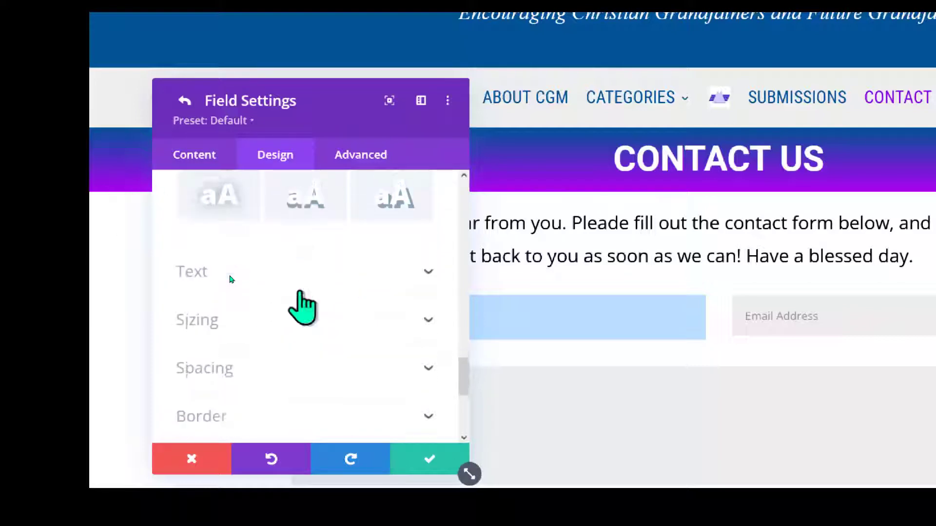
scroll(228, 259, down, 2)
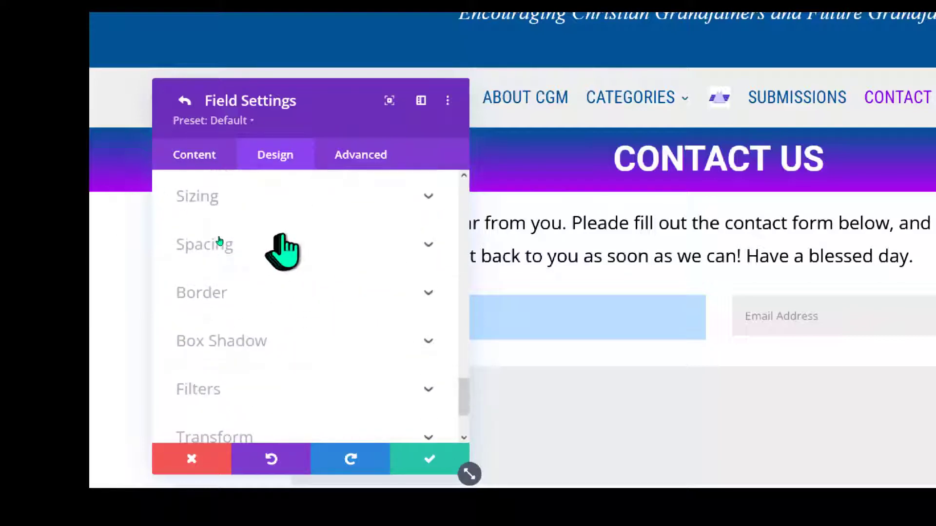
click(315, 283)
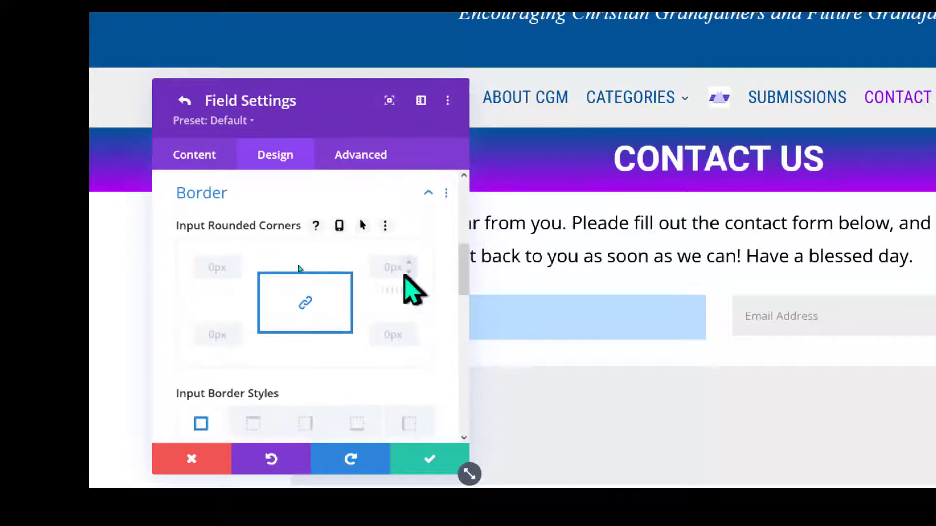
scroll(274, 268, down, 2)
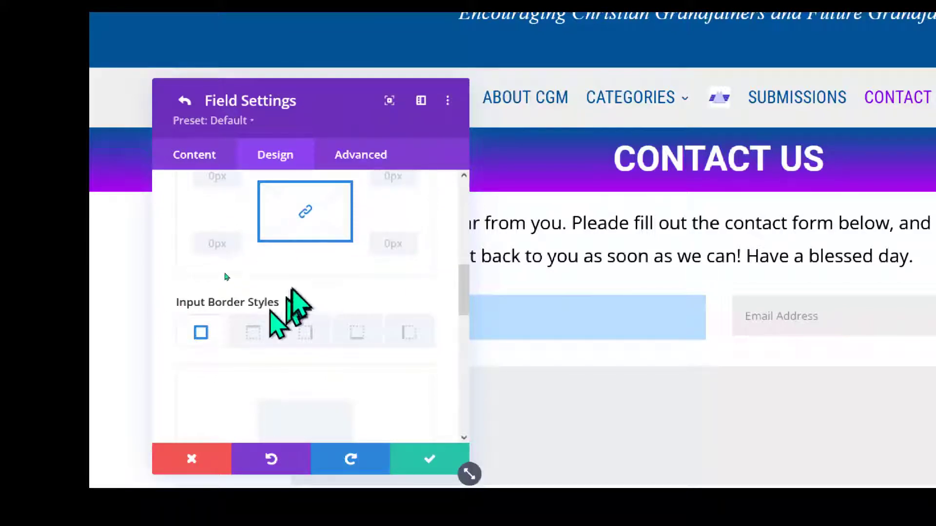
scroll(234, 273, down, 4)
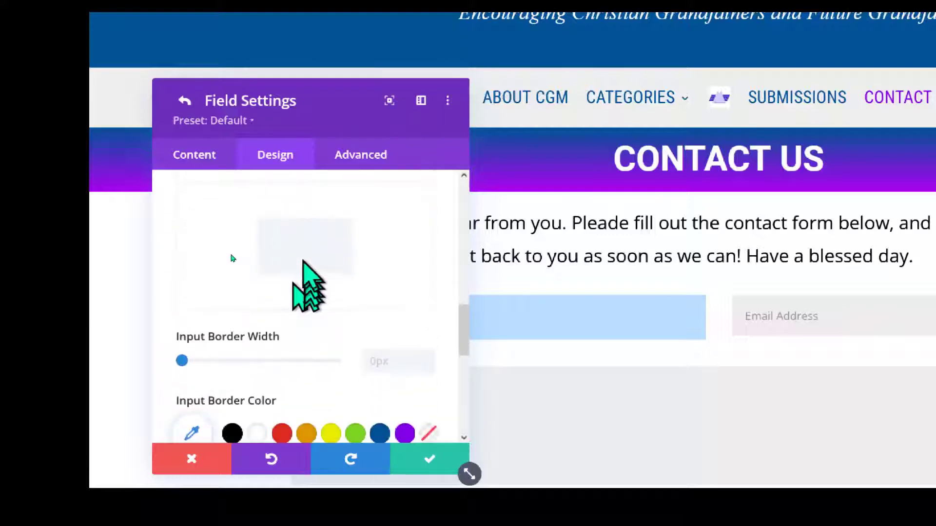
scroll(239, 245, up, 2)
scroll(211, 258, down, 2)
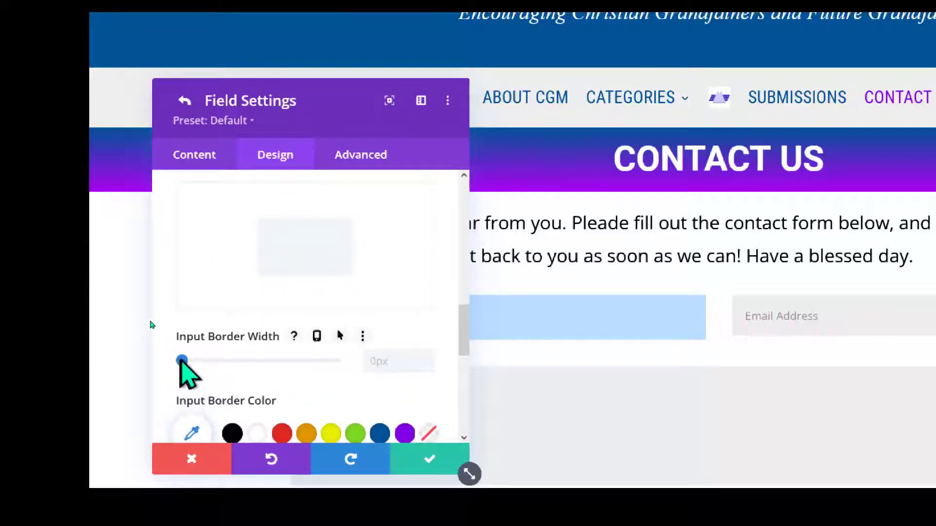
drag(181, 361, 185, 362)
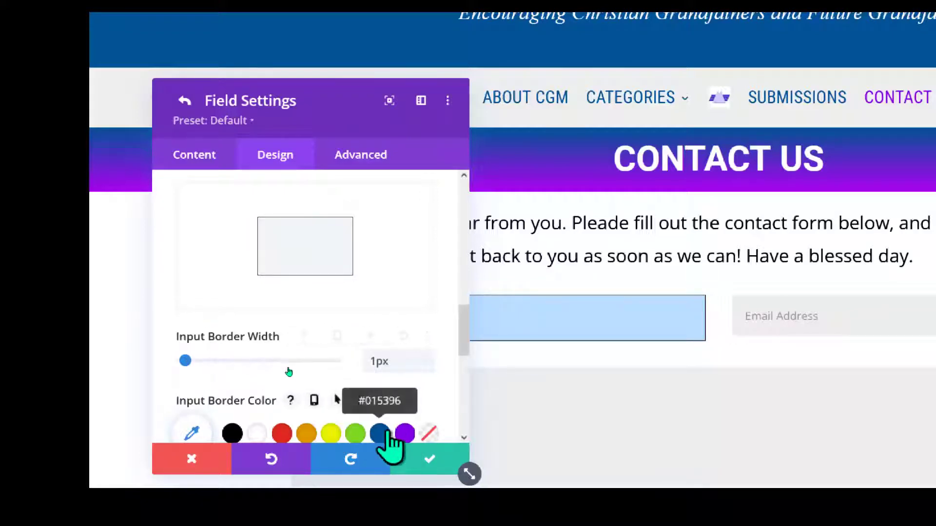
scroll(268, 328, down, 3)
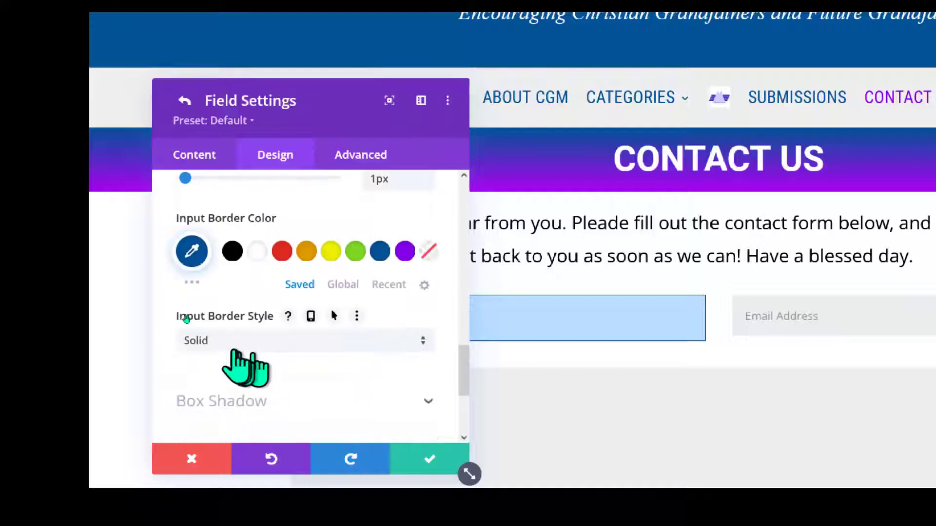
Apply the soft box shadow preset offset to the lower right to the Name field and review its shadow settings
scroll(223, 310, down, 2)
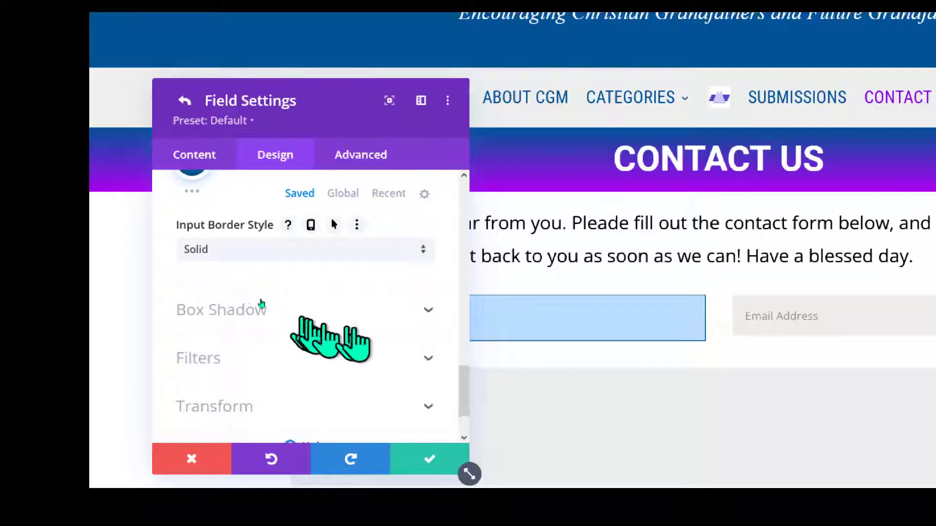
click(315, 292)
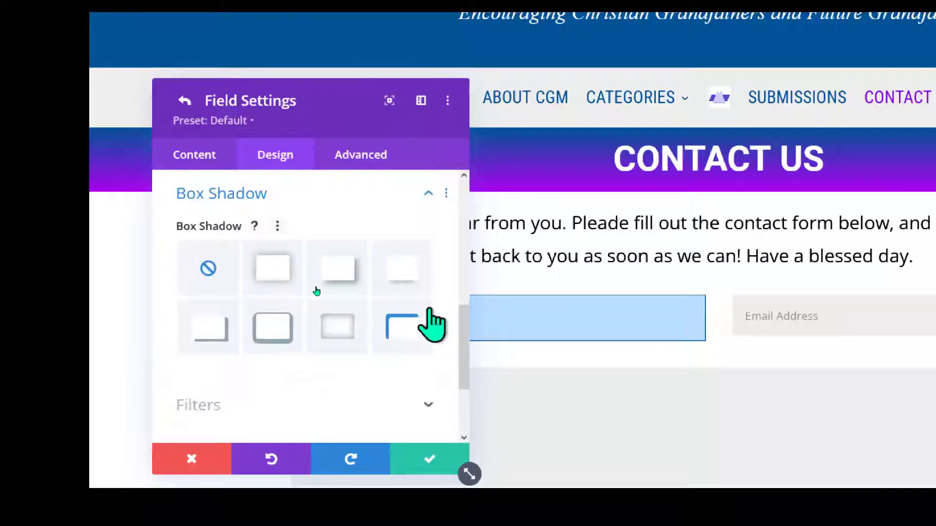
click(341, 278)
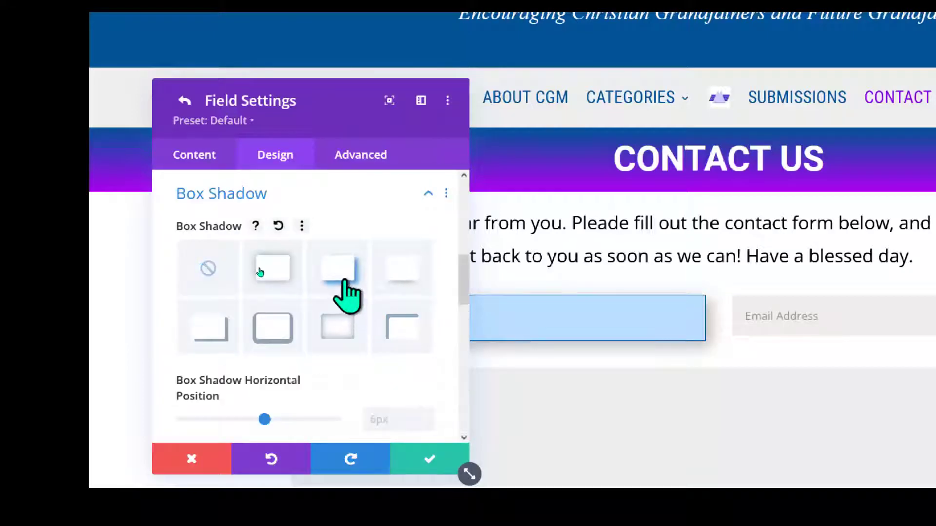
scroll(341, 302, down, 4)
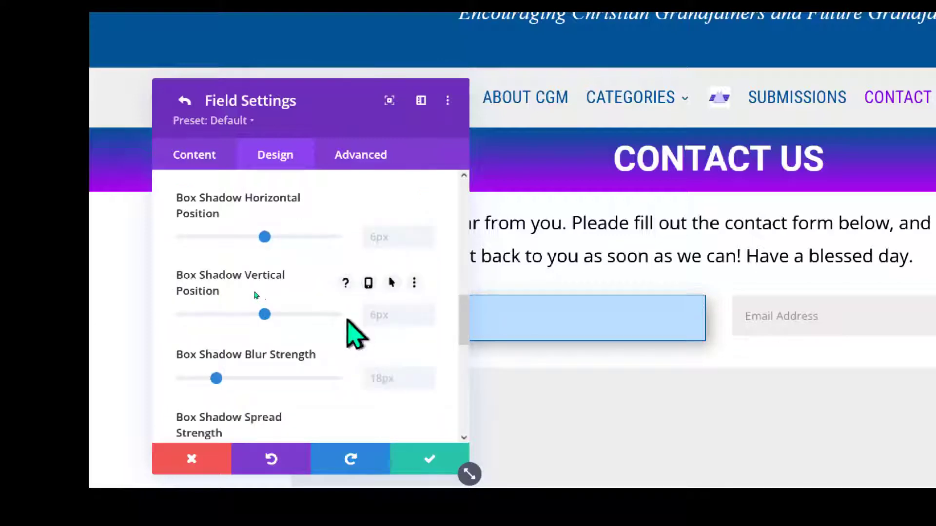
scroll(347, 322, down, 6)
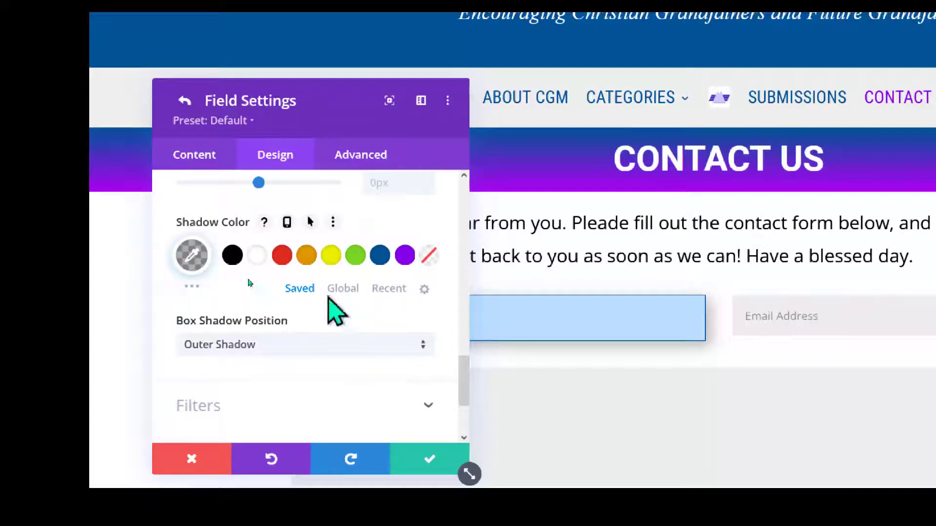
scroll(249, 284, down, 3)
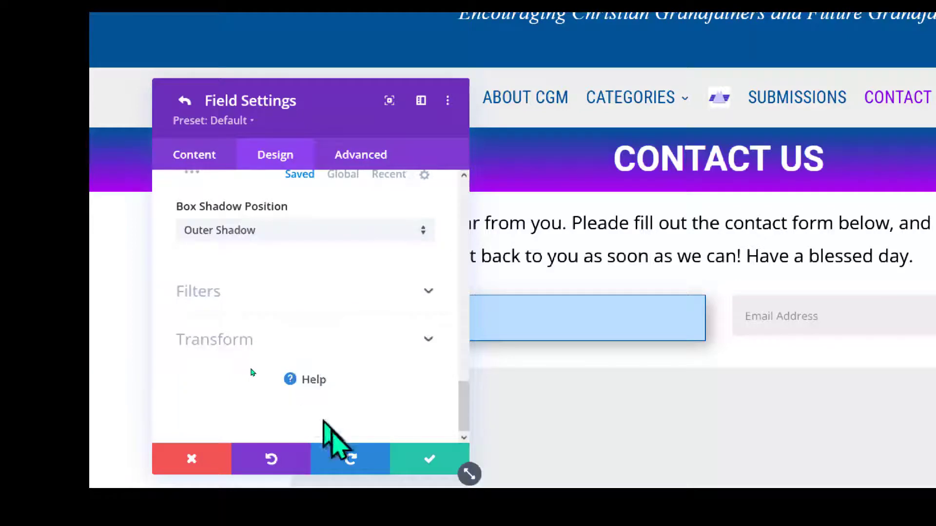
Save the Name field's settings, copy its item styles and paste them onto the Email and Message fields
click(431, 460)
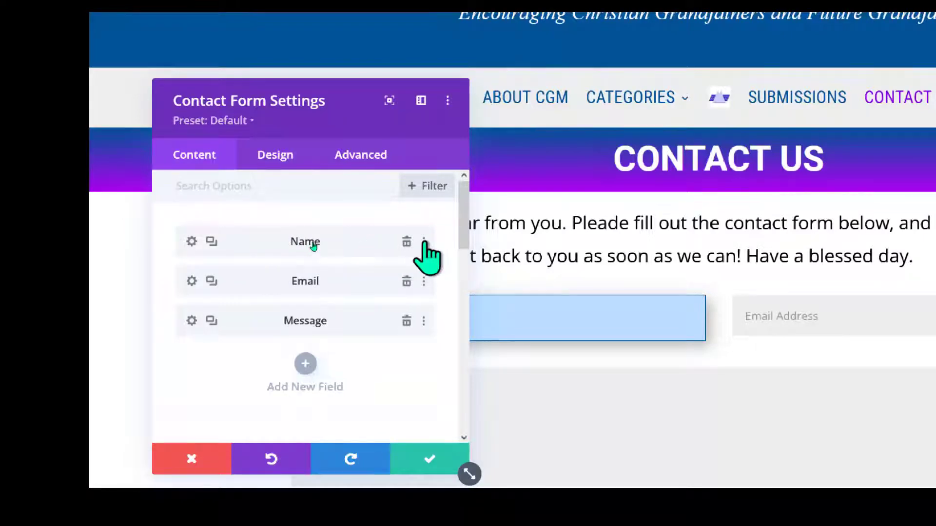
click(423, 242)
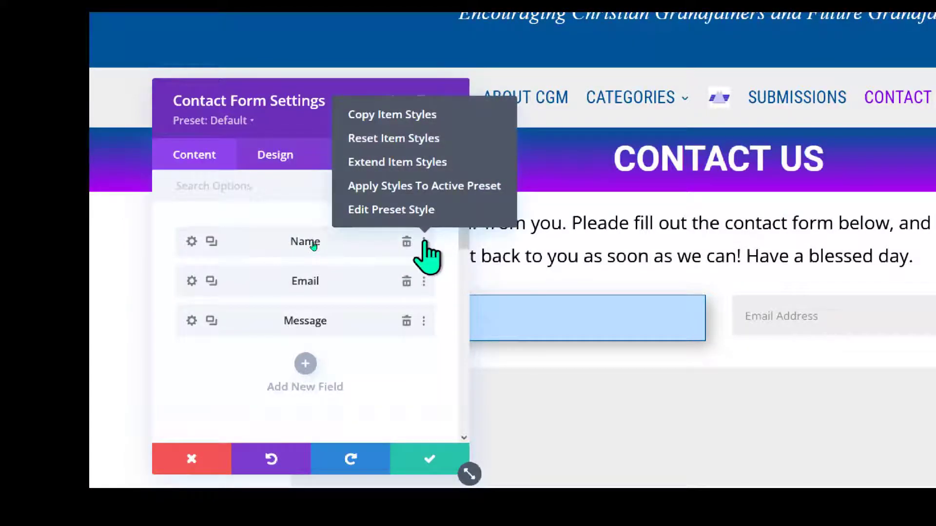
click(377, 119)
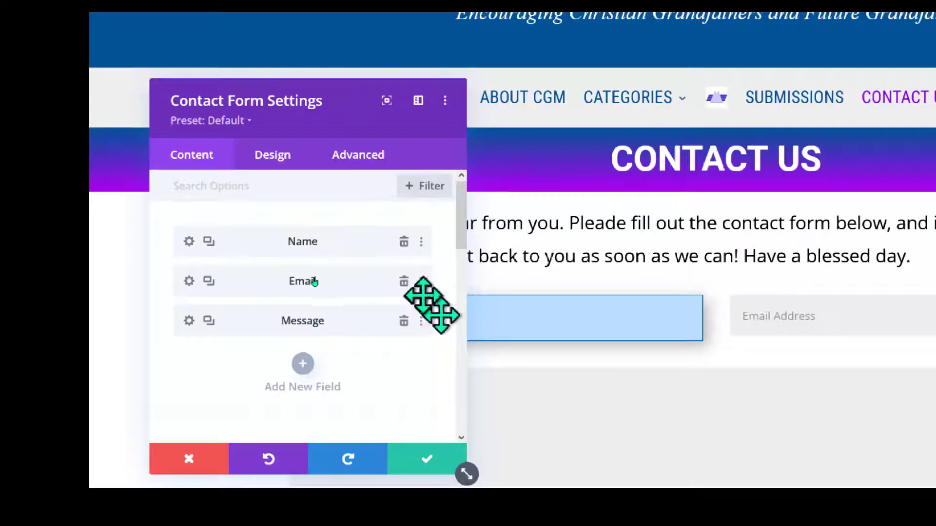
click(421, 282)
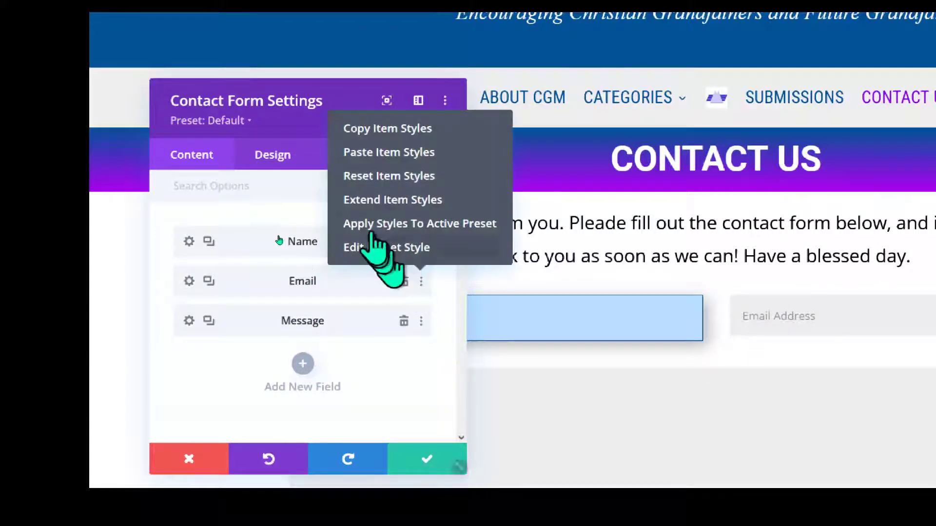
click(384, 153)
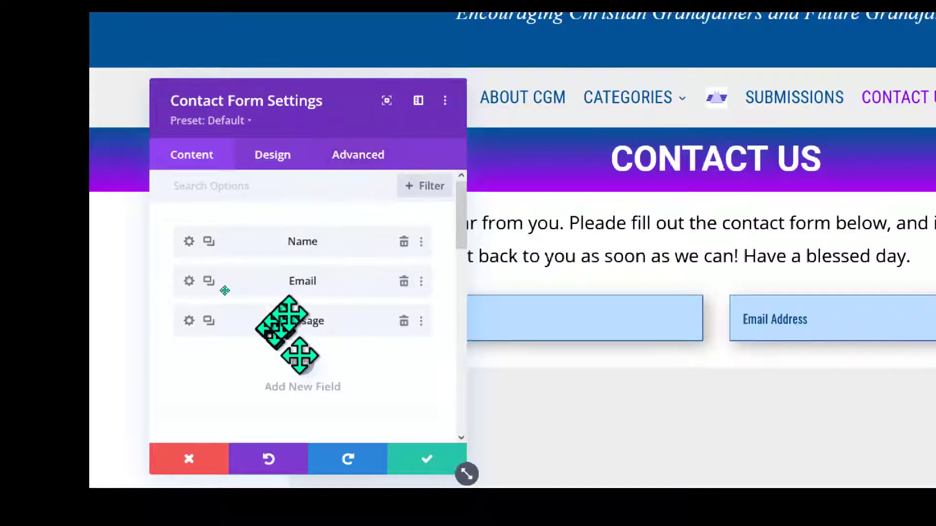
click(421, 321)
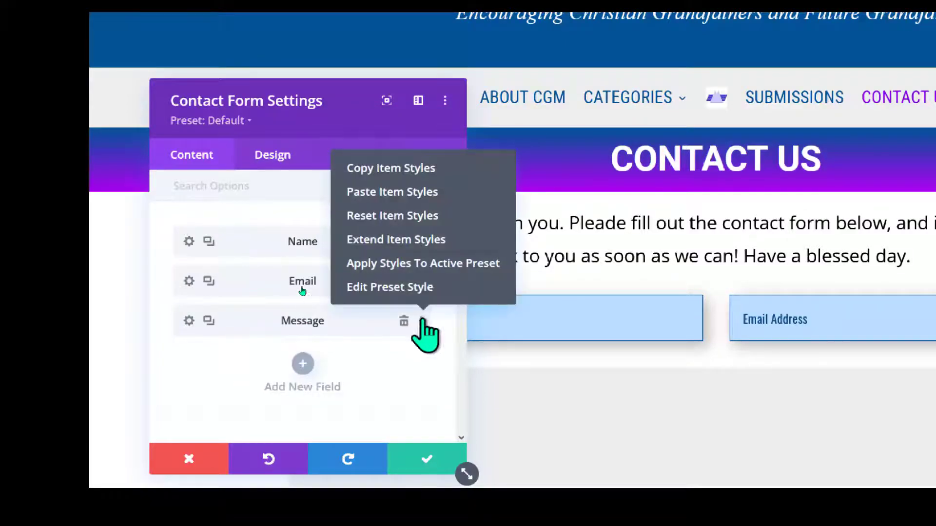
click(382, 191)
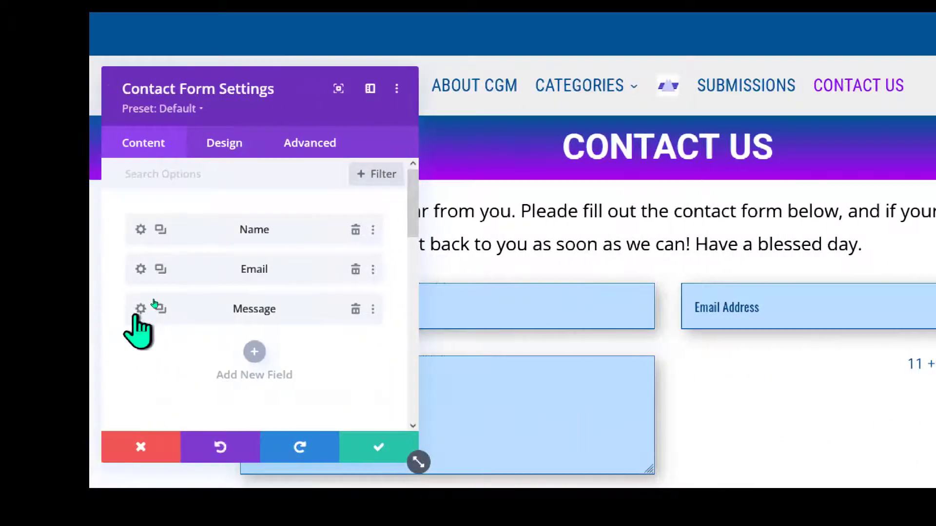
Make the Message field fullwidth in its layout settings and save the field
click(140, 309)
click(227, 144)
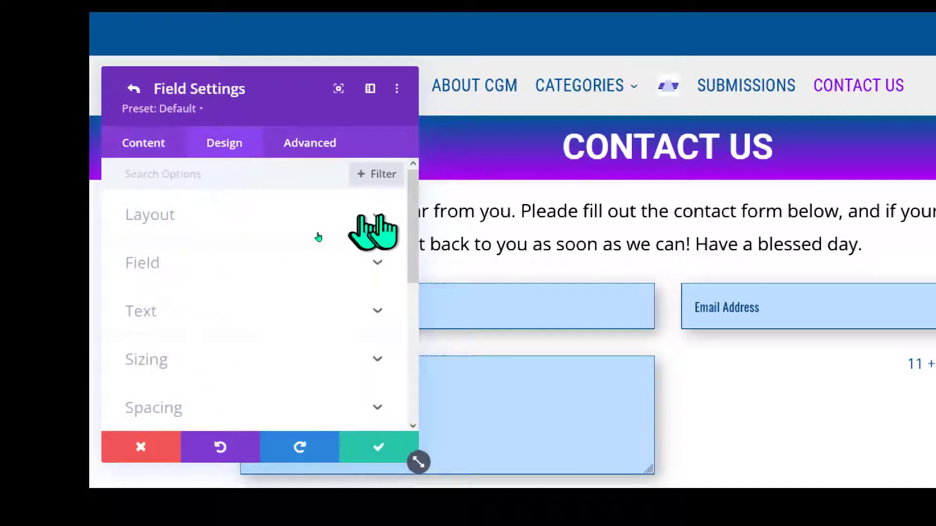
click(380, 215)
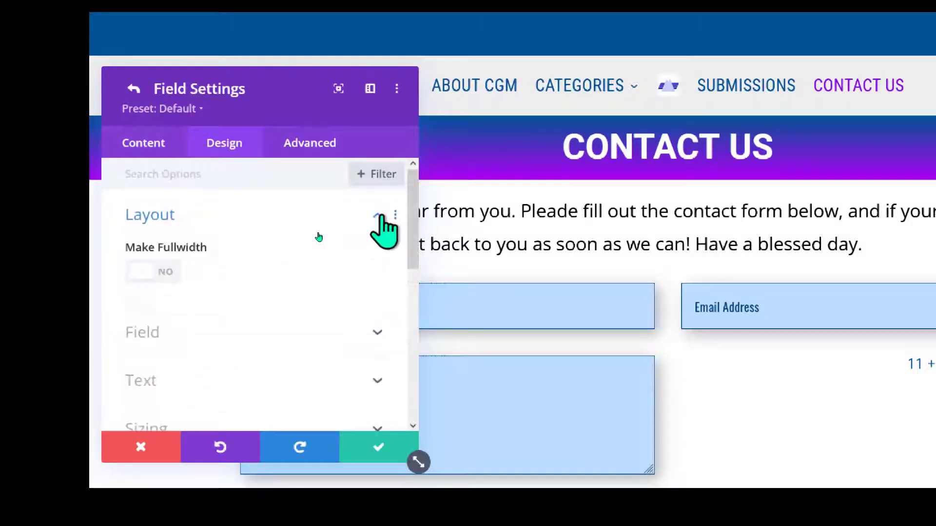
click(155, 275)
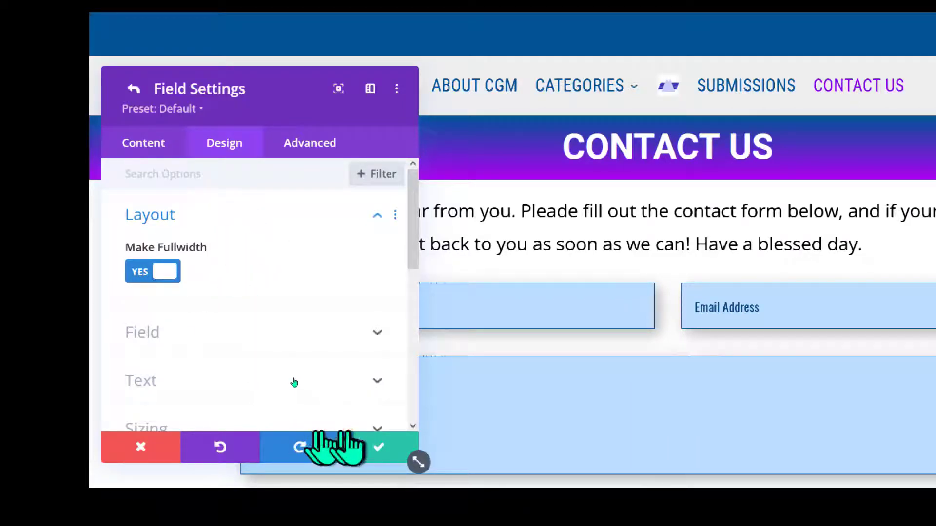
click(379, 448)
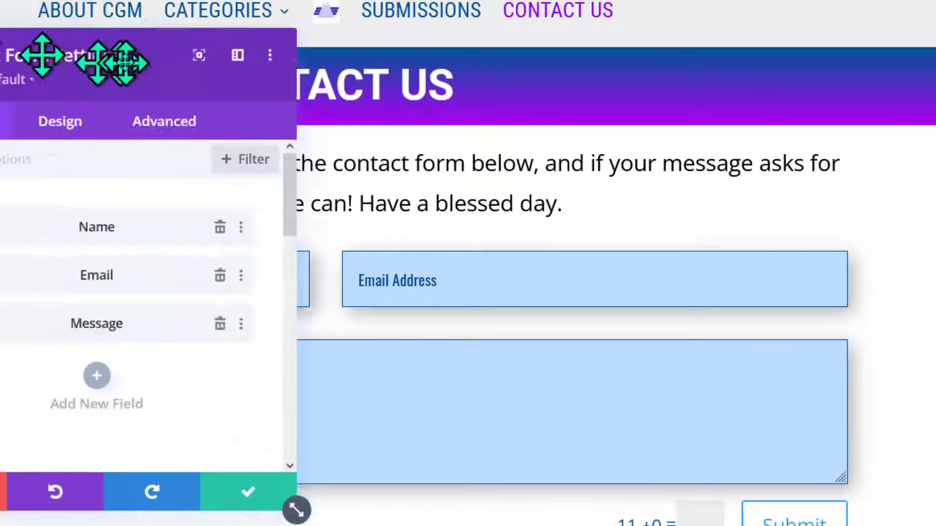
Enter a thank-you success message for the form containing "you for your message. We have received it and are processing it now."
drag(124, 63, 282, 78)
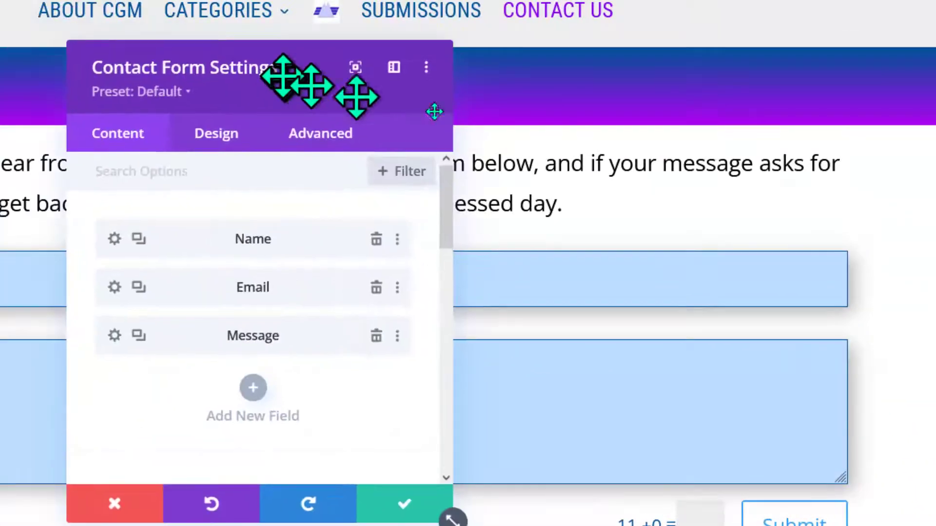
scroll(600, 197, down, 2)
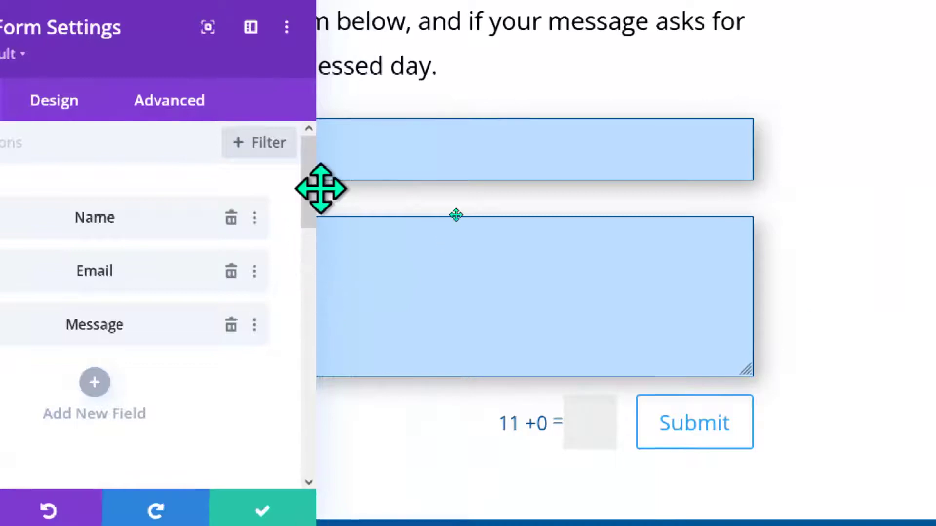
drag(379, 203, 380, 292)
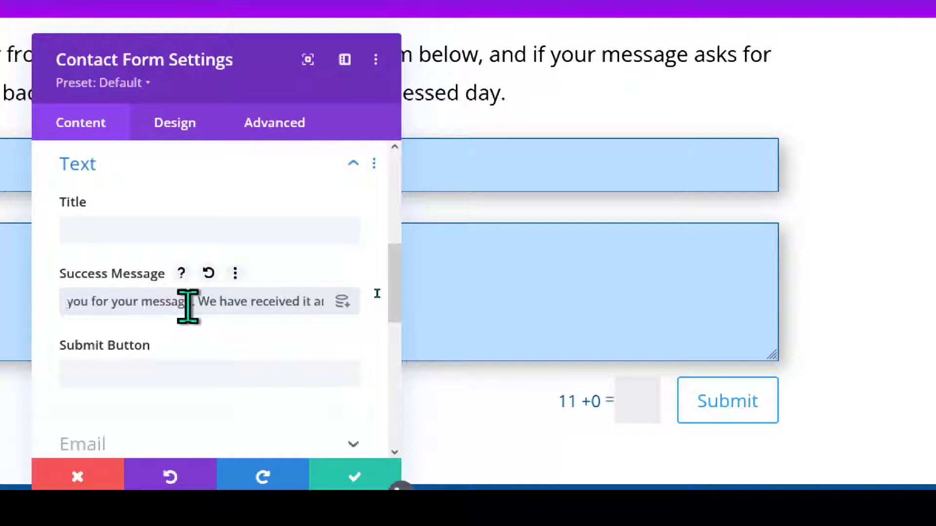
text(proces)
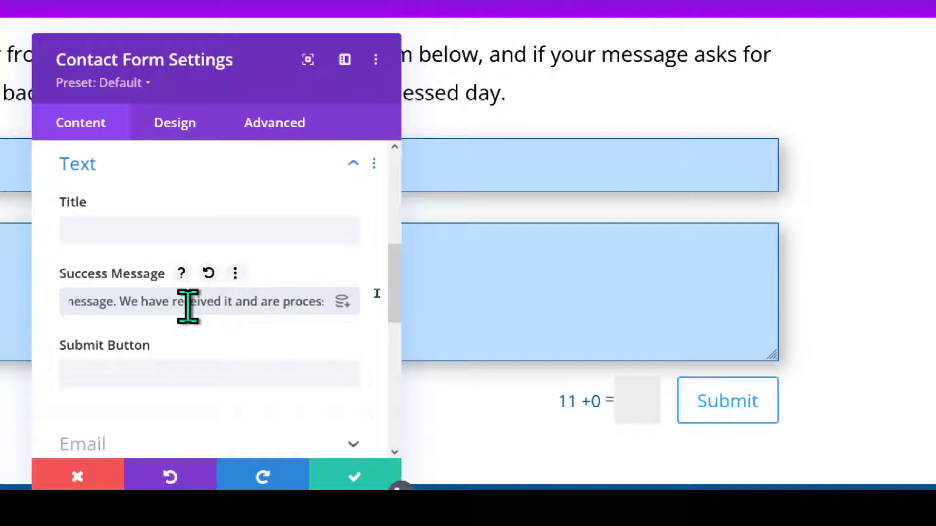
text(sing it r)
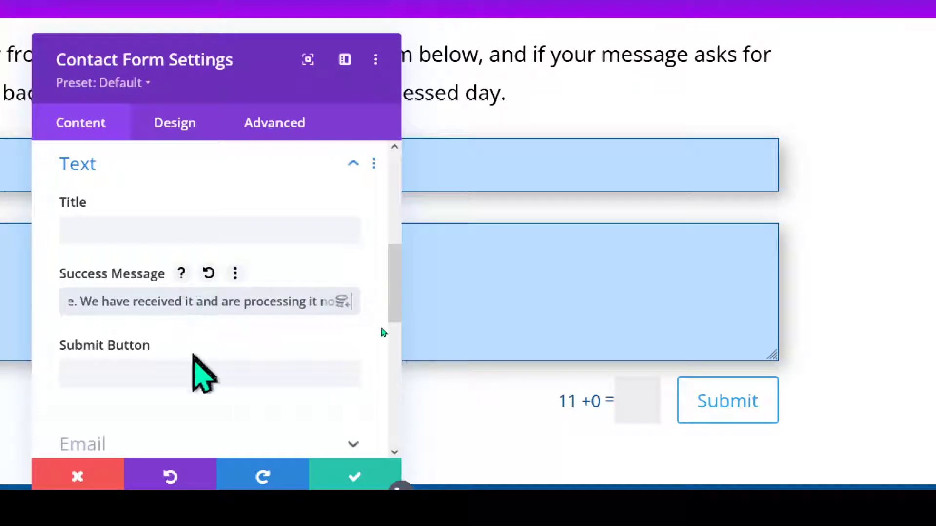
Set the contact form's submit button text to "Send"
scroll(174, 282, down, 4)
scroll(152, 282, up, 2)
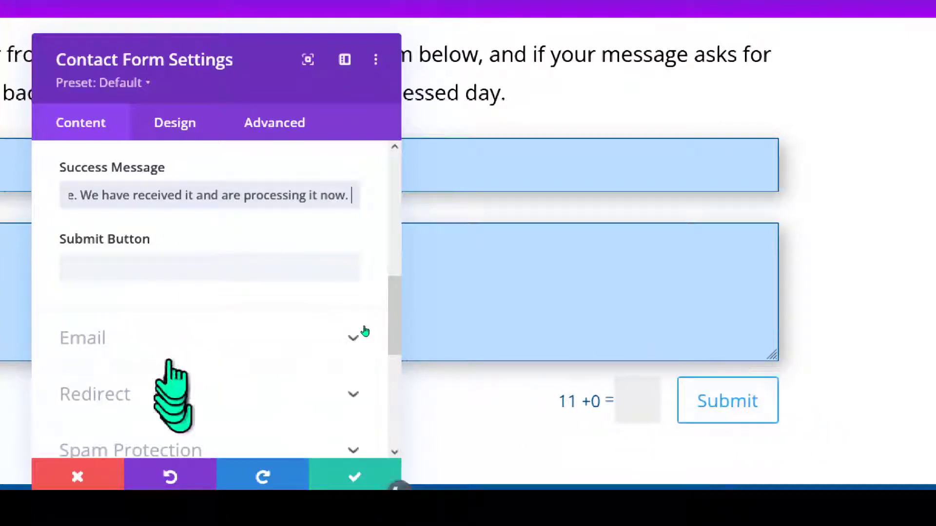
click(146, 269)
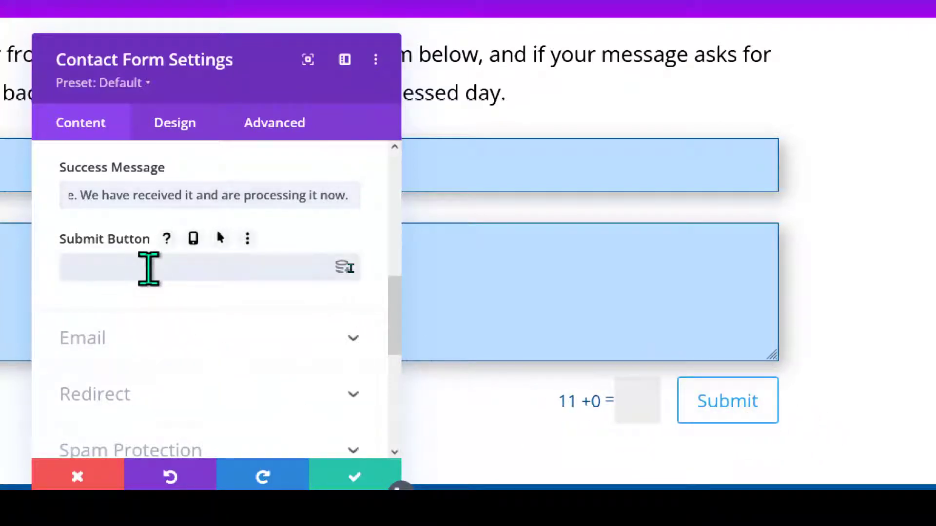
text(Send)
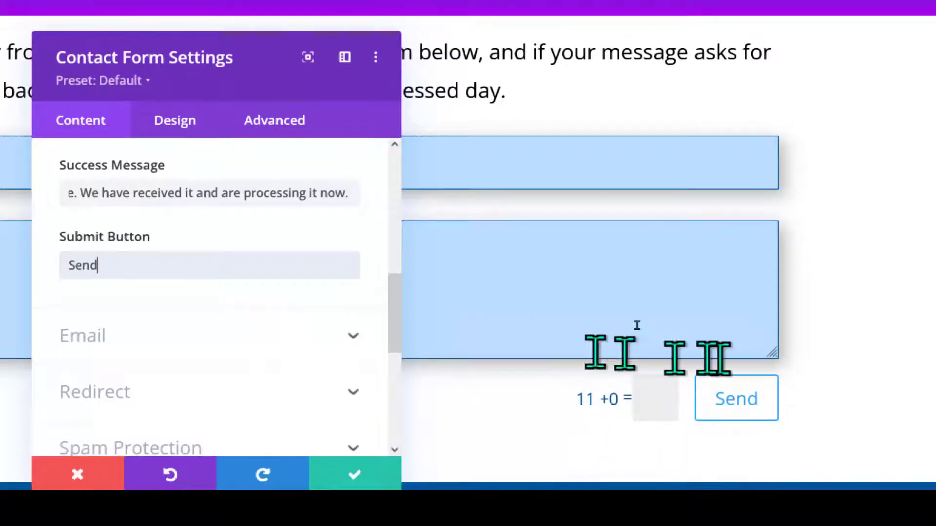
Enter the recipient's email address in the contact form's email settings
scroll(396, 295, down, 2)
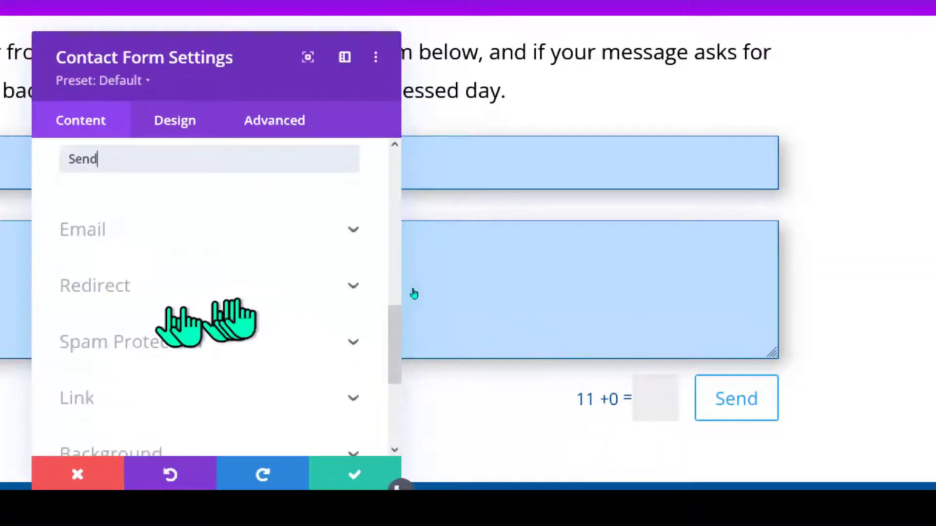
click(352, 229)
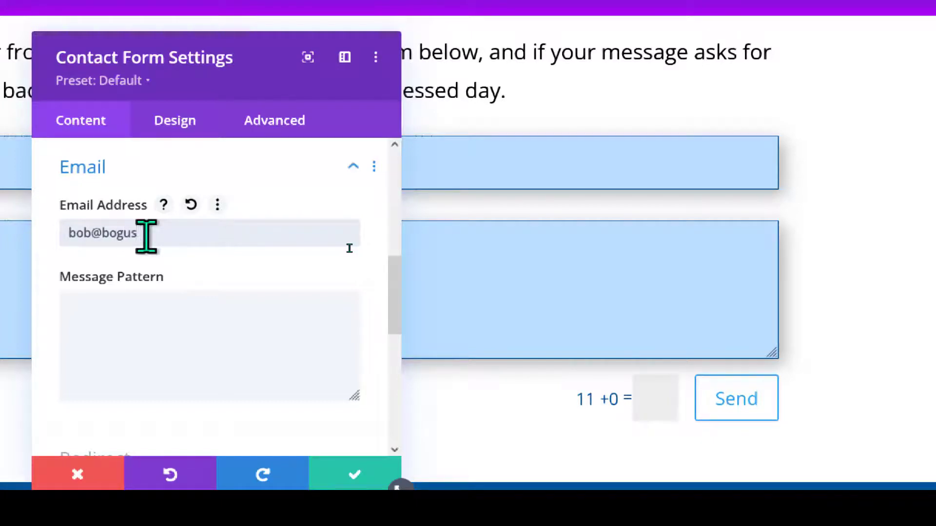
text(t)
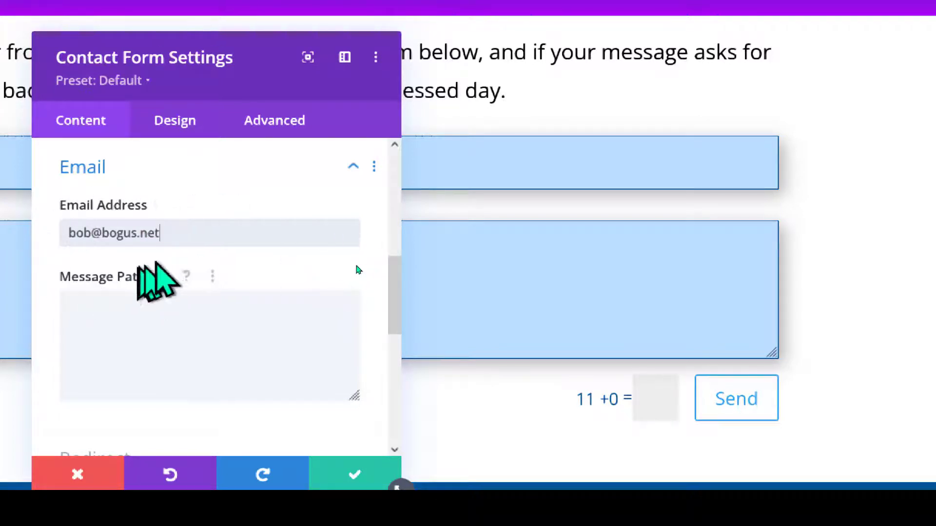
Review the form's spam protection and link options and save the contact form settings
scroll(381, 273, down, 5)
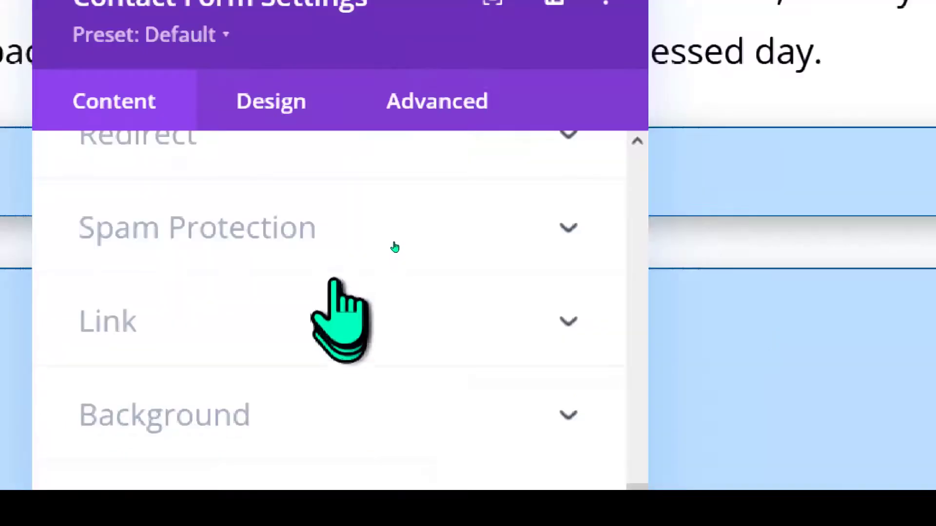
click(490, 224)
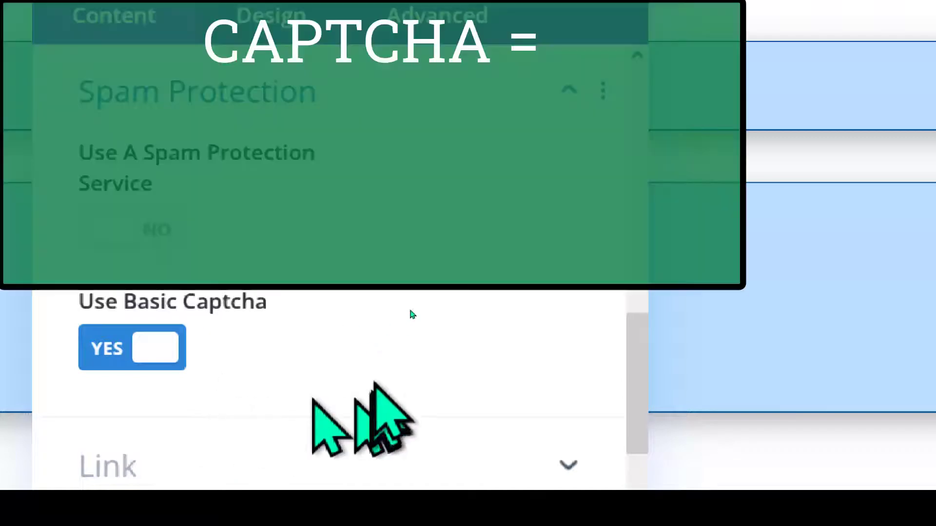
mouse_move(333, 294)
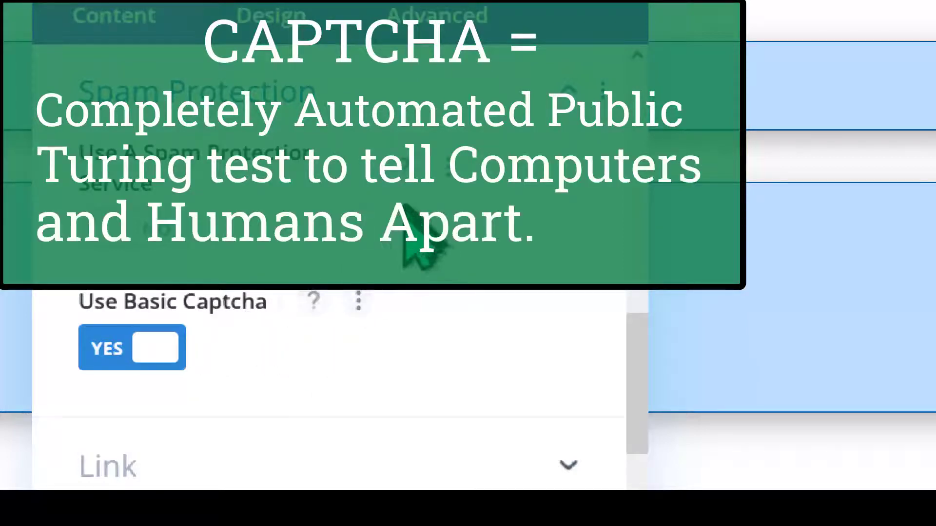
scroll(390, 263, down, 3)
scroll(402, 250, down, 2)
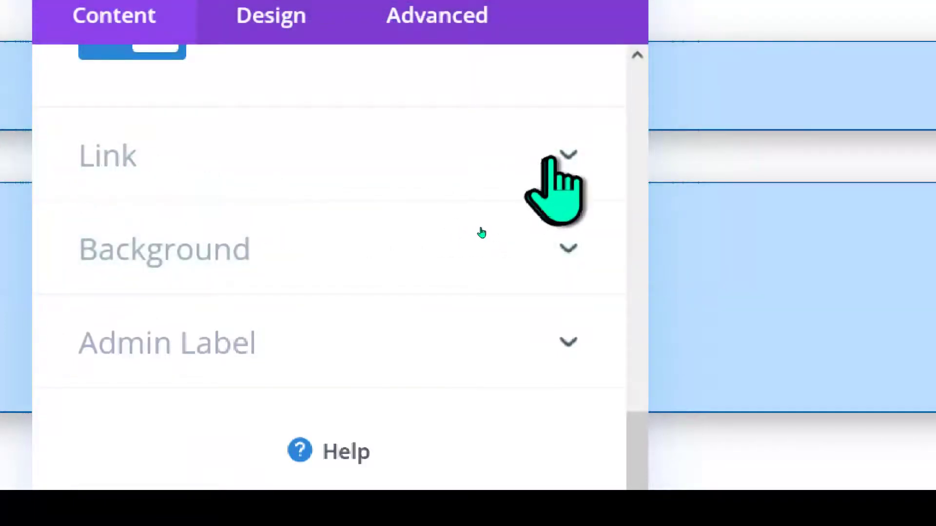
click(567, 155)
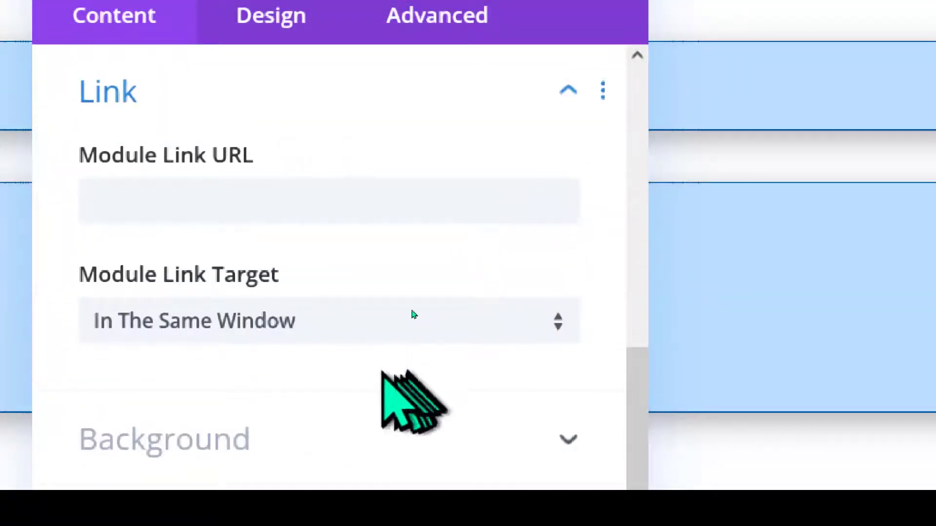
click(568, 90)
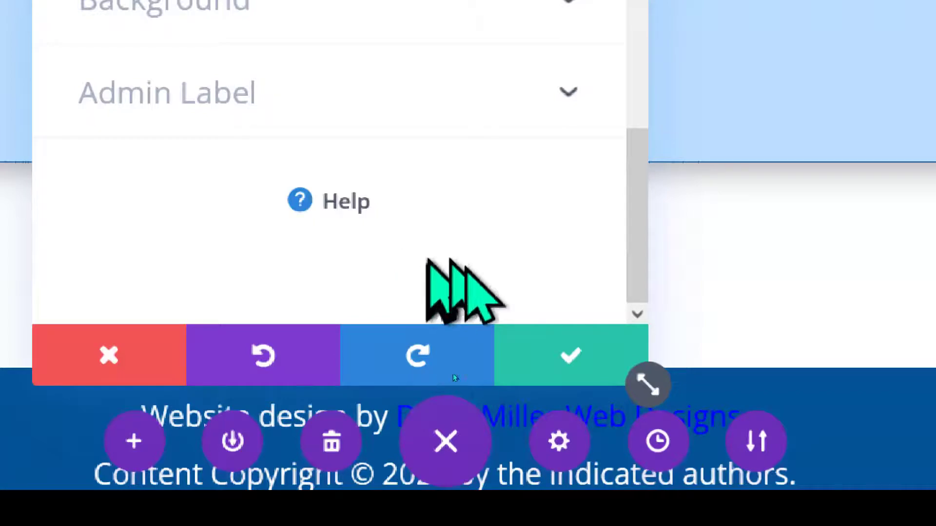
click(568, 360)
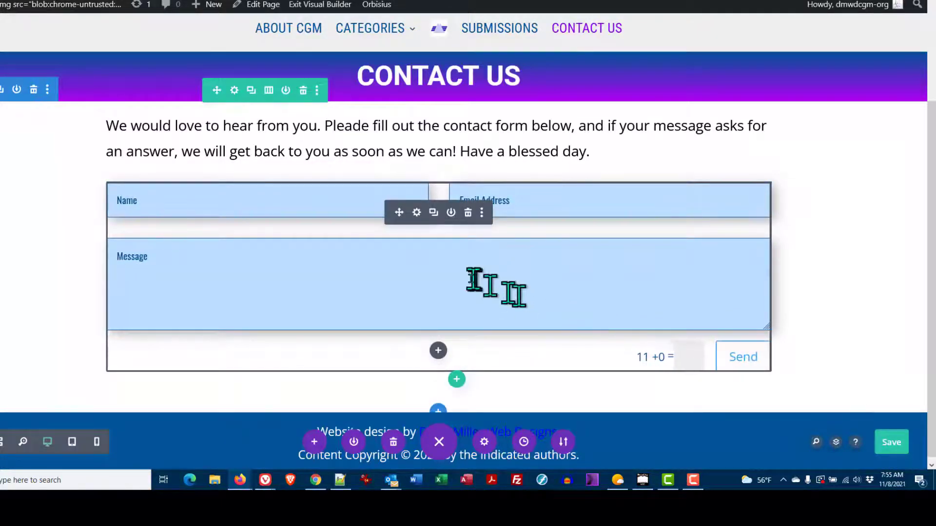
Reopen the contact form's settings and enable custom styles for its Send button
click(416, 213)
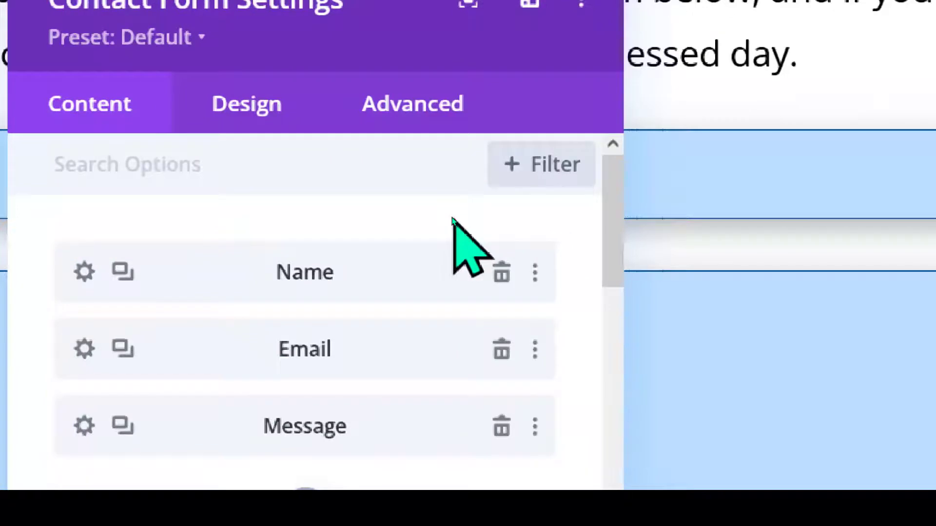
click(247, 109)
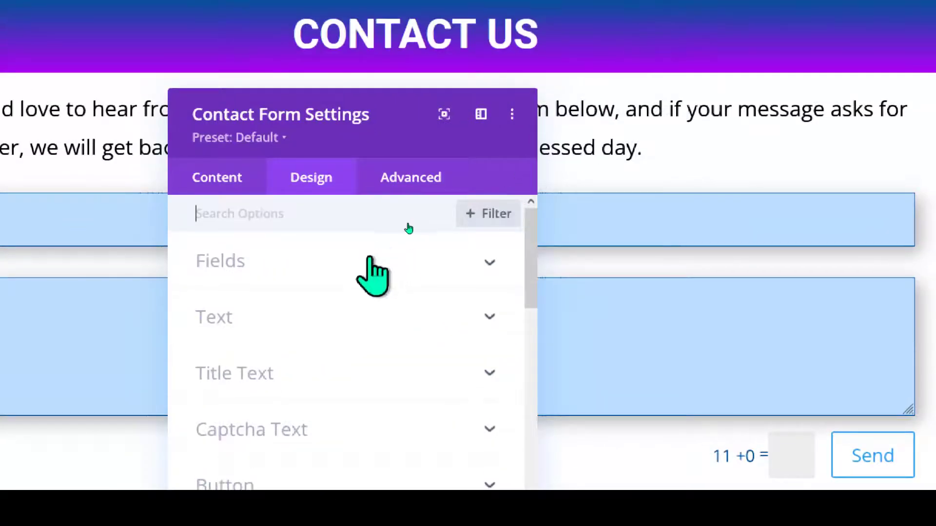
scroll(423, 248, down, 2)
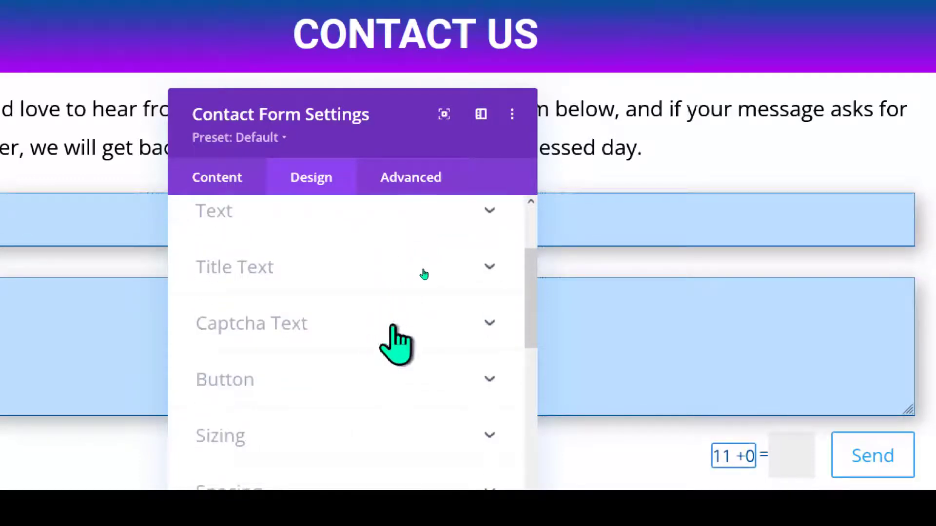
click(489, 379)
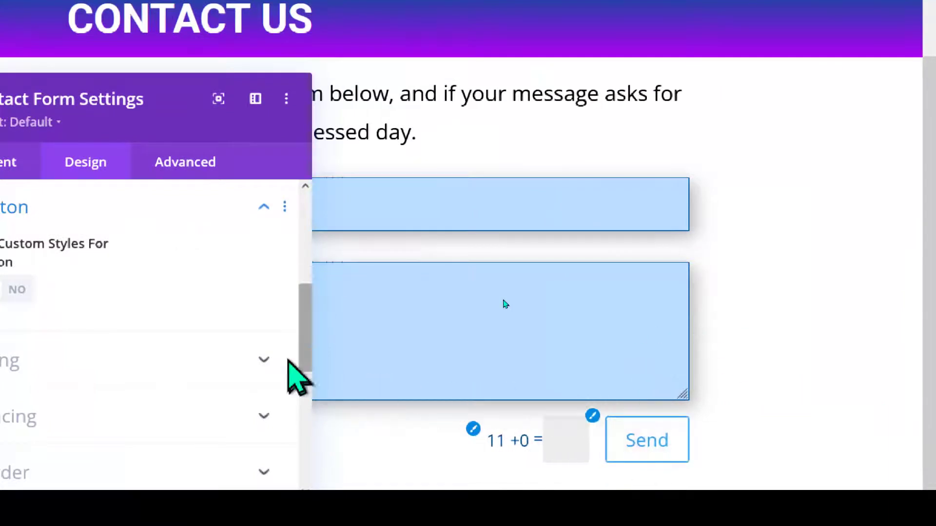
click(32, 289)
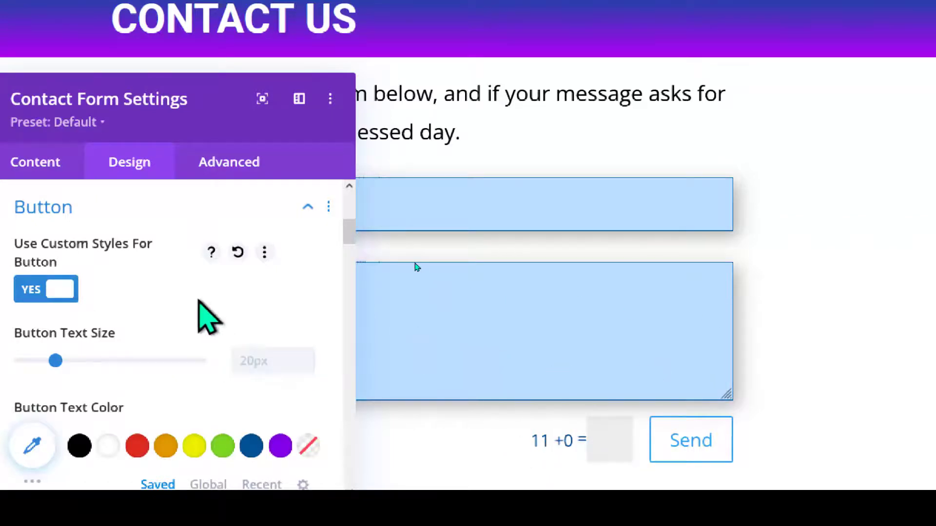
scroll(199, 261, down, 2)
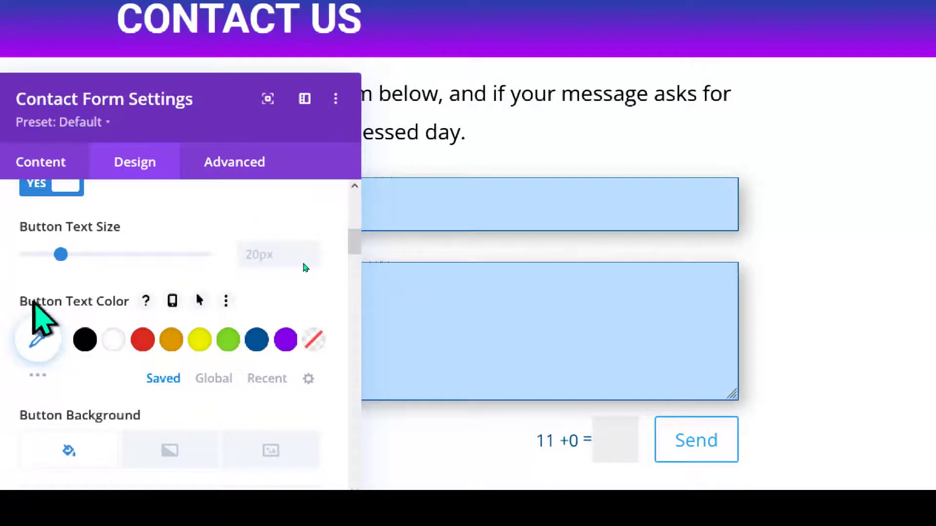
Set the Send button's text color to white (#ffffff) and its background color to dark blue (#015396)
click(114, 341)
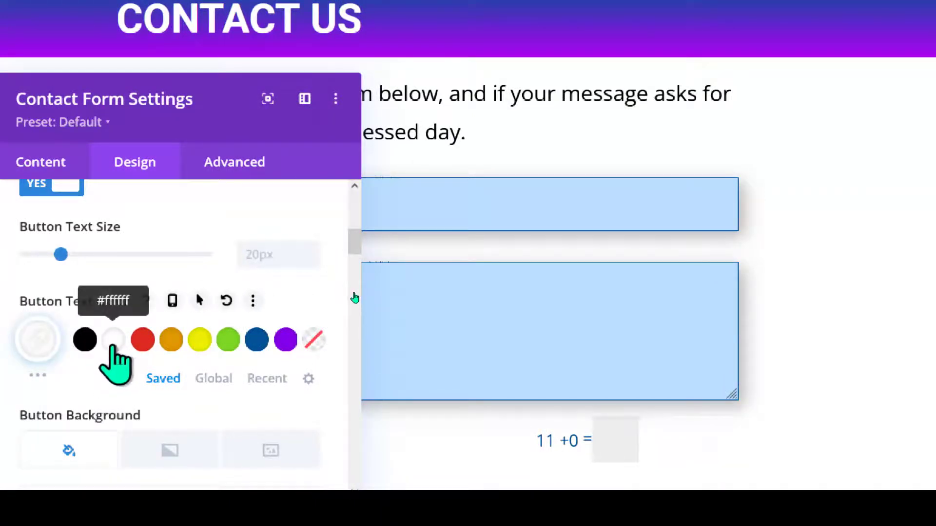
scroll(173, 297, down, 3)
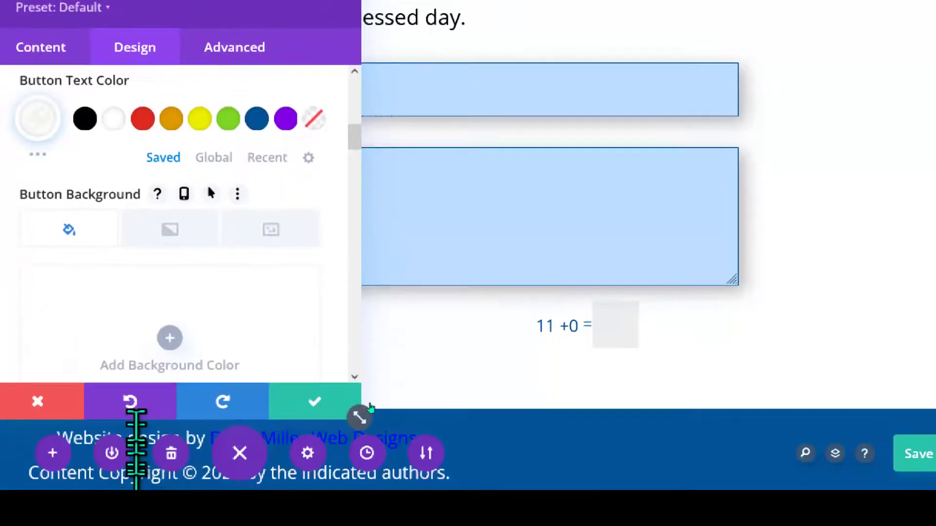
click(170, 453)
scroll(165, 326, down, 4)
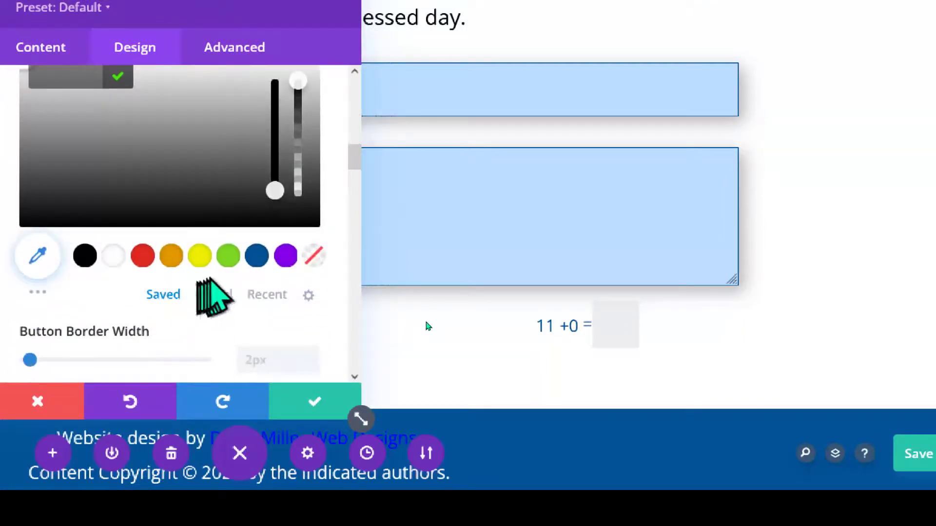
click(257, 259)
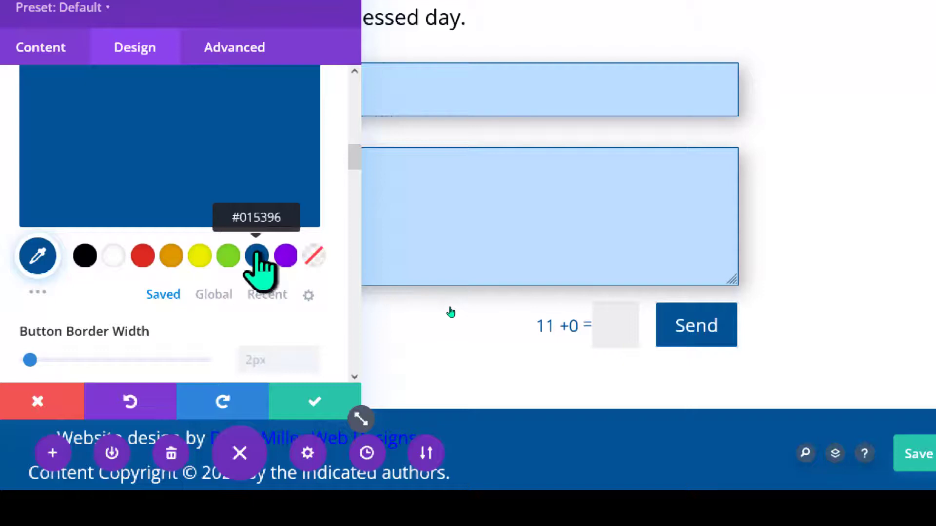
Give the Send button a 7px red (#e02b20) border with a 20px border radius
scroll(220, 229, down, 3)
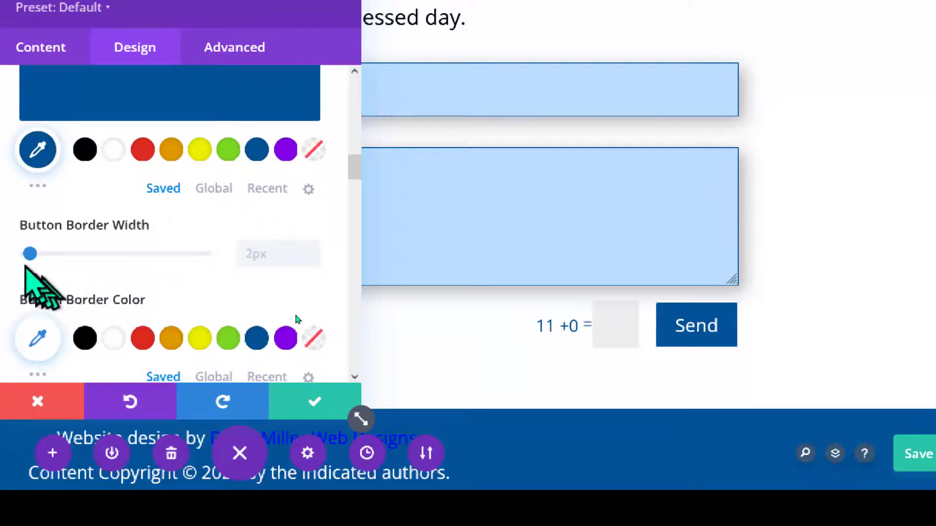
drag(29, 253, 44, 254)
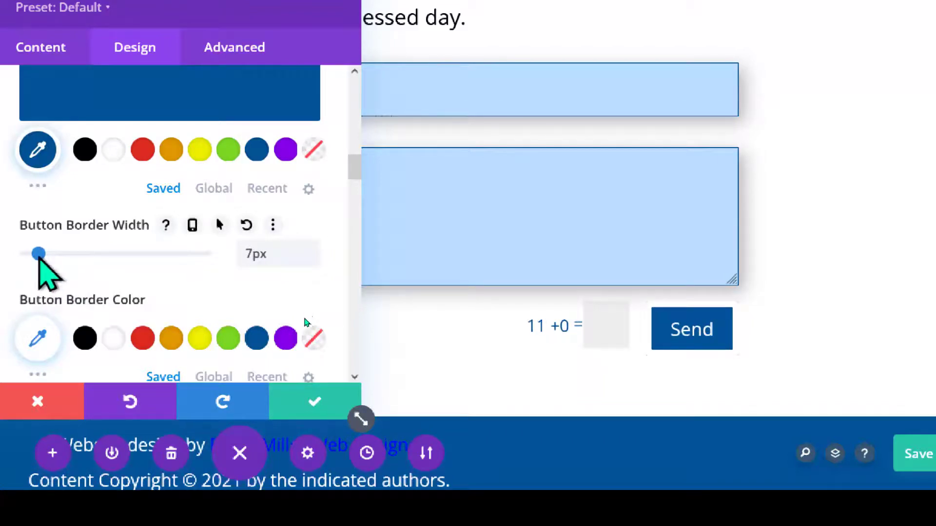
click(200, 340)
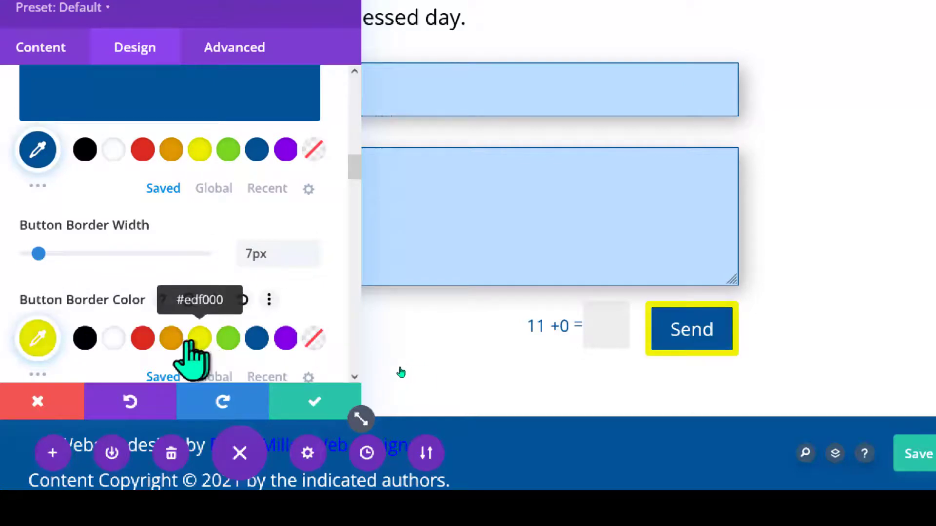
click(143, 342)
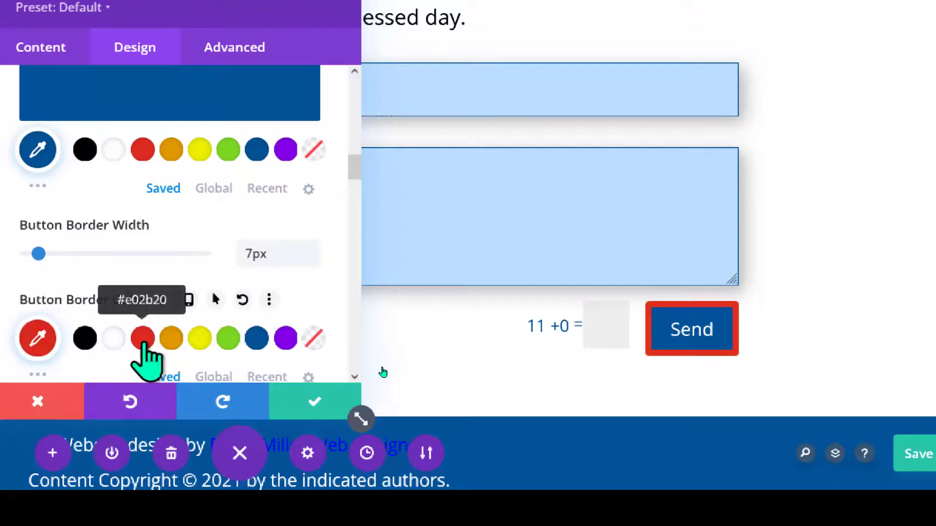
scroll(195, 232, up, 2)
scroll(190, 229, down, 2)
scroll(186, 229, down, 4)
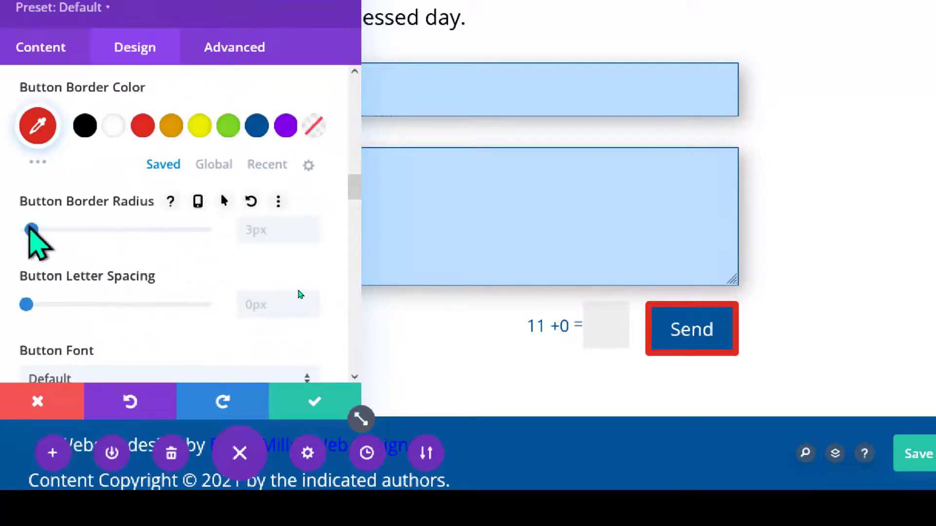
drag(39, 230, 69, 230)
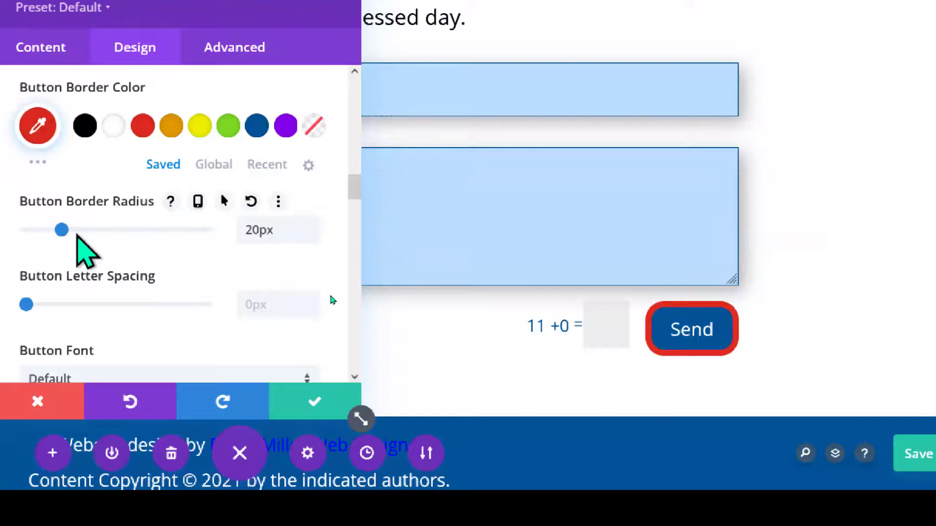
Change the Send button's border color to light blue with the hex code #badeff
scroll(358, 273, up, 2)
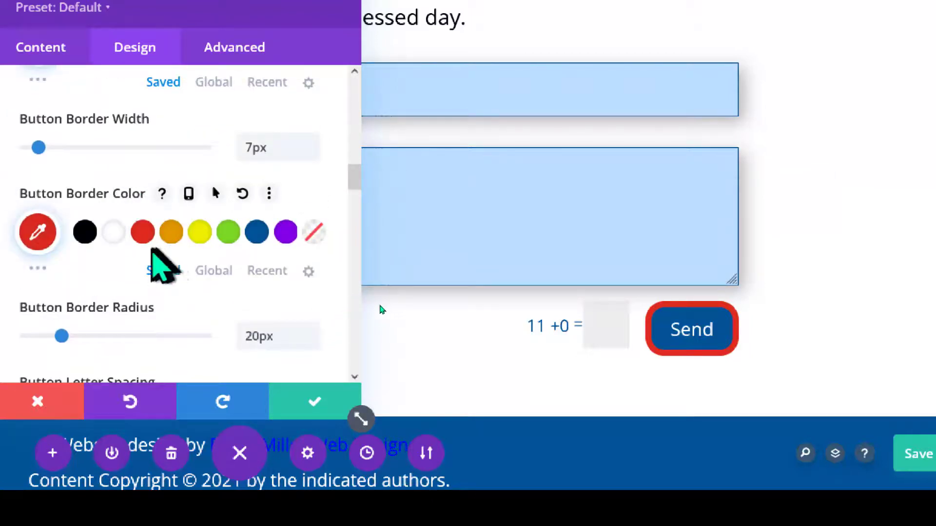
click(257, 232)
click(38, 232)
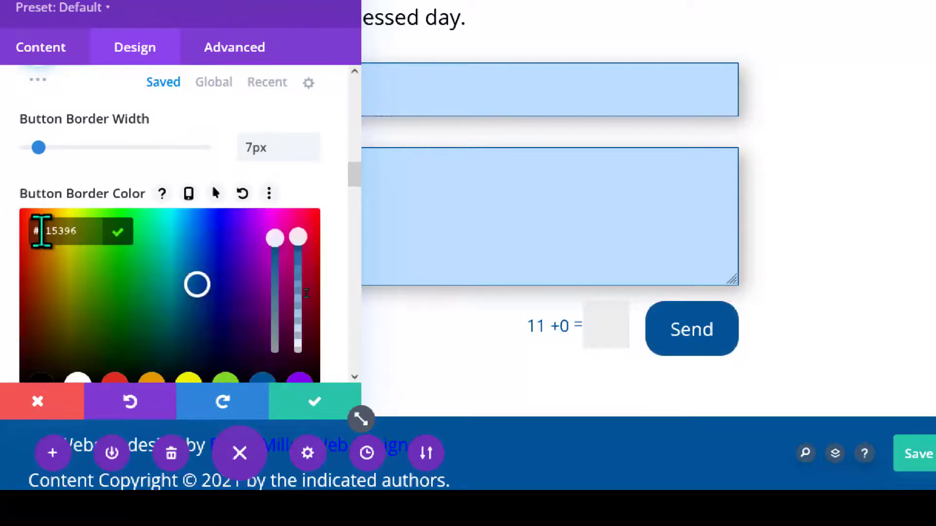
scroll(82, 234, down, 4)
scroll(89, 238, up, 5)
click(192, 128)
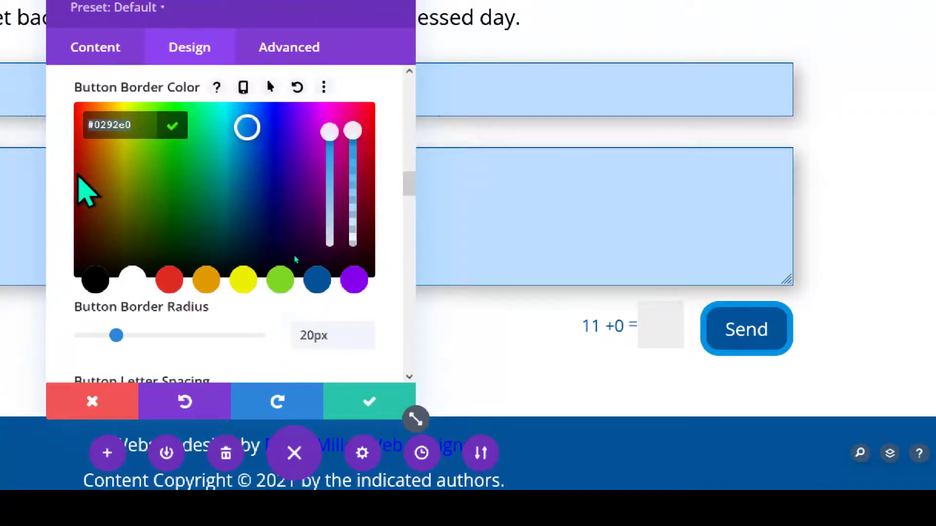
text(#badeff)
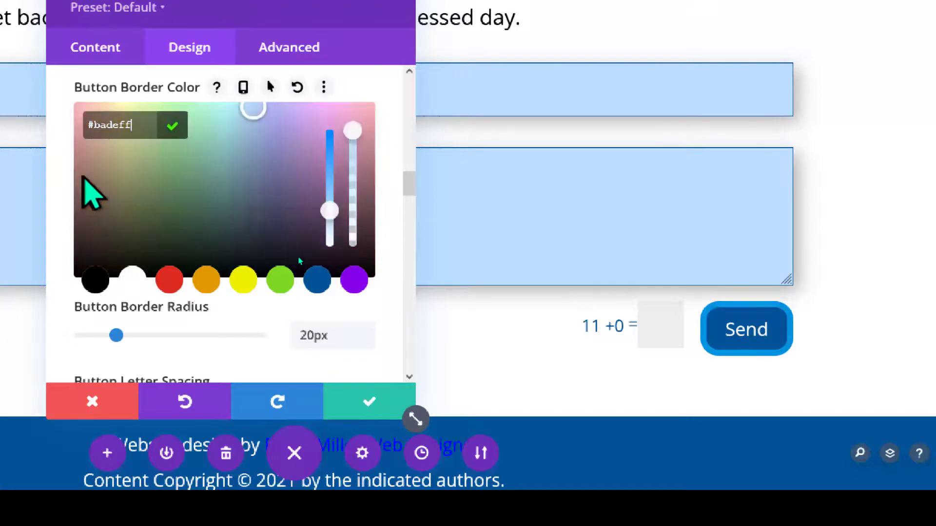
click(172, 127)
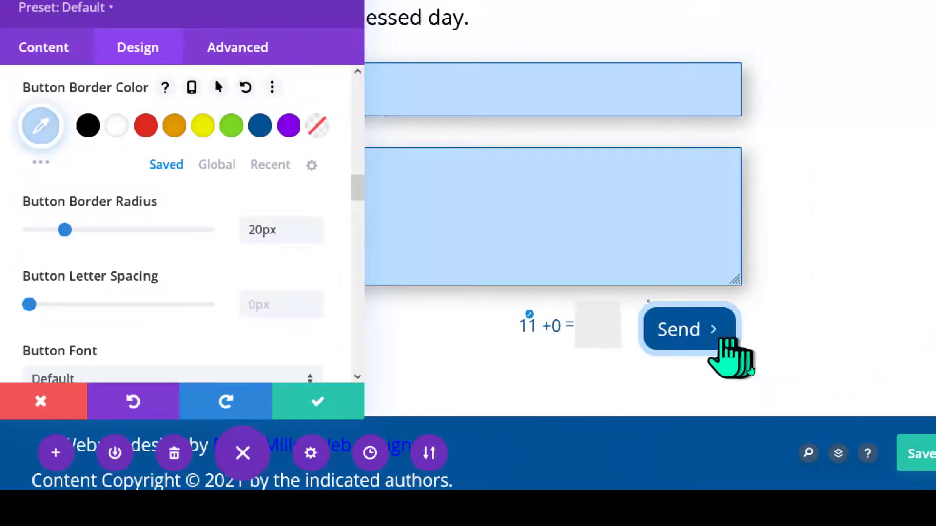
Apply the soft box shadow offset to the lower right to the Send button, keeping the preset shadow values
scroll(358, 201, down, 15)
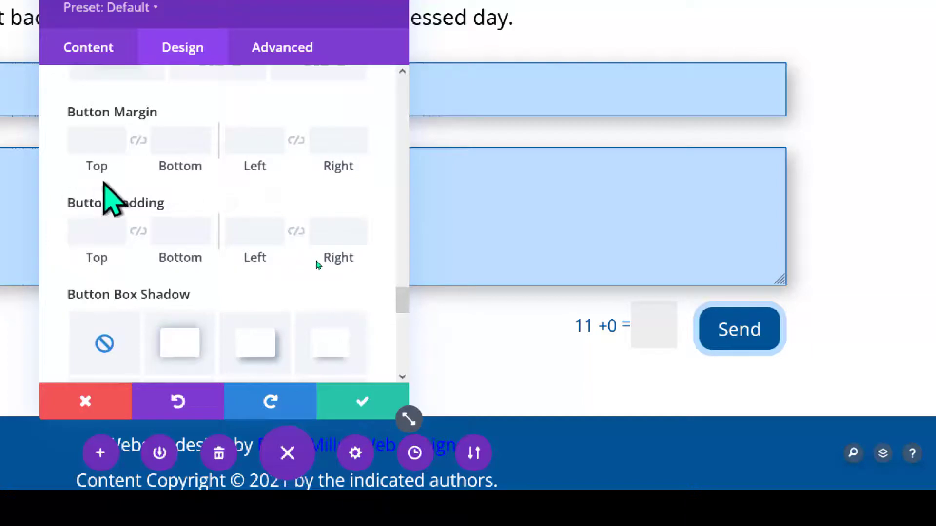
scroll(104, 197, down, 5)
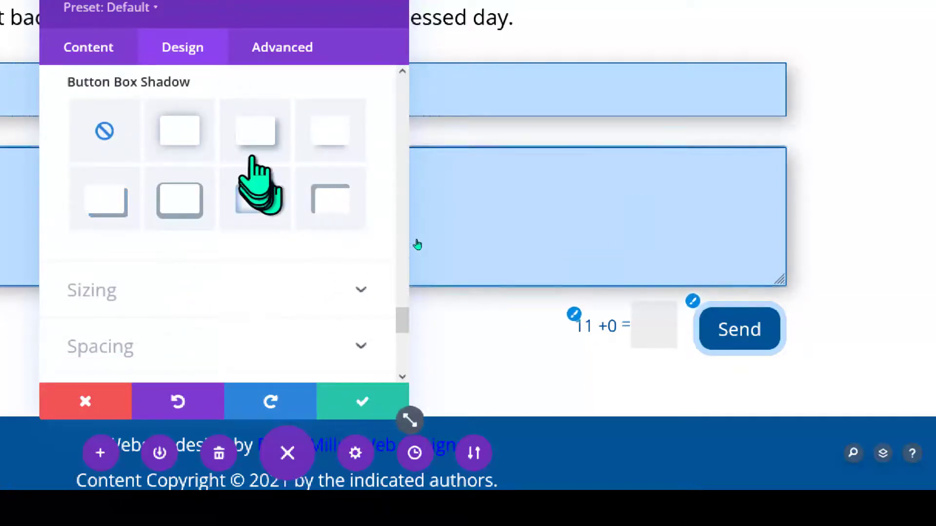
click(257, 141)
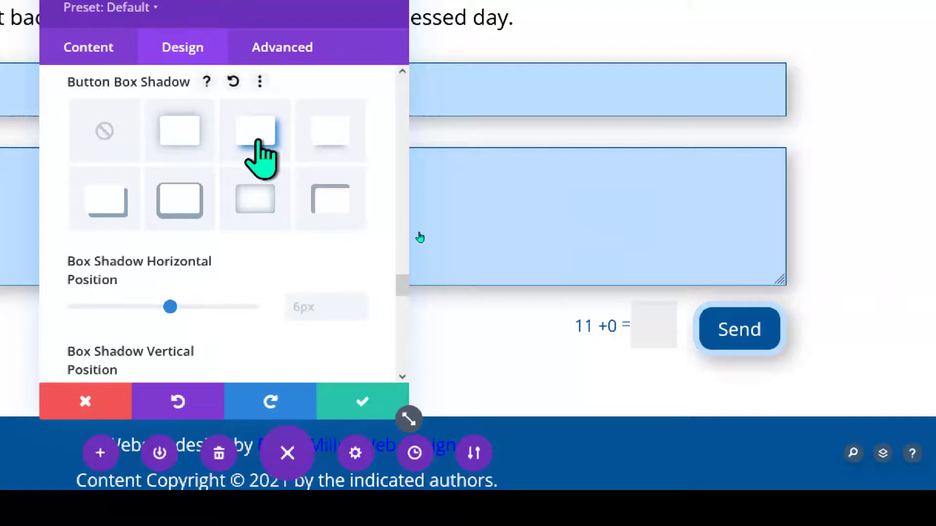
scroll(236, 173, down, 4)
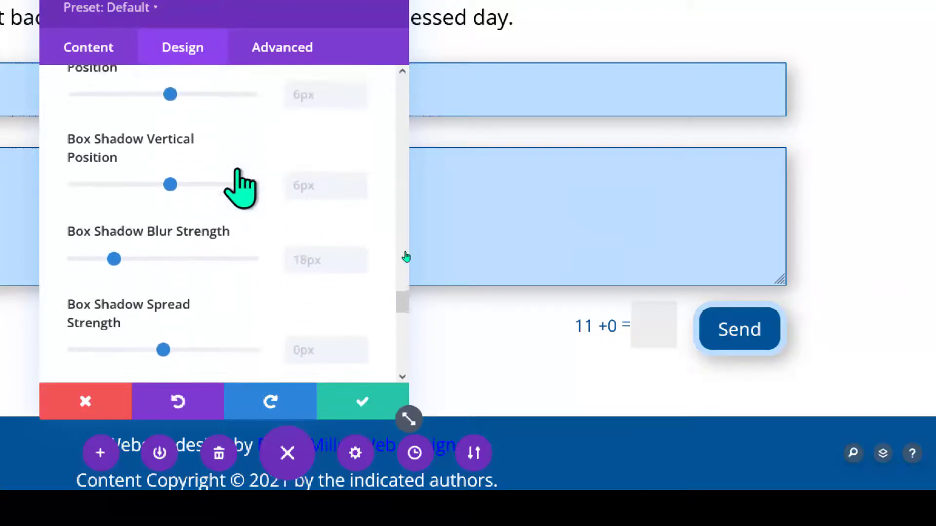
click(114, 251)
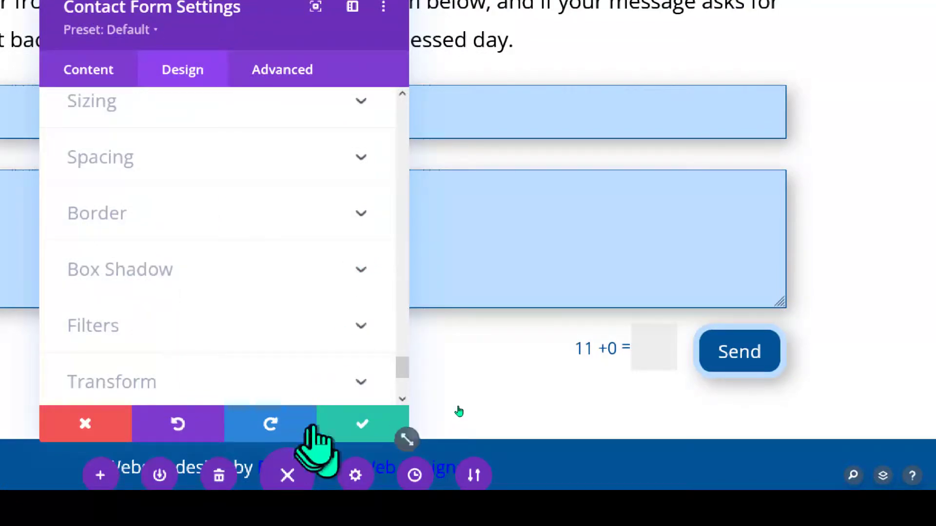
Save the contact form settings and save the page
click(354, 423)
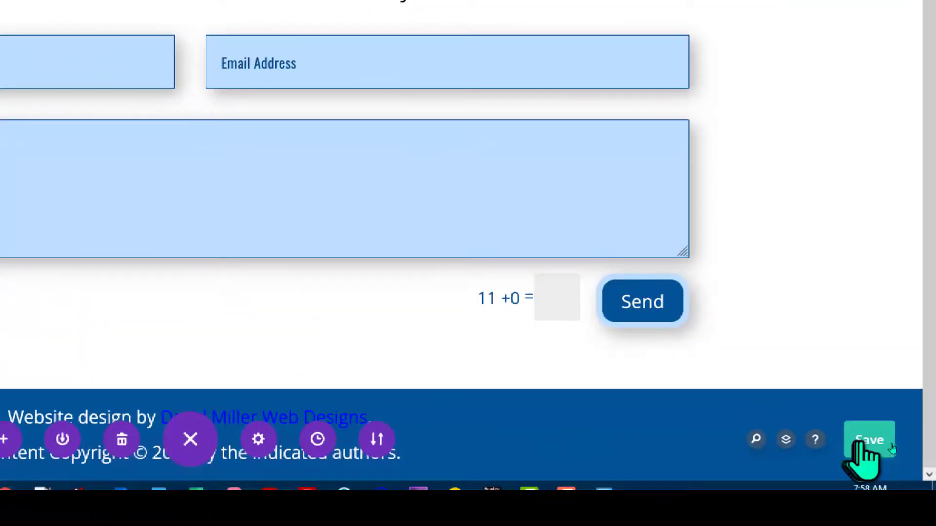
click(872, 441)
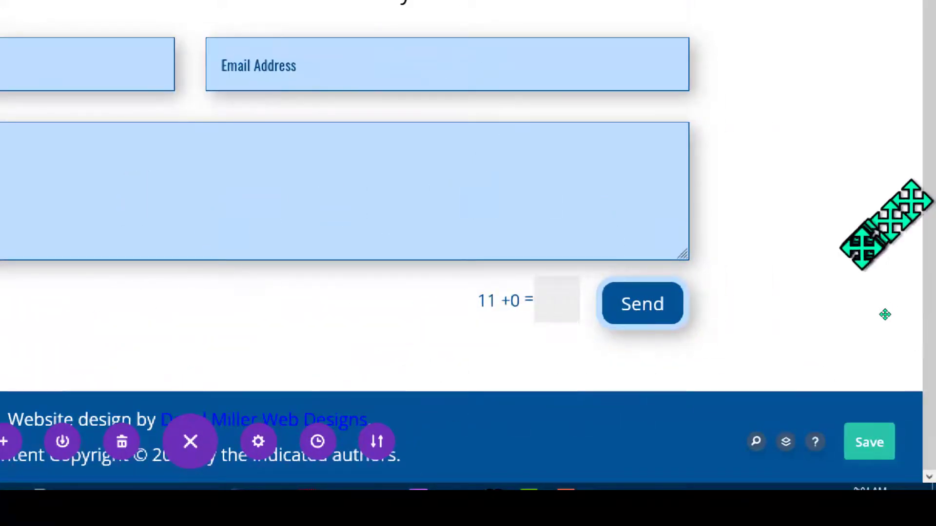
click(869, 441)
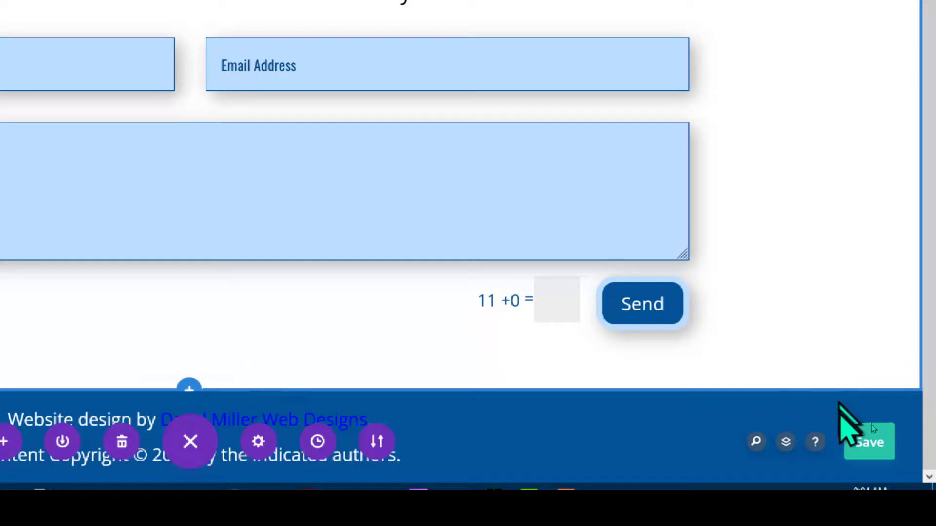
click(887, 441)
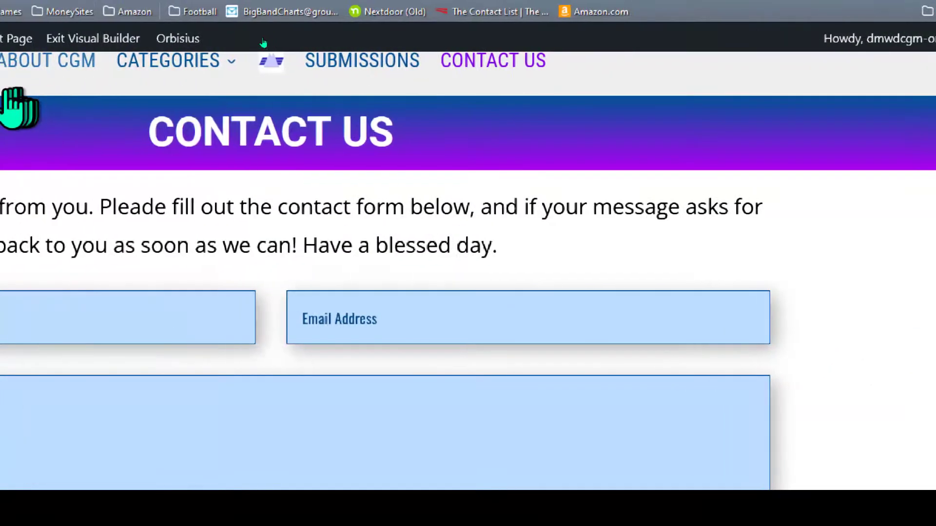
Exit the Visual Builder and review the published CONTACT US page from the header to the footer
click(92, 41)
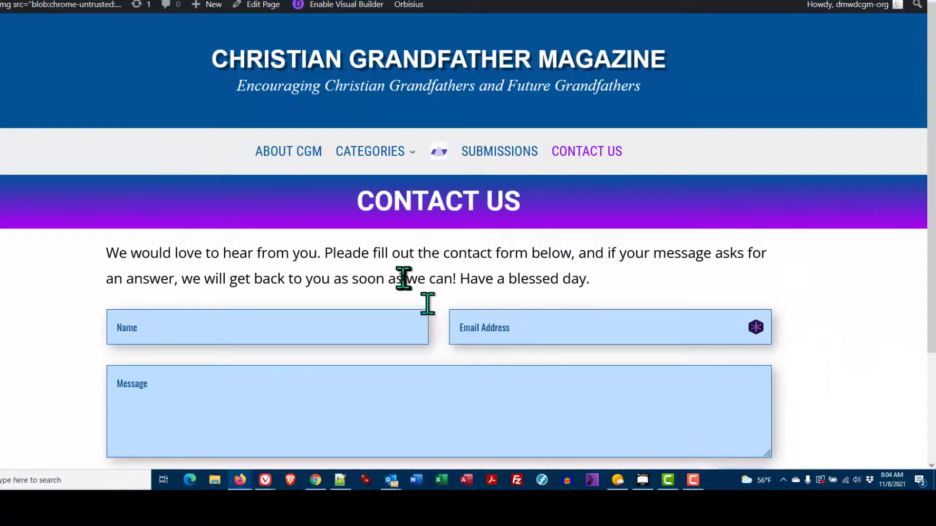
scroll(399, 273, down, 3)
scroll(409, 340, up, 3)
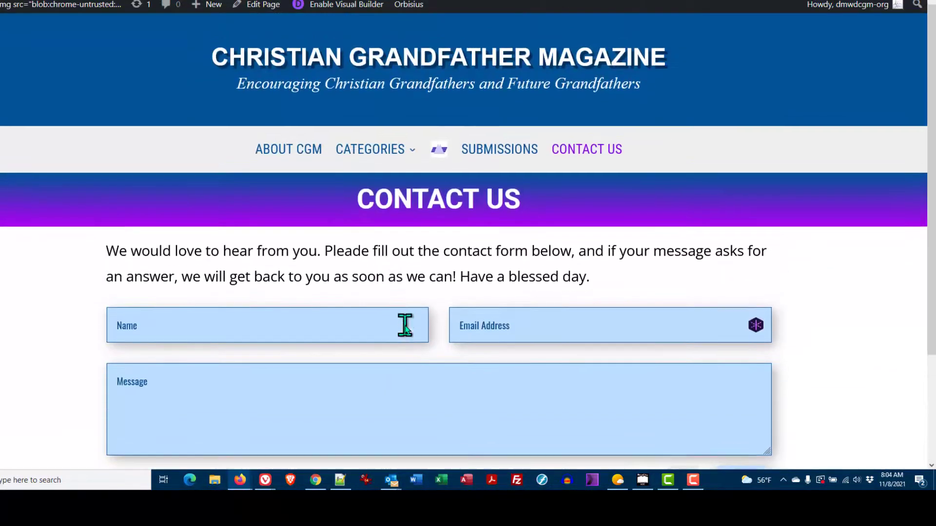
scroll(411, 330, down, 3)
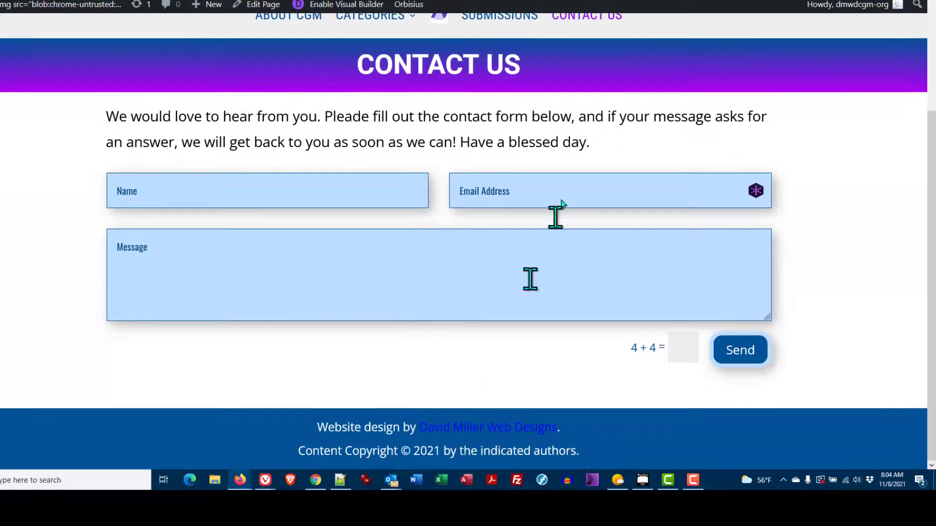
scroll(431, 136, up, 3)
scroll(423, 186, down, 1)
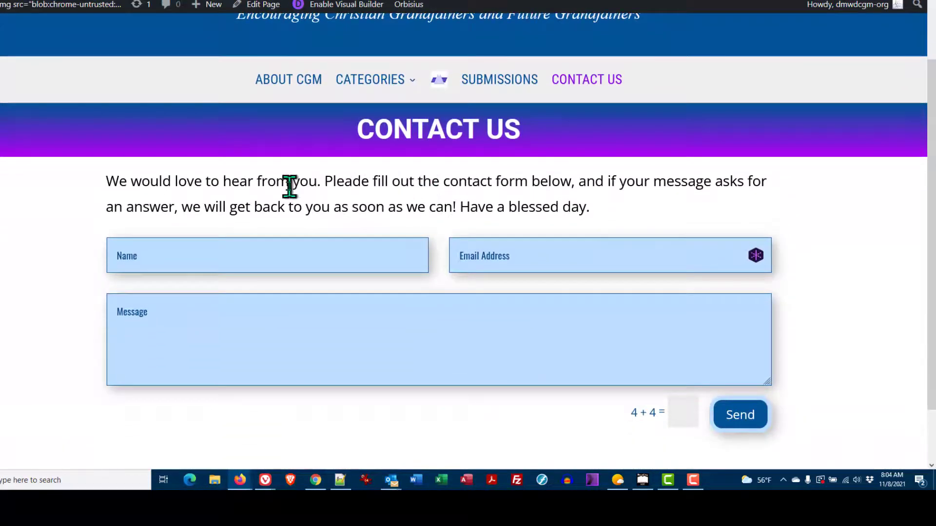
scroll(288, 186, down, 1)
Fill in the sender's name and email address in the live contact form to test it
click(257, 195)
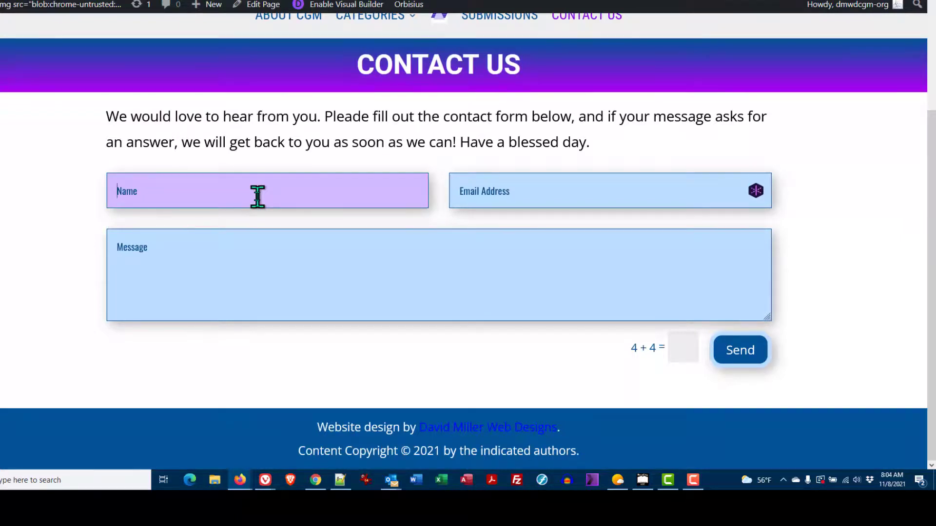
text(D)
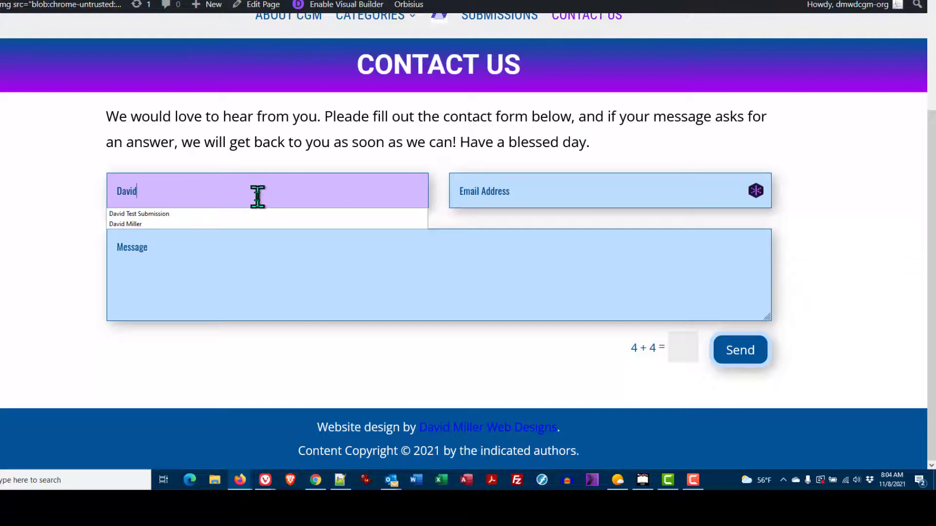
text(avid)
key(Tab)
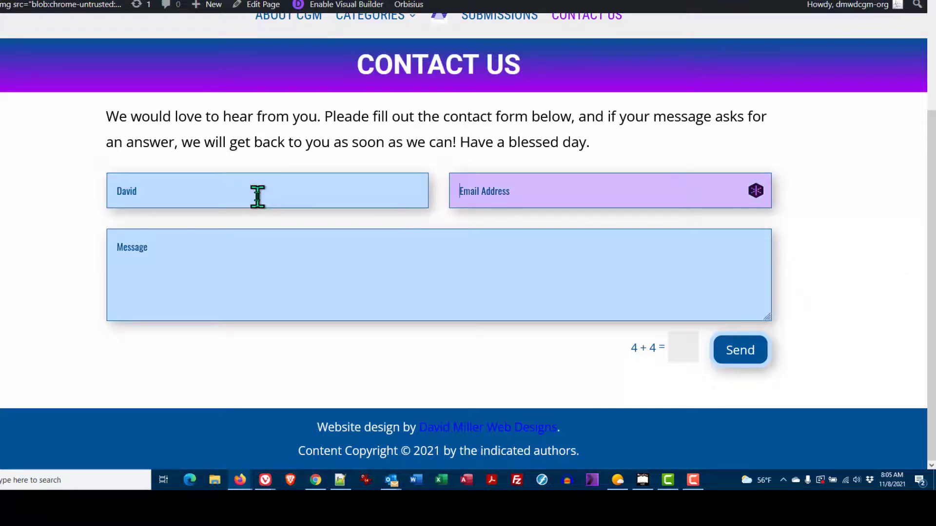
text(dav)
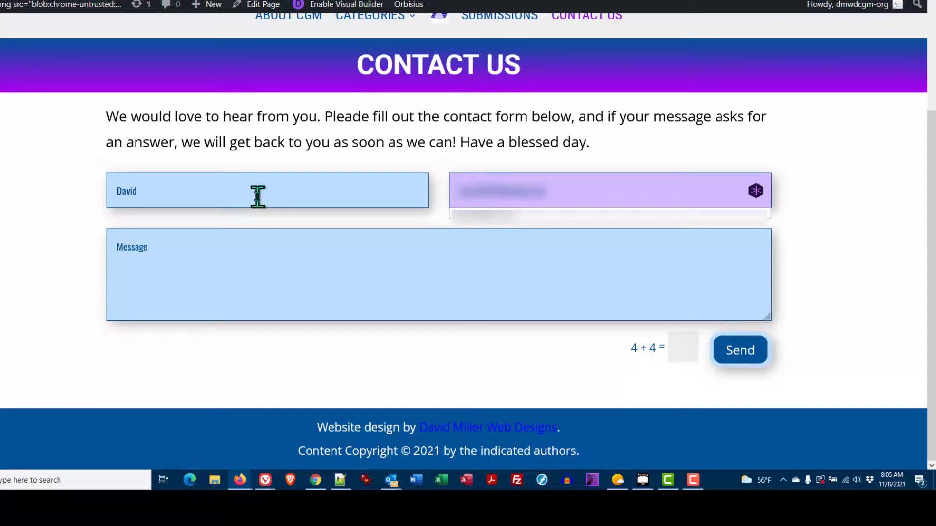
key(Tab)
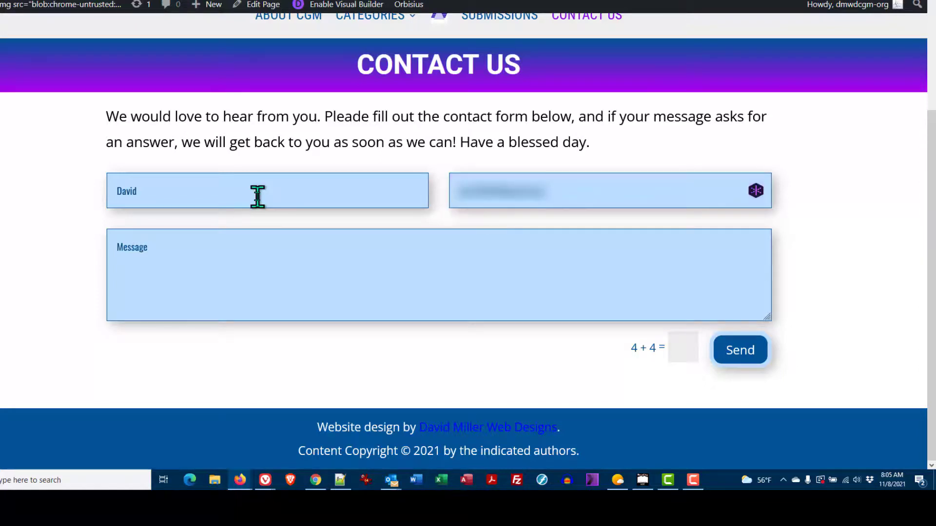
Send the message "This is the first email from the CONTACT US form on your website. Please let me know when you receive this." with captcha answer 8
key(Tab)
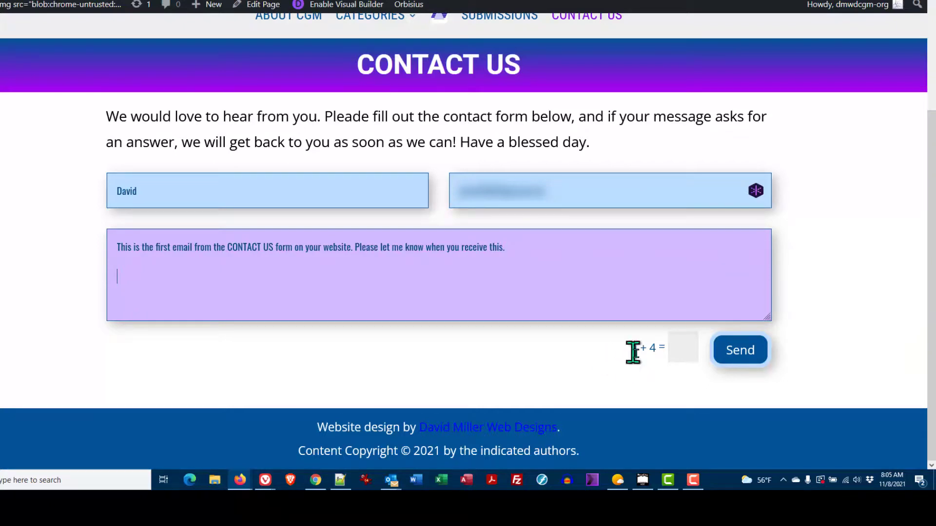
click(689, 350)
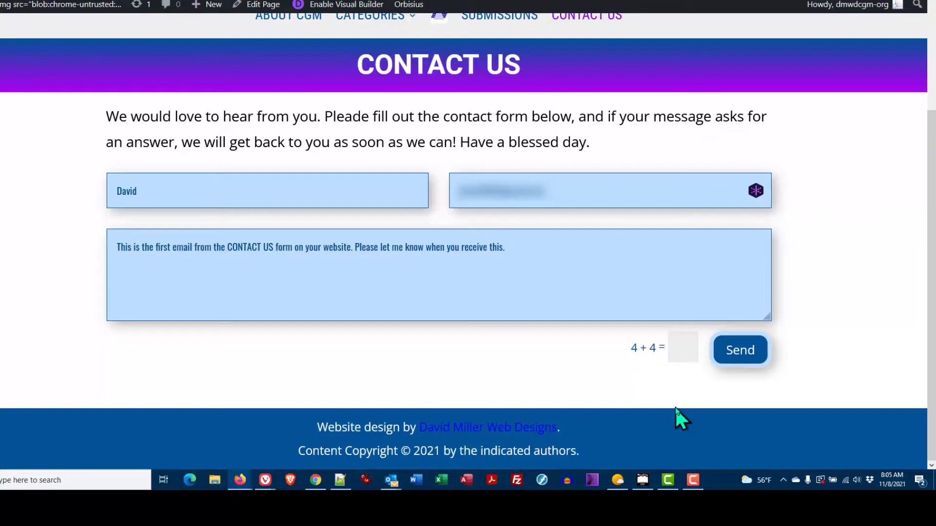
text(8)
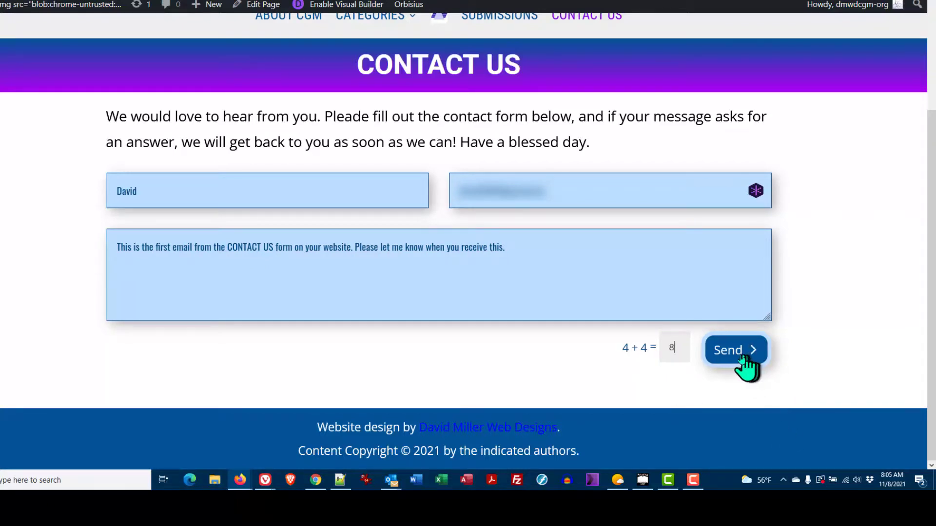
click(730, 359)
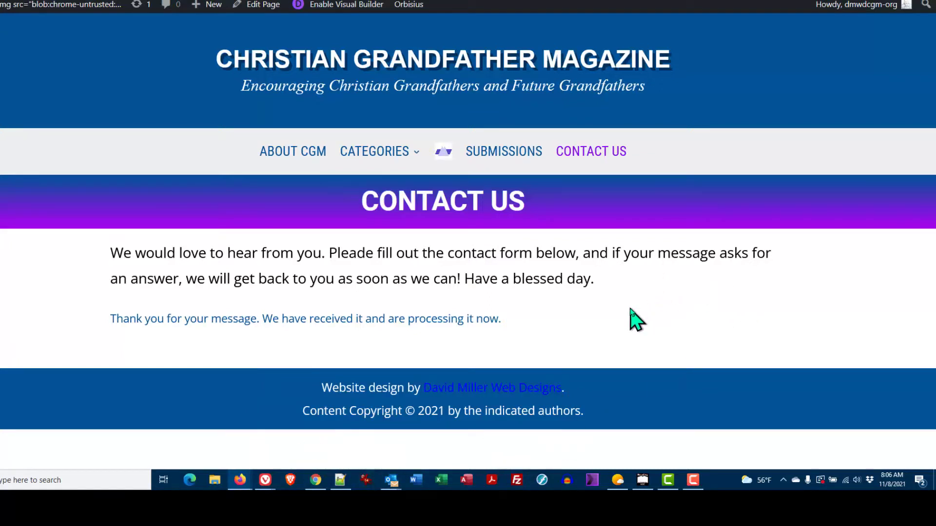
Reload the CONTACT US page from the site navigation and view the contact form
click(595, 159)
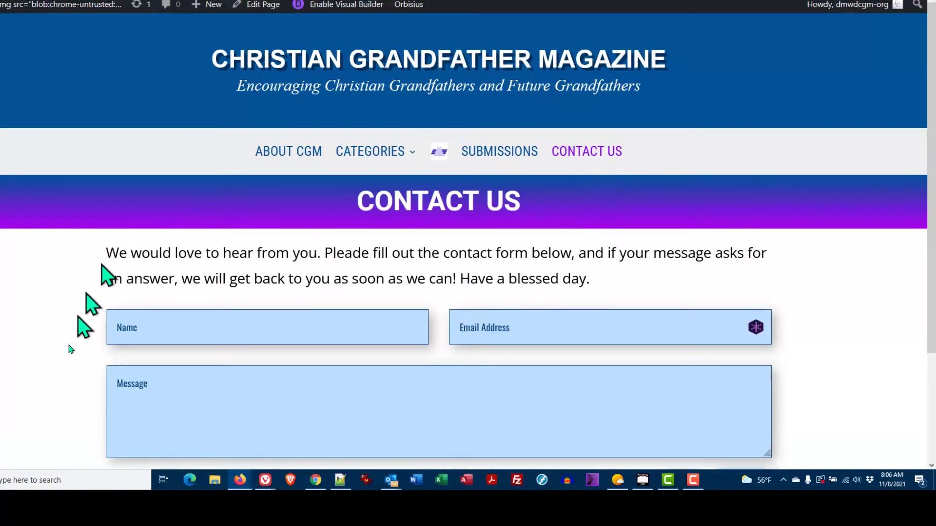
scroll(66, 366, down, 3)
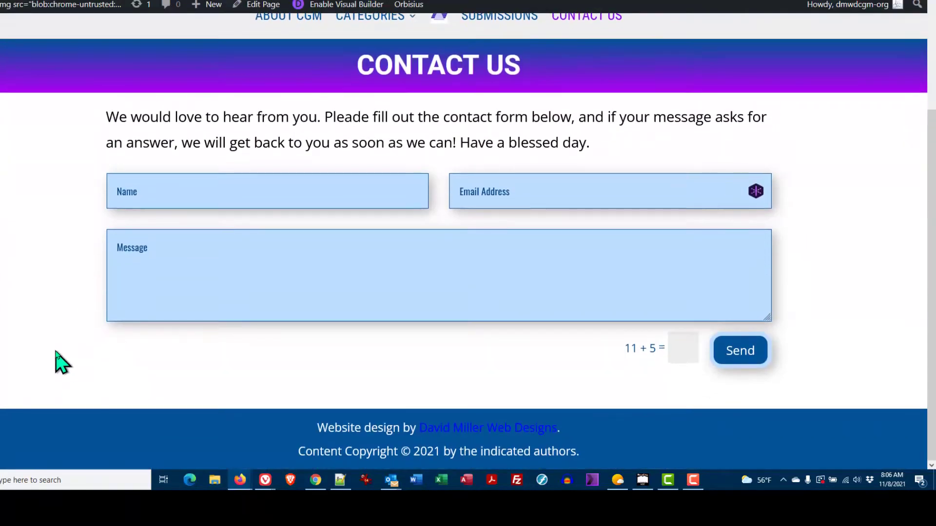